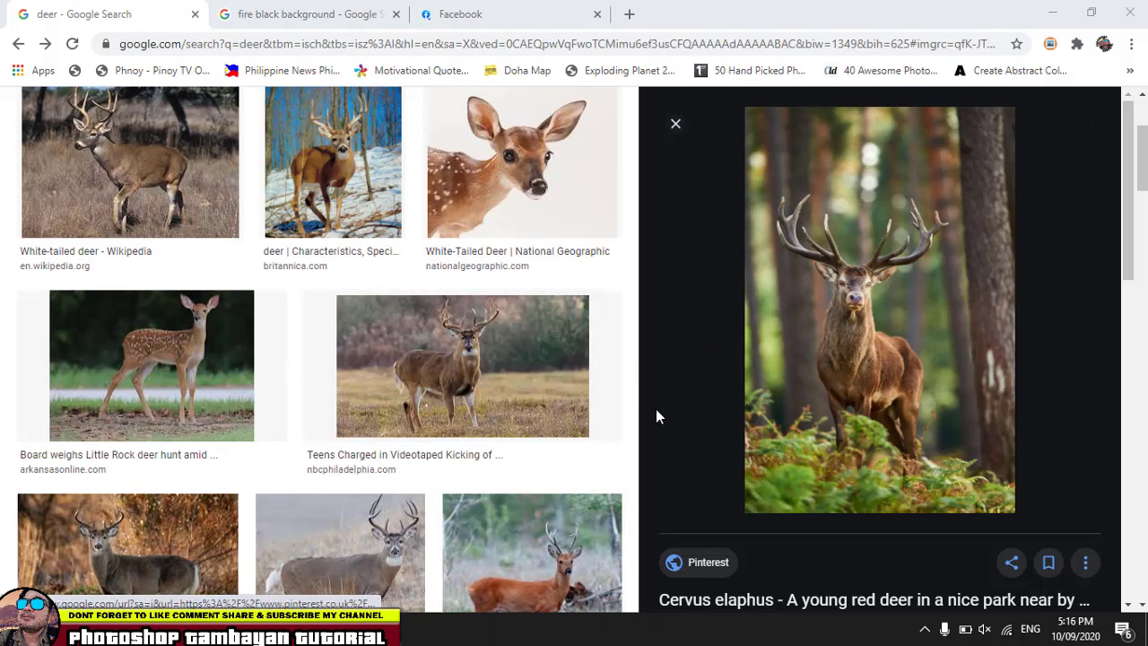
Copy the forest red deer stag photo from Google Images and return to Photoshop.
scroll(302, 294, "down", 1)
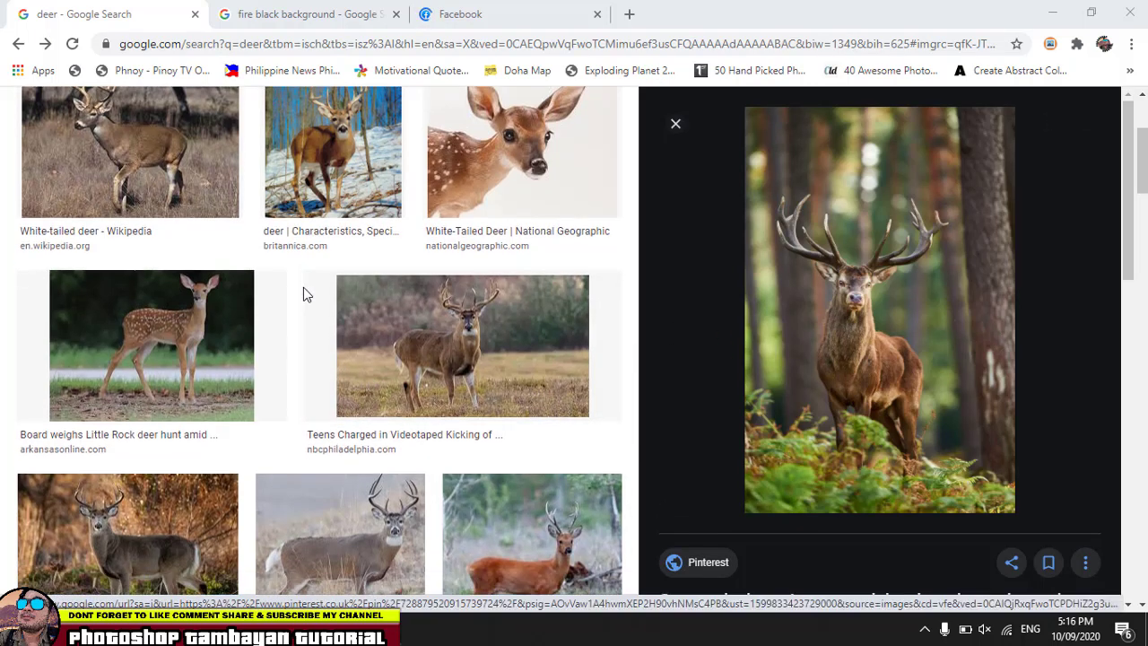
scroll(332, 411, "up", 3)
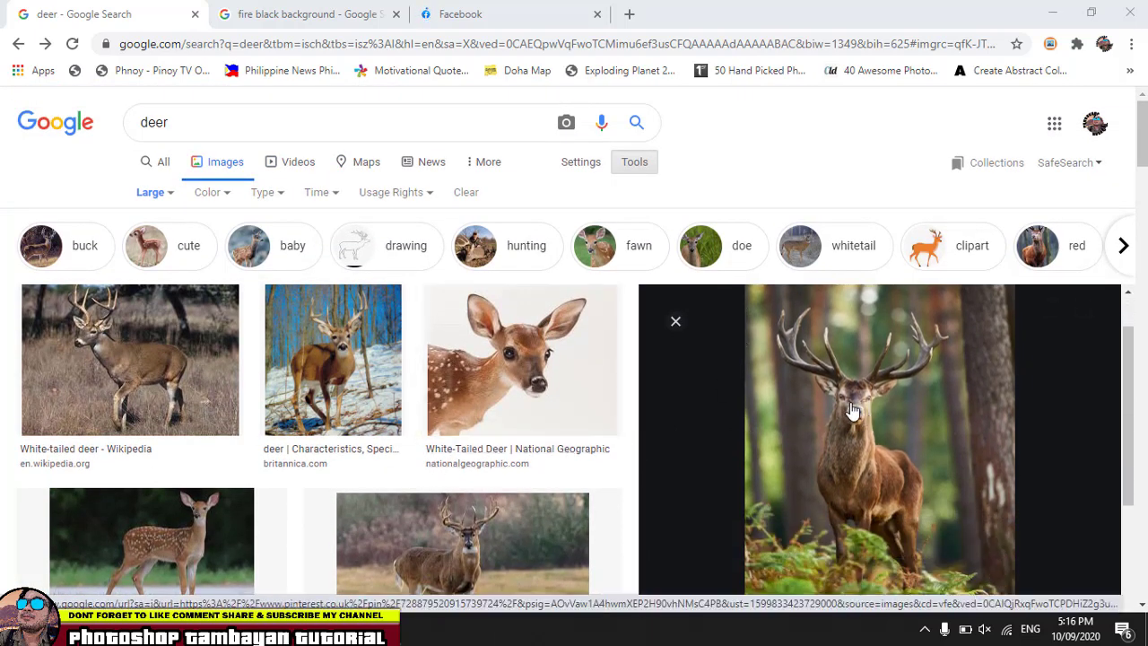
right_click(851, 408)
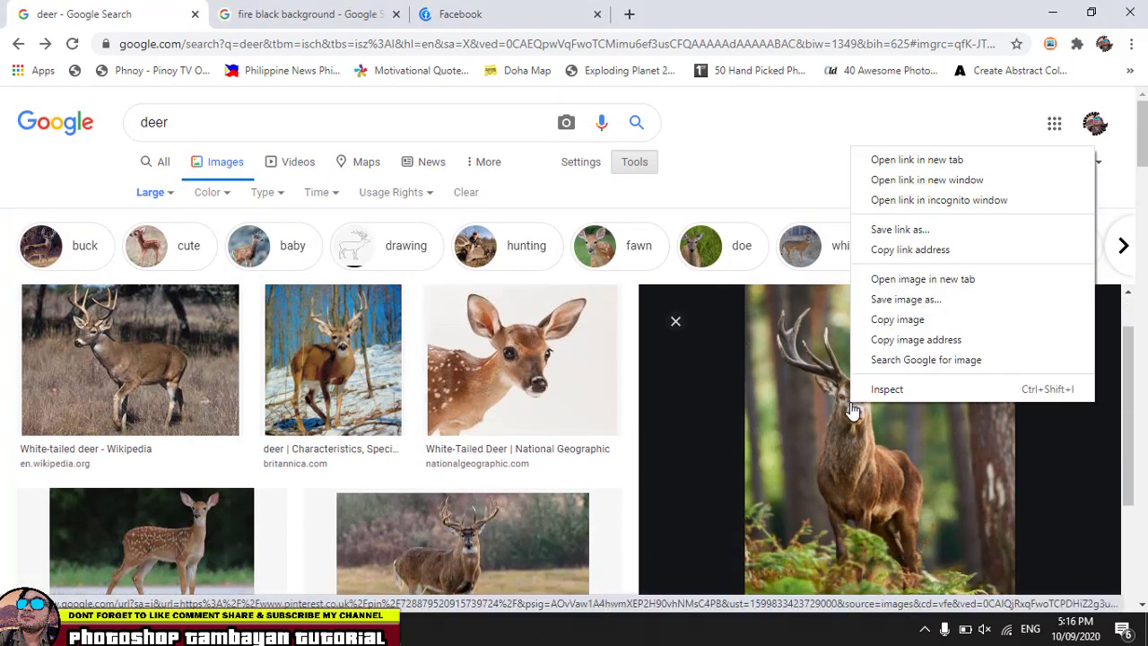
left_click(905, 321)
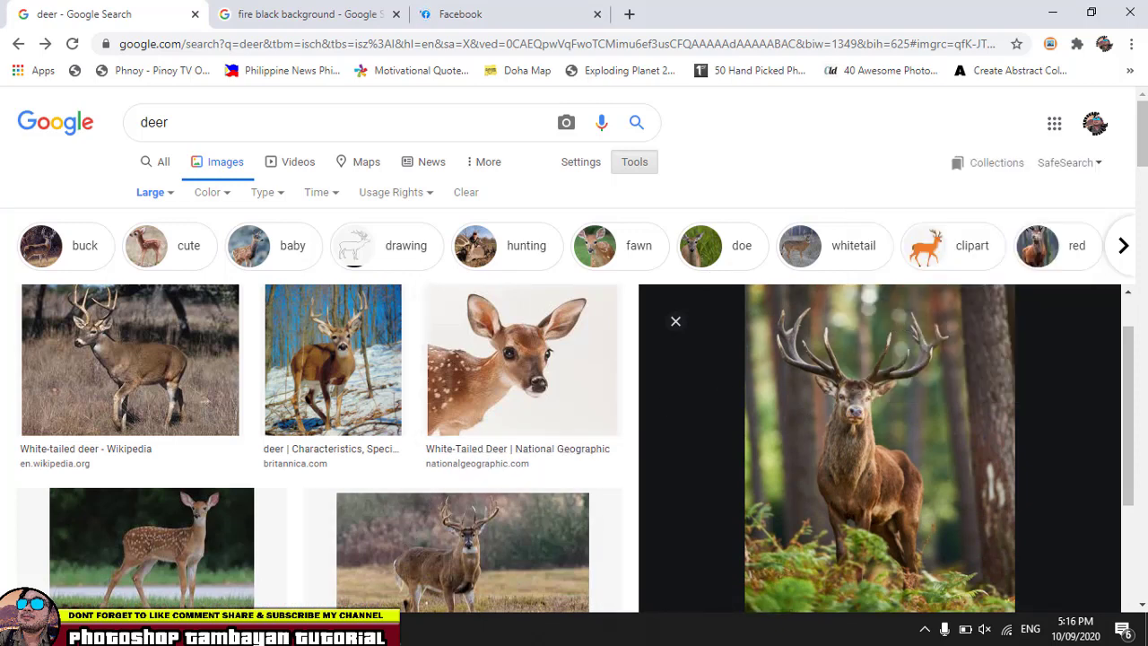
key("alt+Tab")
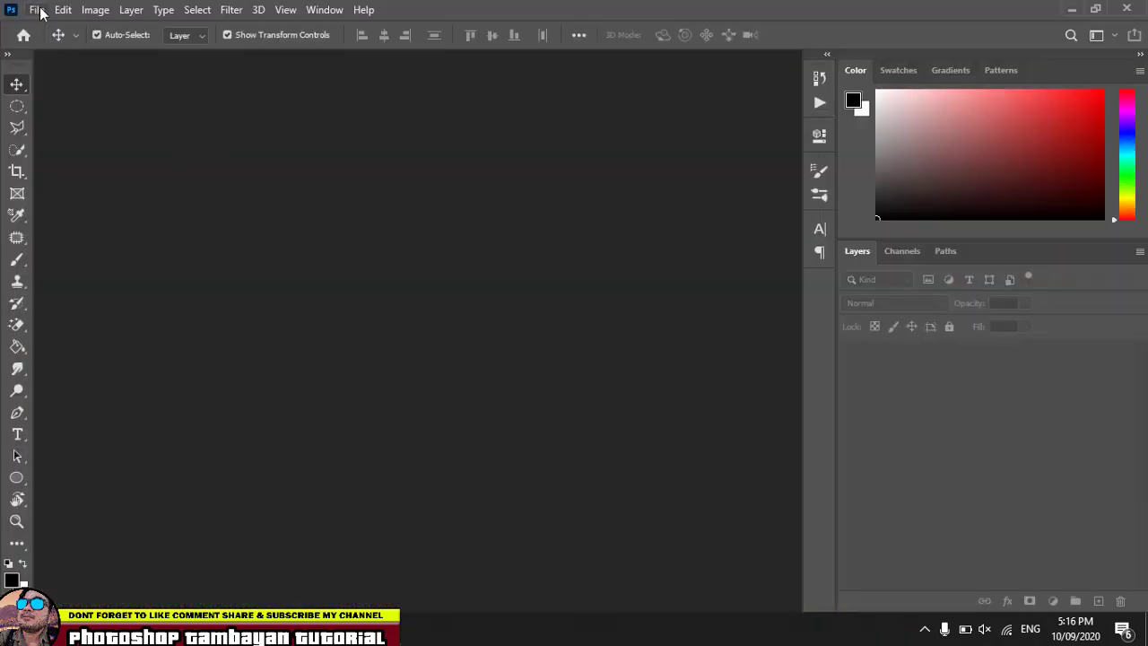
Abandon a first New document attempt and recopy the stag photo from the browser.
left_click(40, 10)
left_click(51, 27)
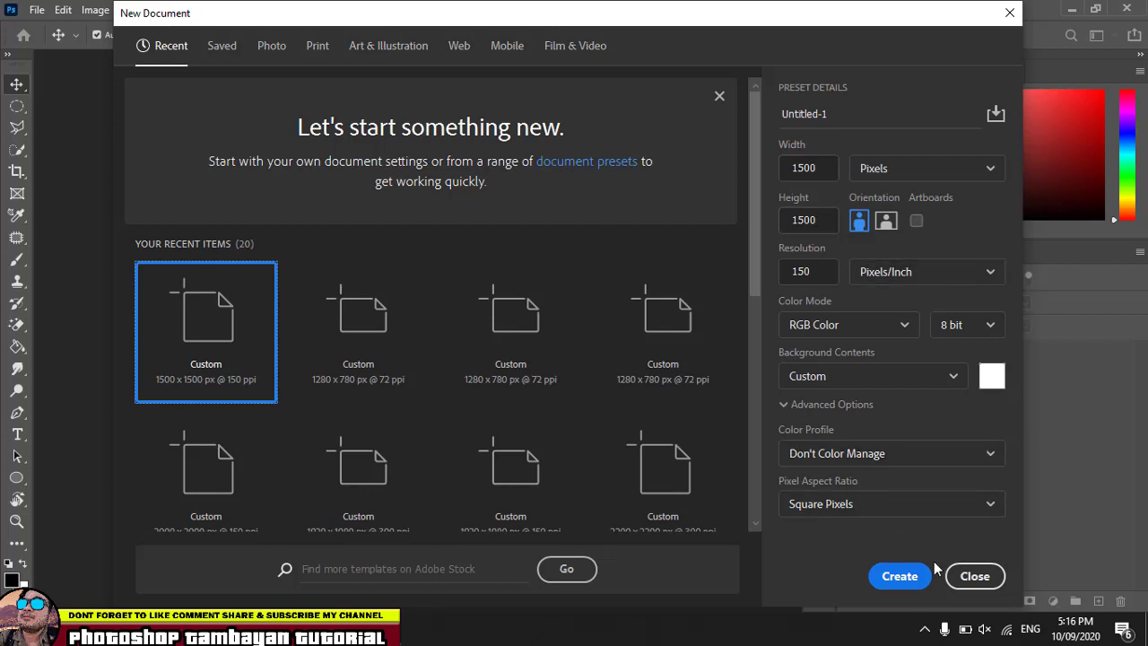
left_click(980, 578)
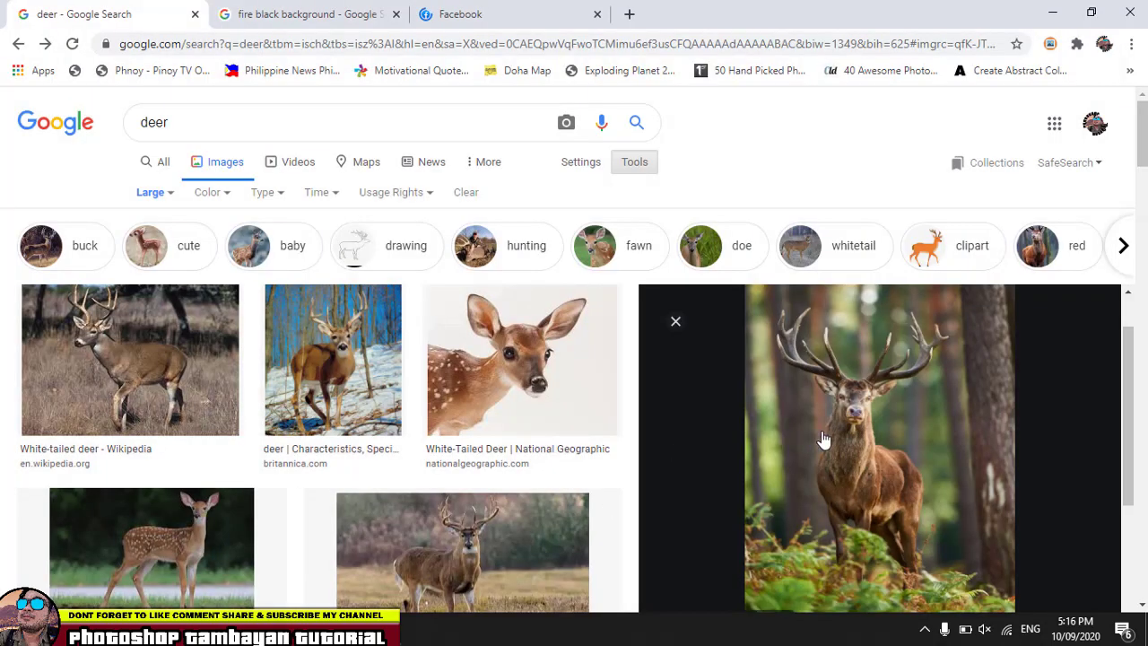
right_click(892, 413)
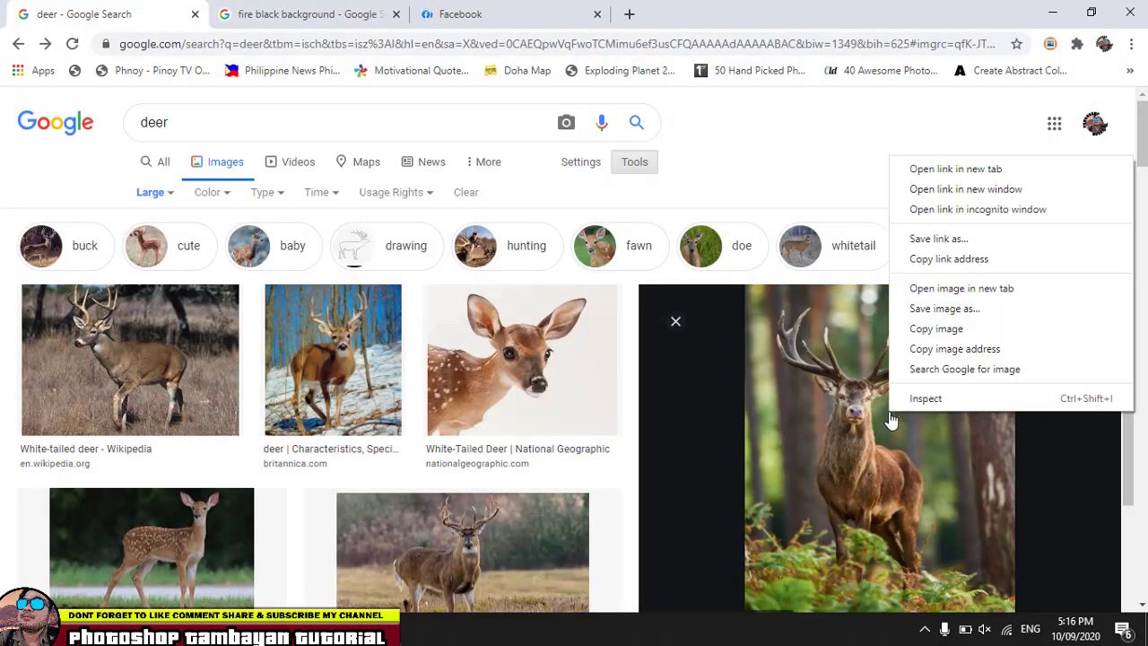
left_click(954, 329)
key("alt+Tab")
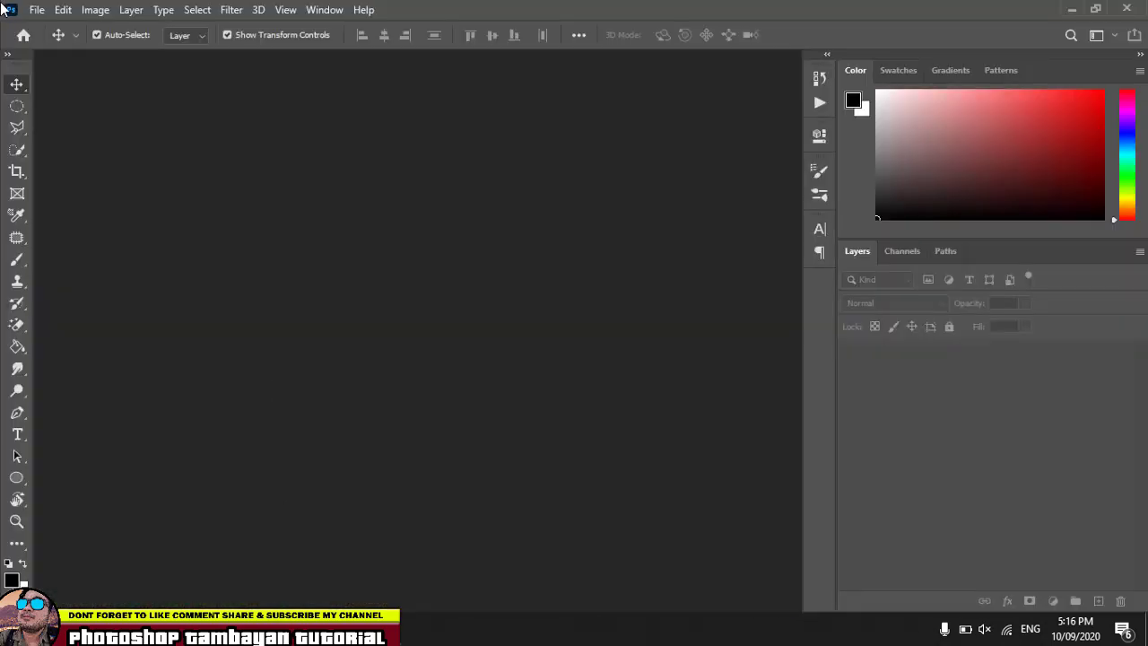
Create a 798×1200 px, 150 ppi document and paste the stag in as Layer 1.
left_click(34, 11)
left_click(54, 27)
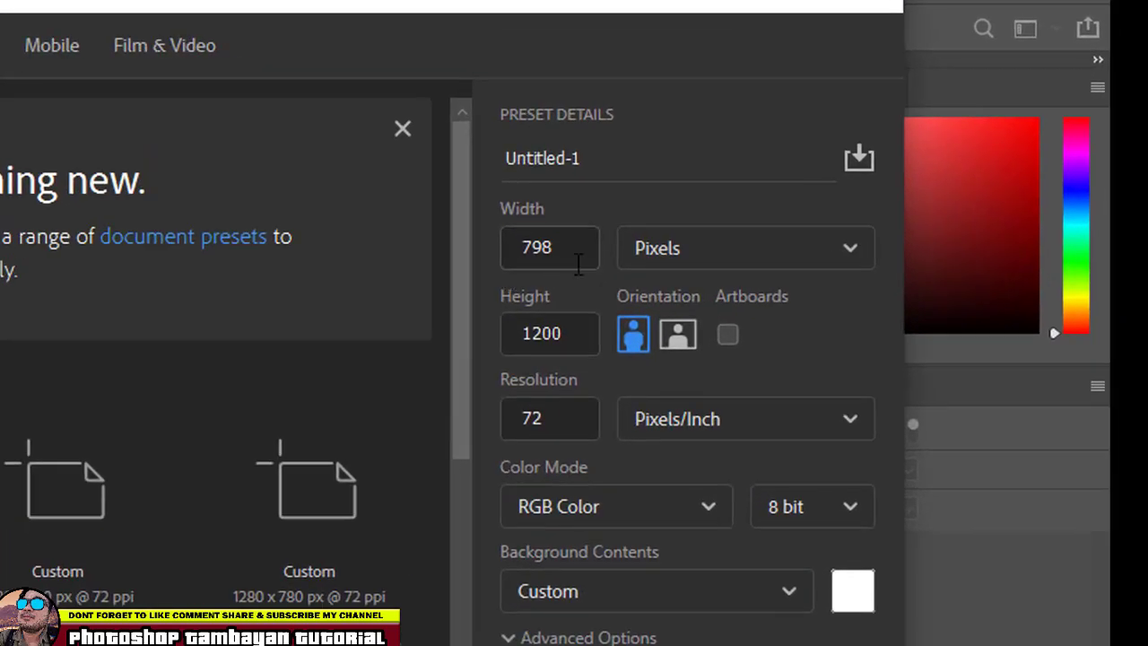
double_click(562, 414)
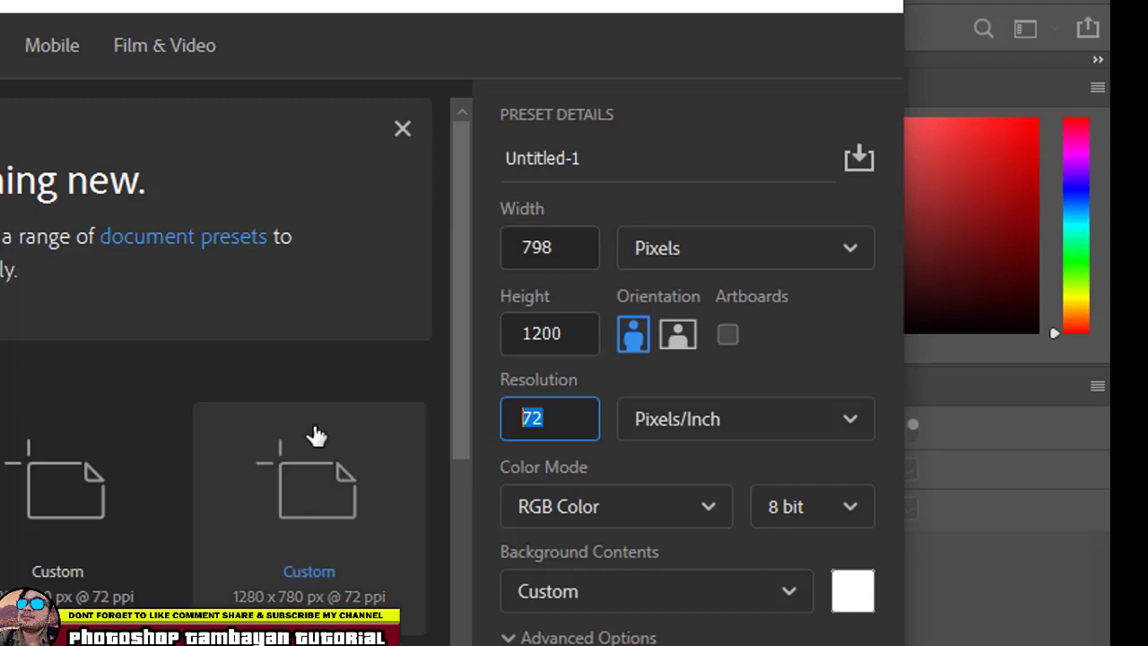
type("150")
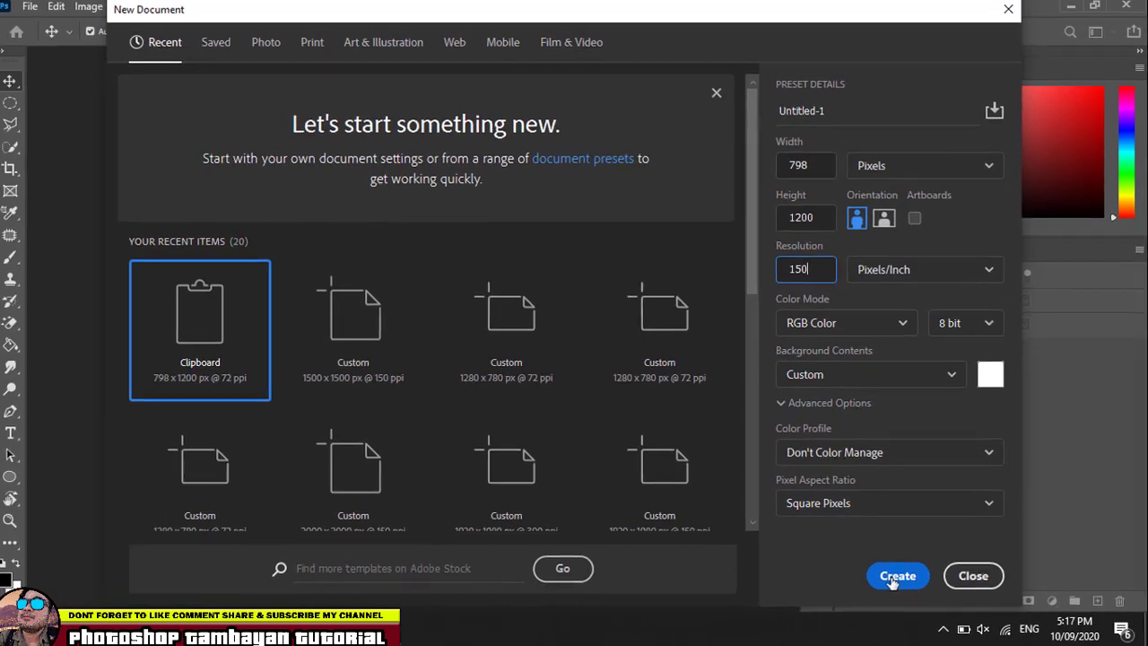
left_click(671, 536)
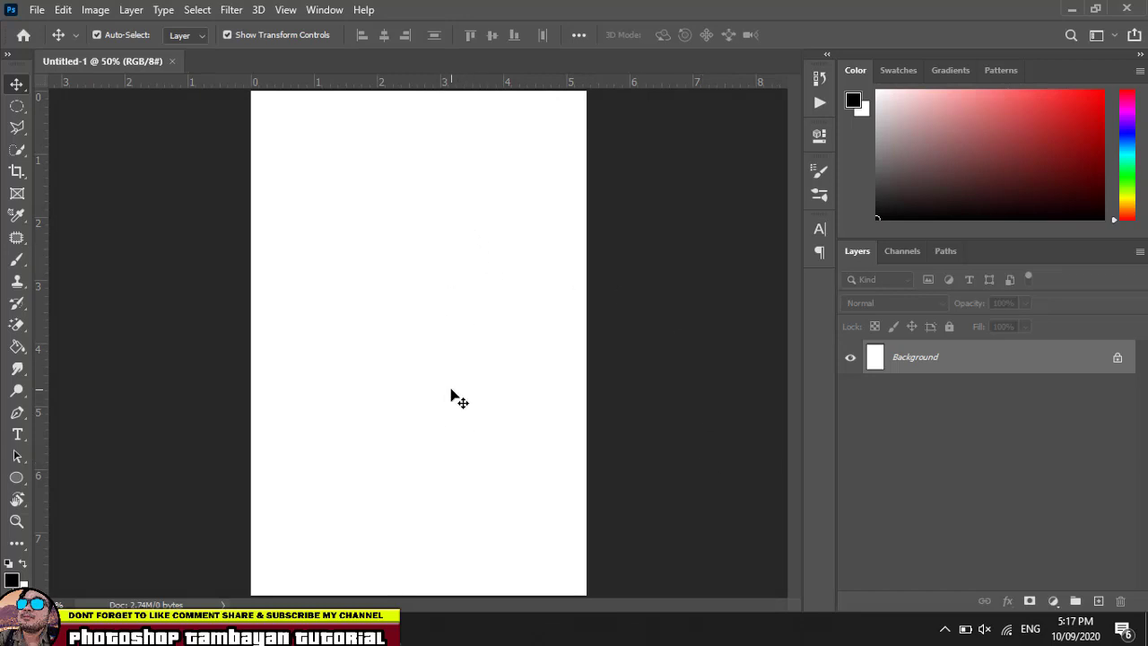
key("ctrl+v")
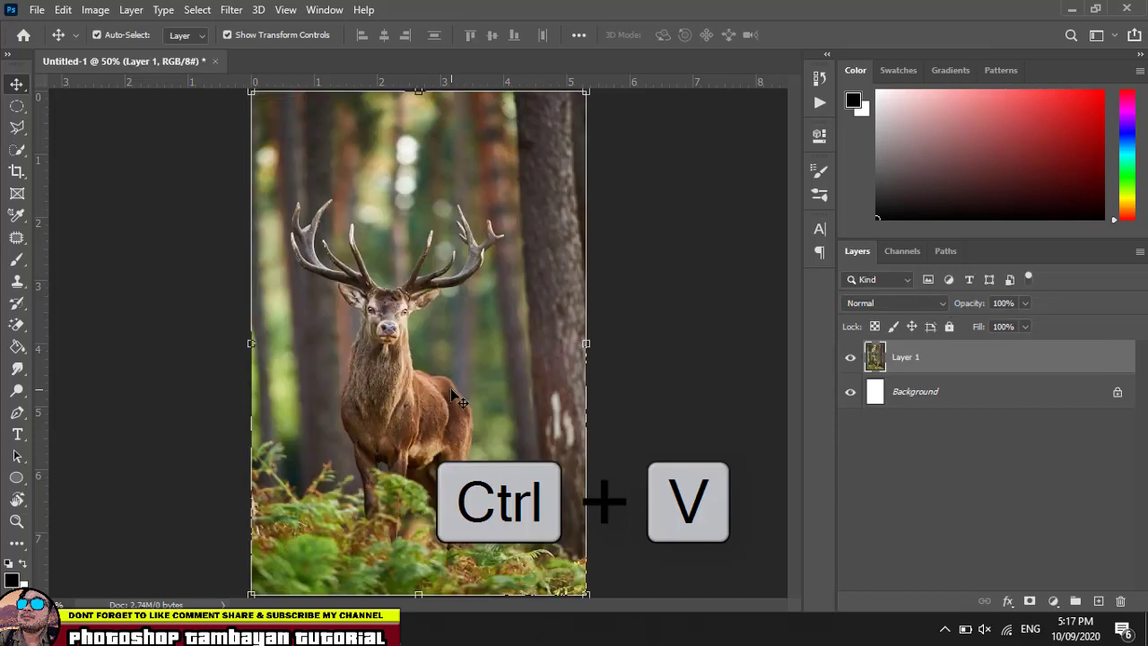
left_click(655, 262)
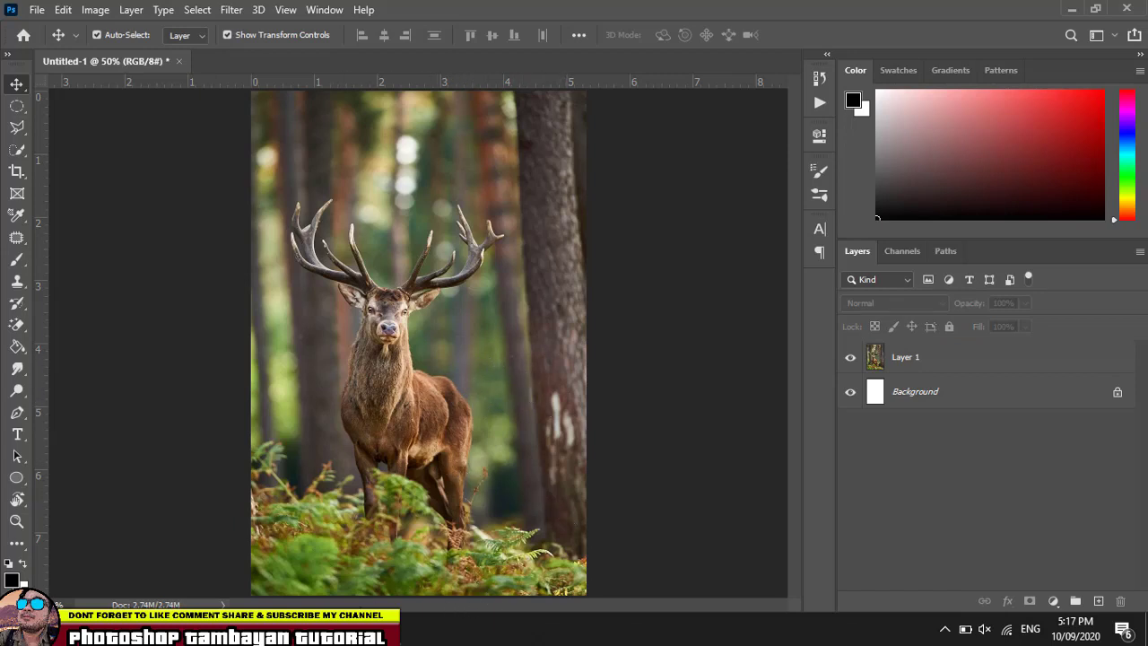
key("alt+Tab")
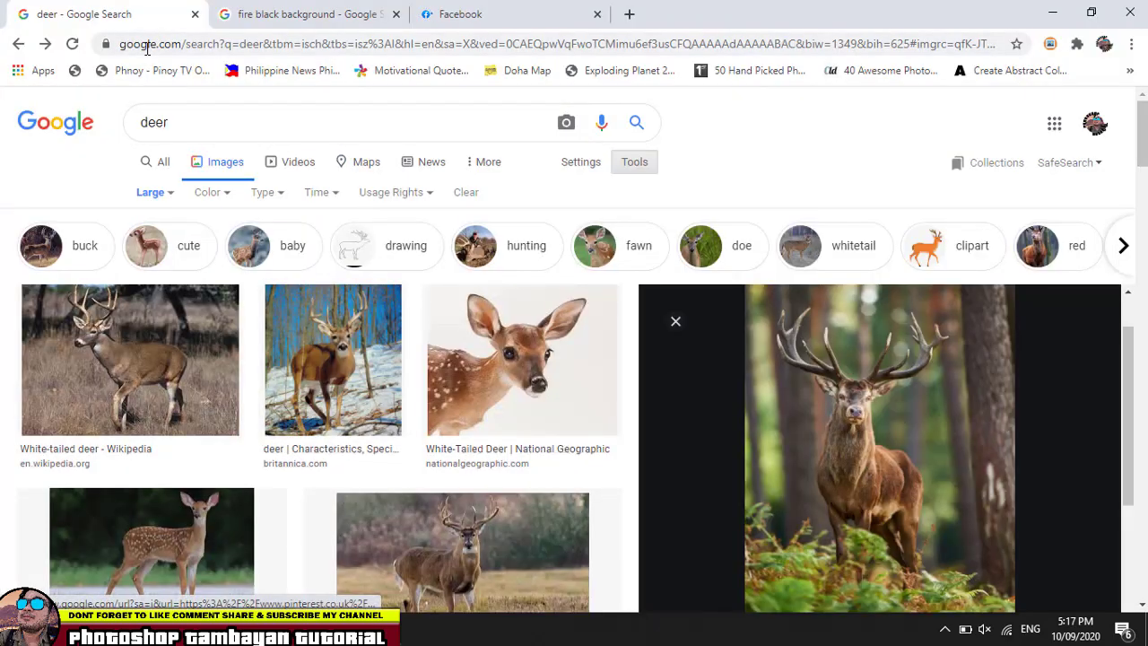
Browse the 'fire black background' image results for a flames-on-black picture.
left_click(274, 13)
scroll(538, 345, "down", 2)
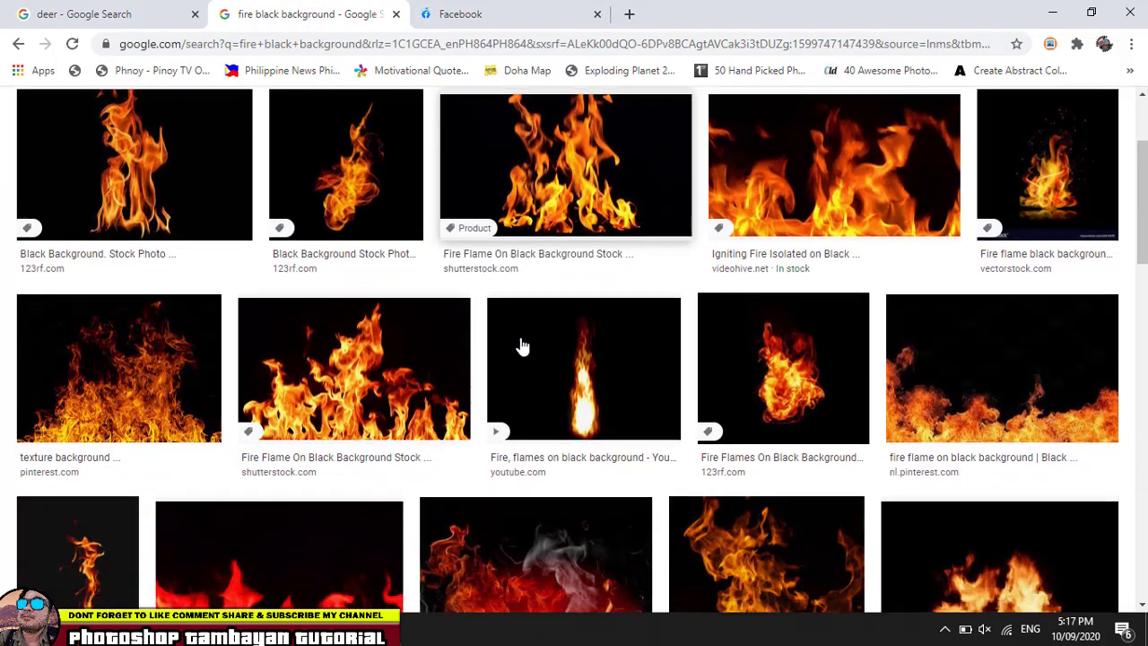
scroll(520, 348, "down", 1)
scroll(583, 372, "down", 1)
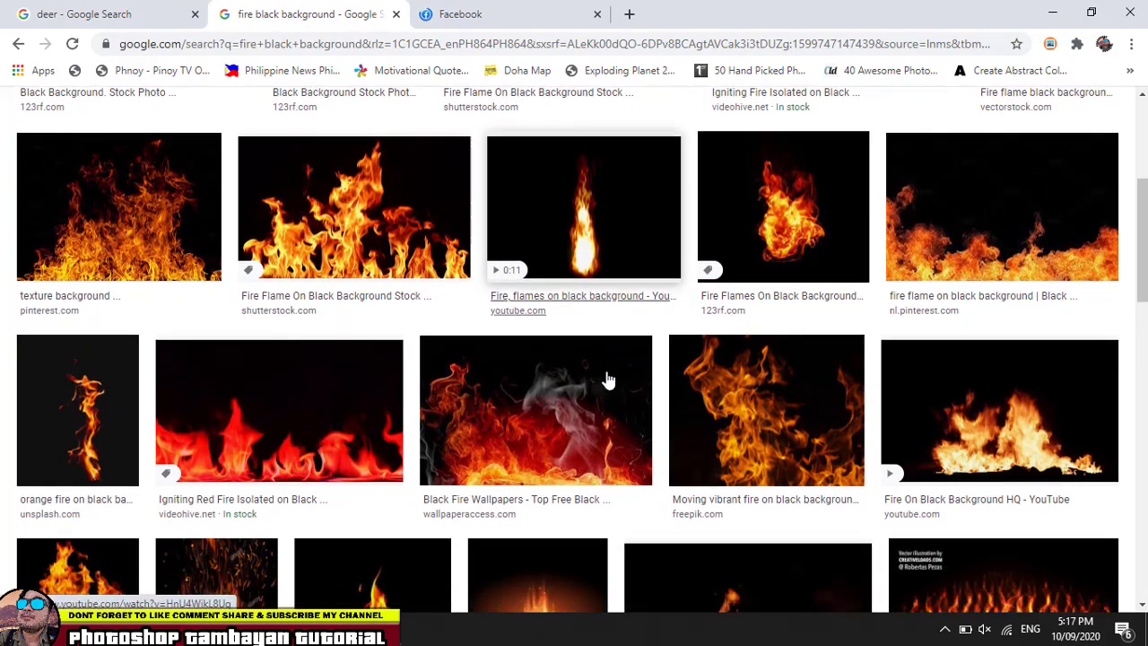
scroll(597, 382, "down", 1)
scroll(410, 395, "down", 1)
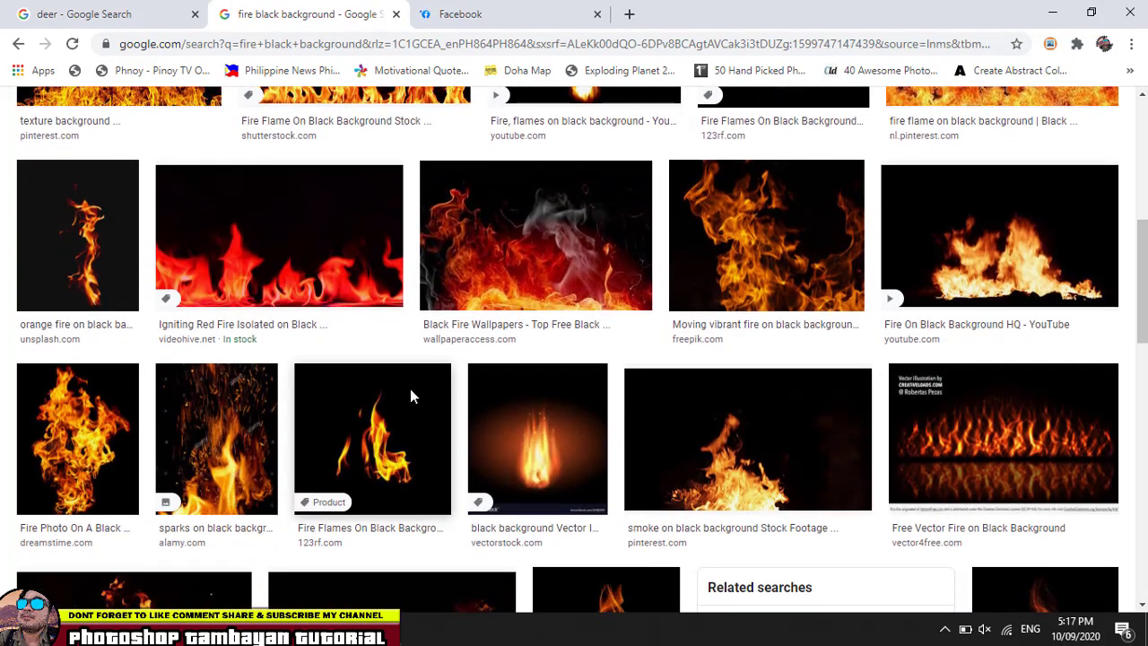
scroll(410, 395, "up", 1)
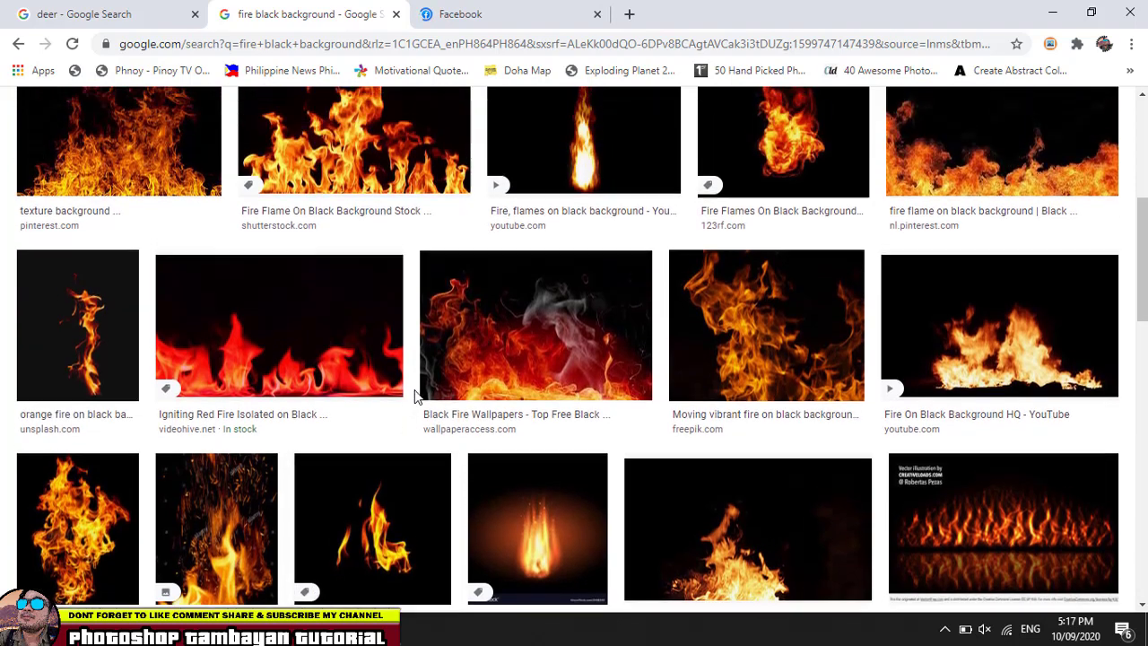
scroll(410, 396, "up", 2)
scroll(412, 398, "up", 2)
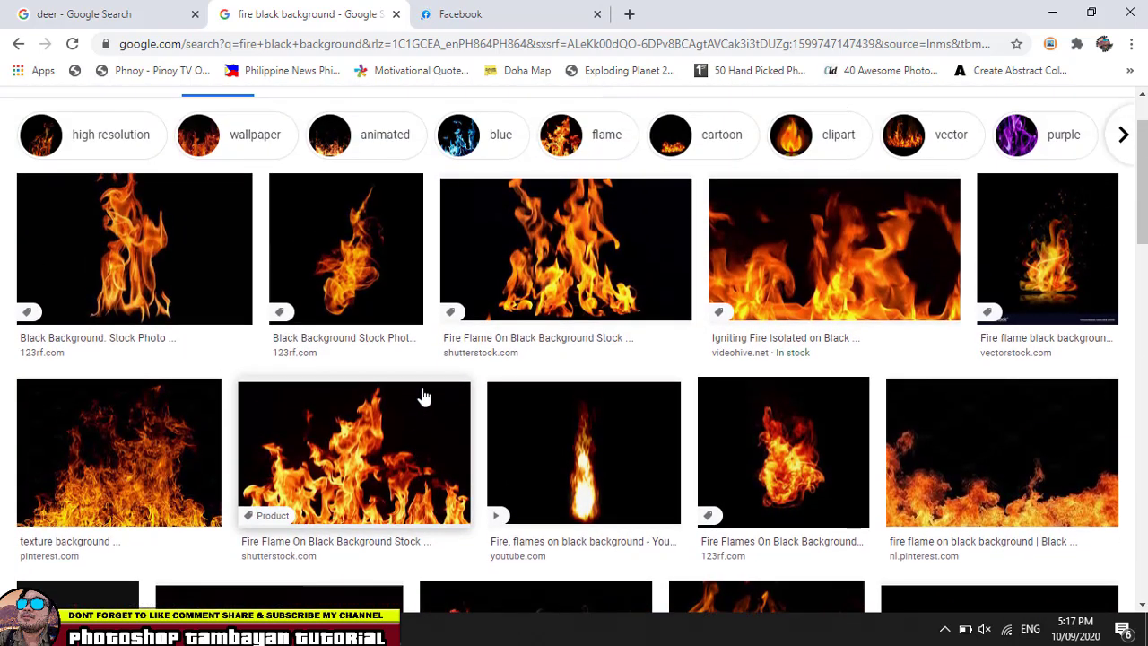
scroll(418, 393, "up", 1)
scroll(426, 389, "down", 1)
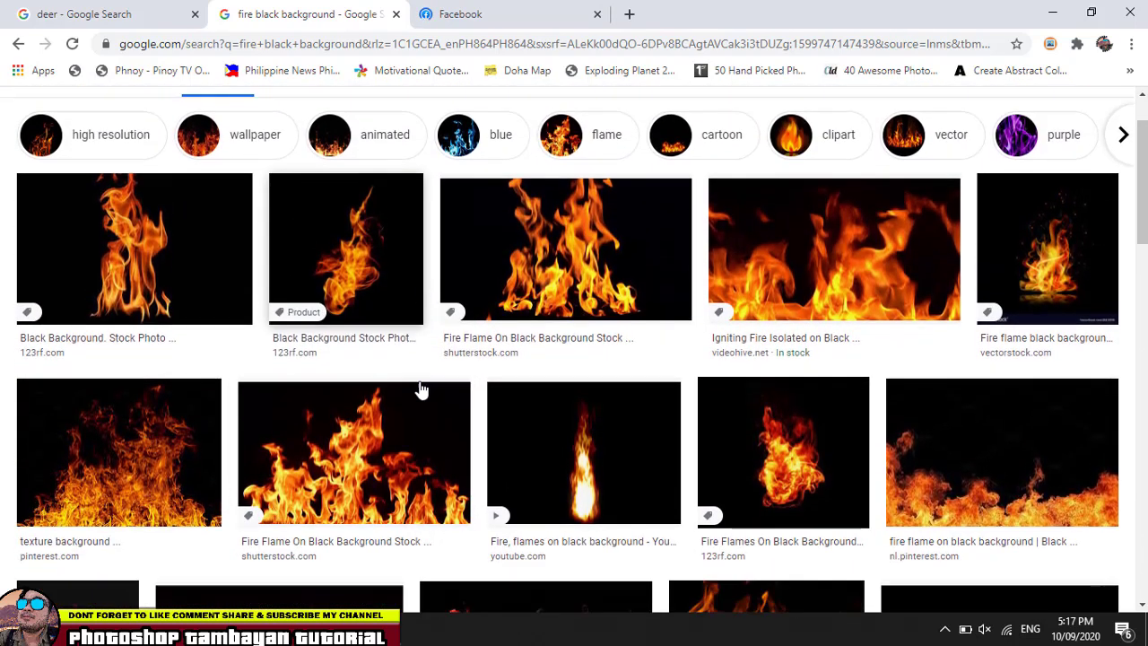
scroll(422, 390, "down", 1)
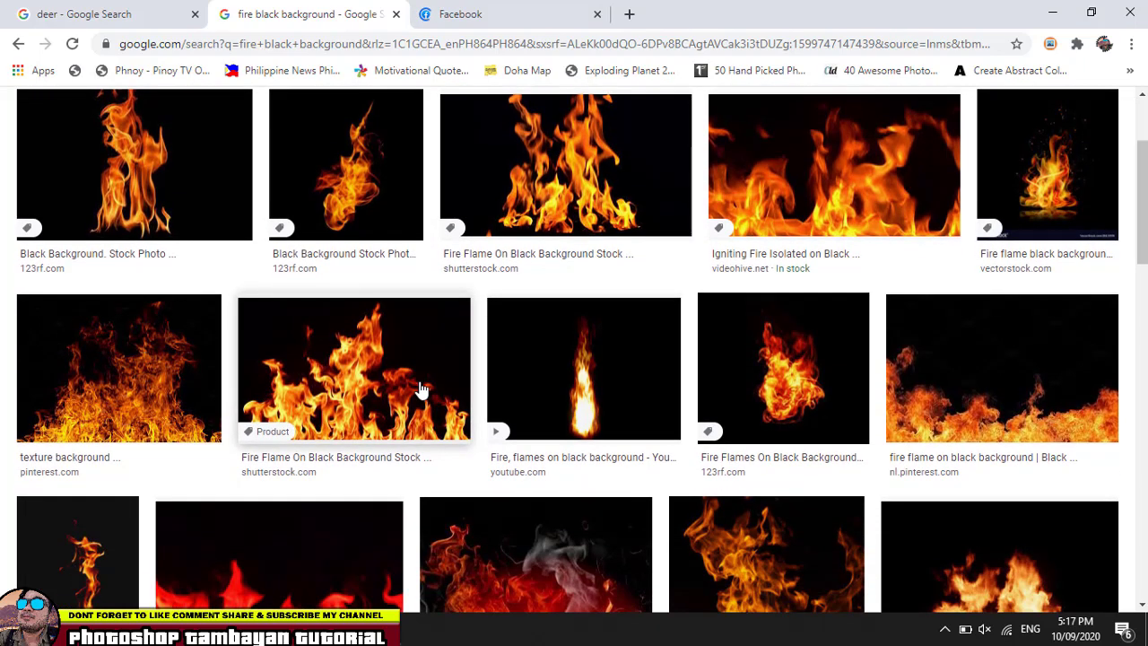
Preview the Shutterstock flames-on-black picture and copy it.
left_click(368, 373)
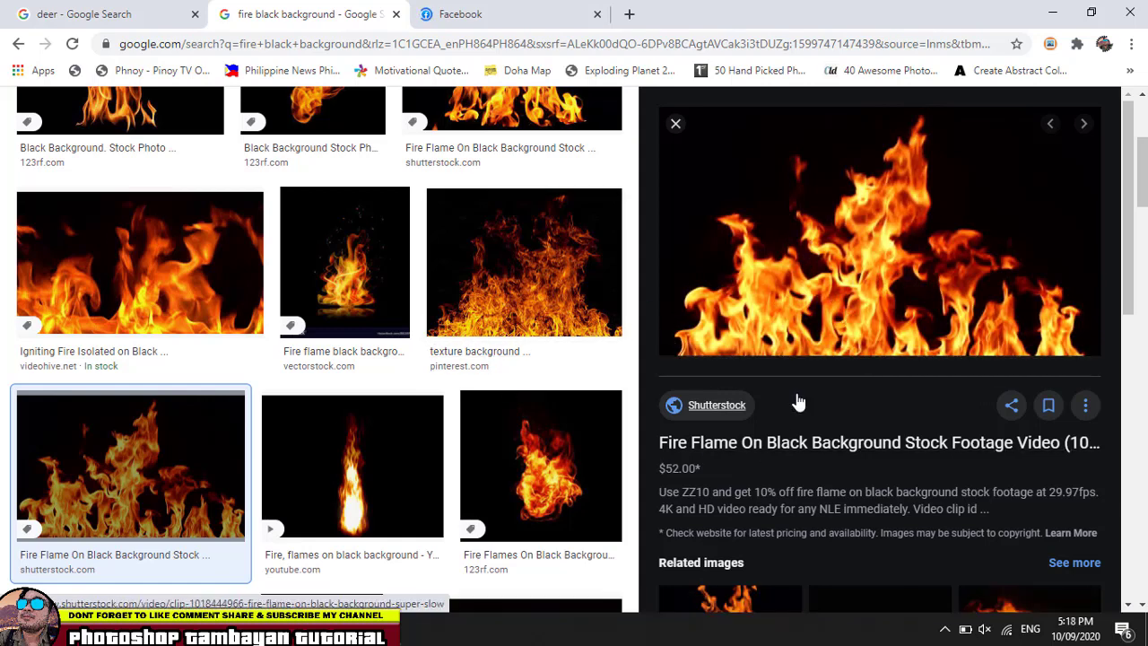
right_click(797, 264)
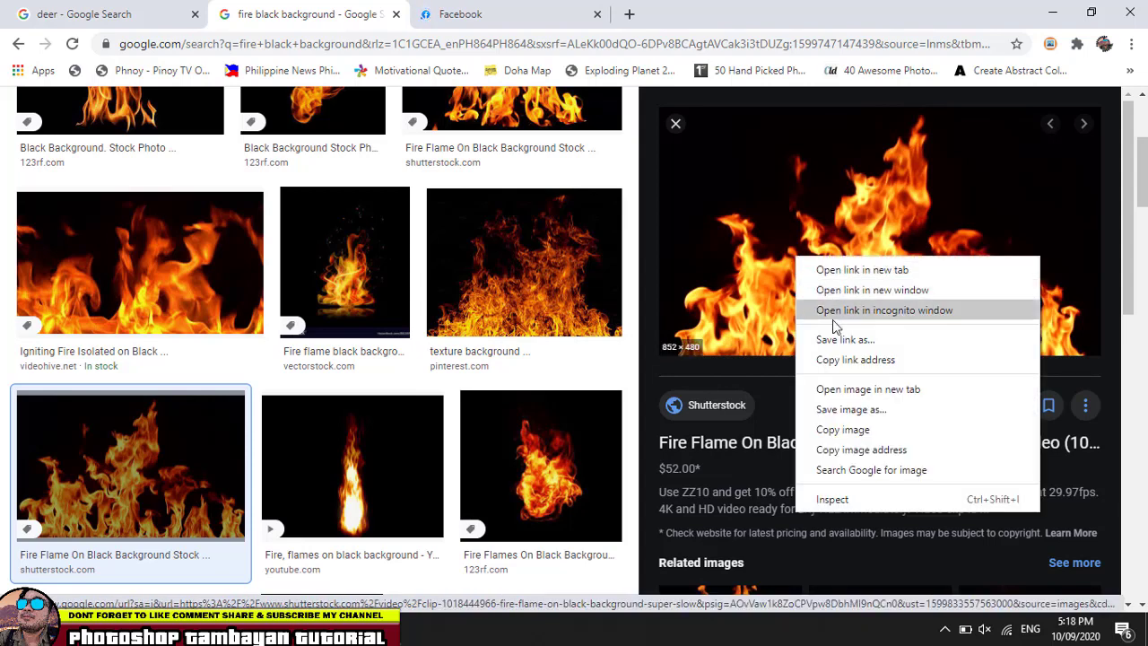
left_click(837, 436)
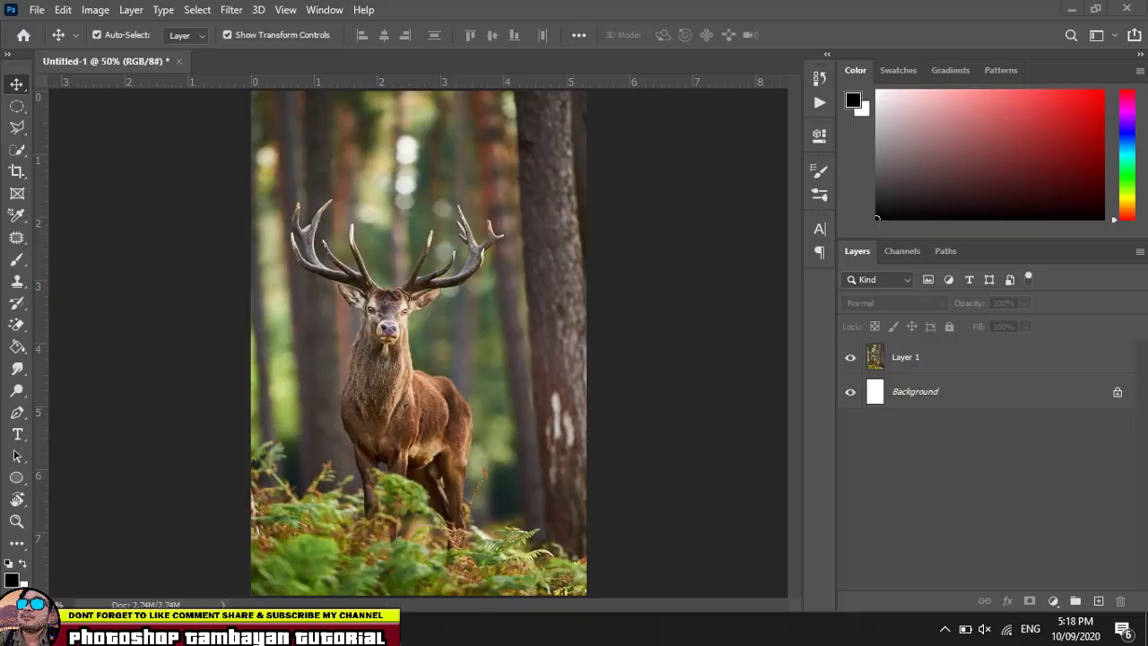
Paste the flames as Layer 2 and set its blend mode to Linear Dodge (Add).
key("ctrl+v")
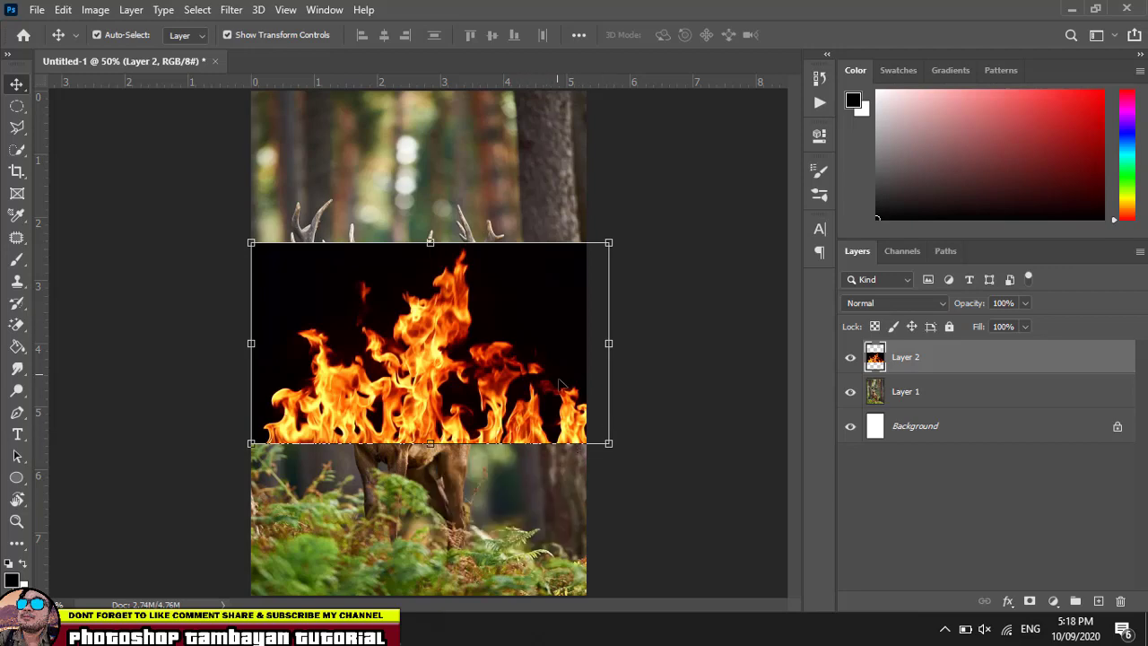
scroll(453, 310, "up", 3)
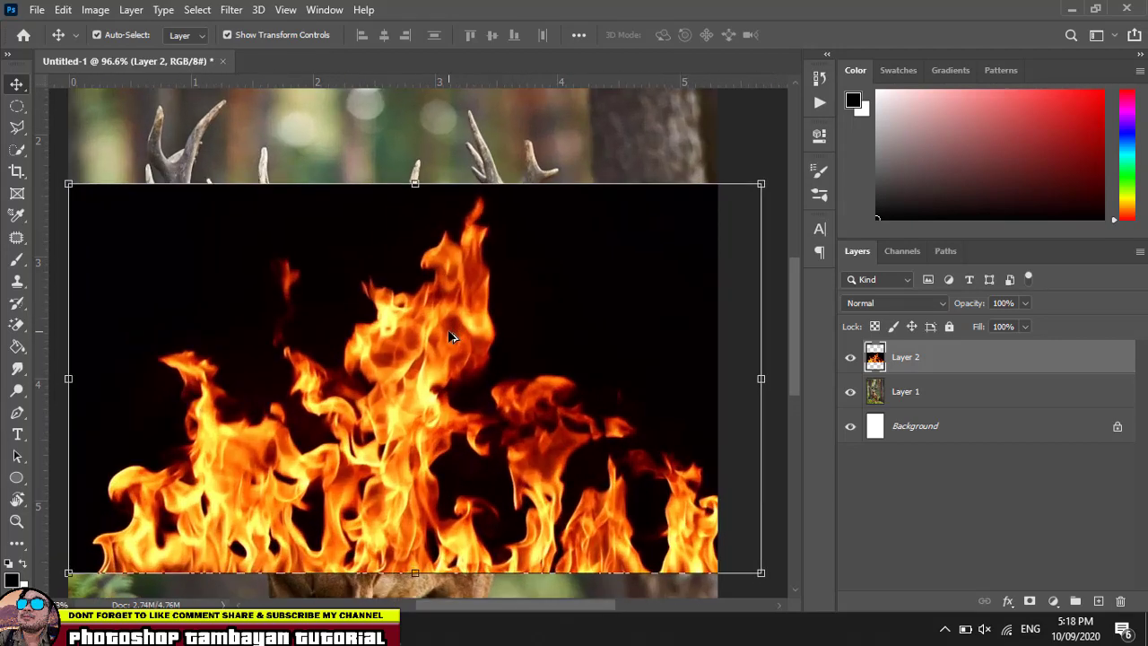
left_click_drag(451, 315, 453, 244)
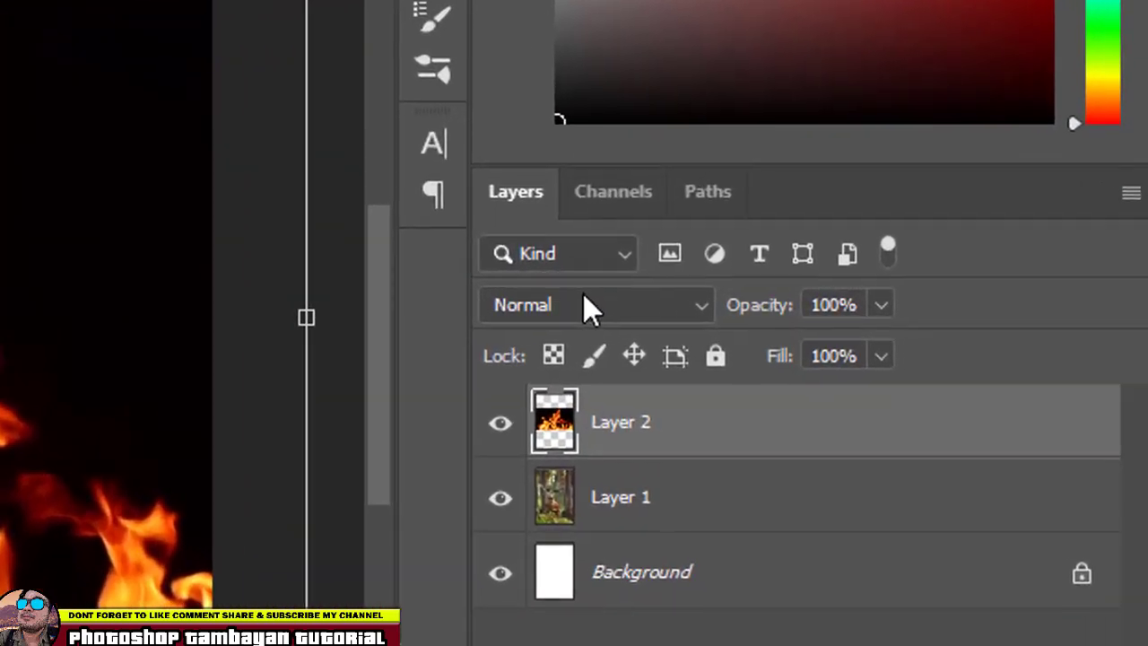
left_click(886, 303)
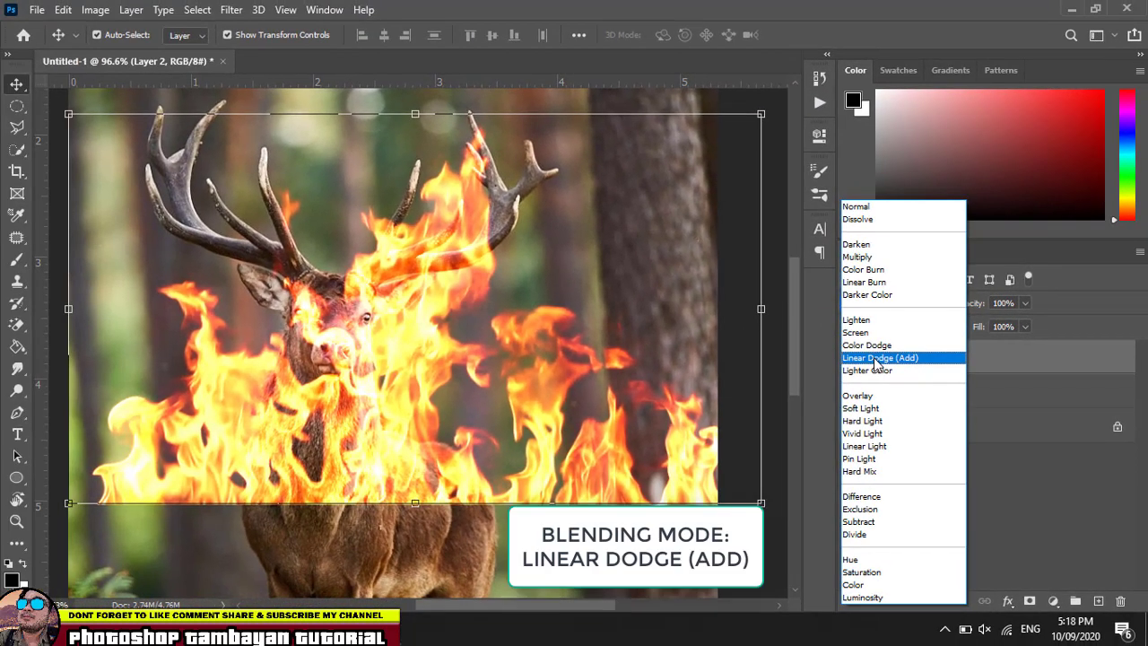
left_click(877, 358)
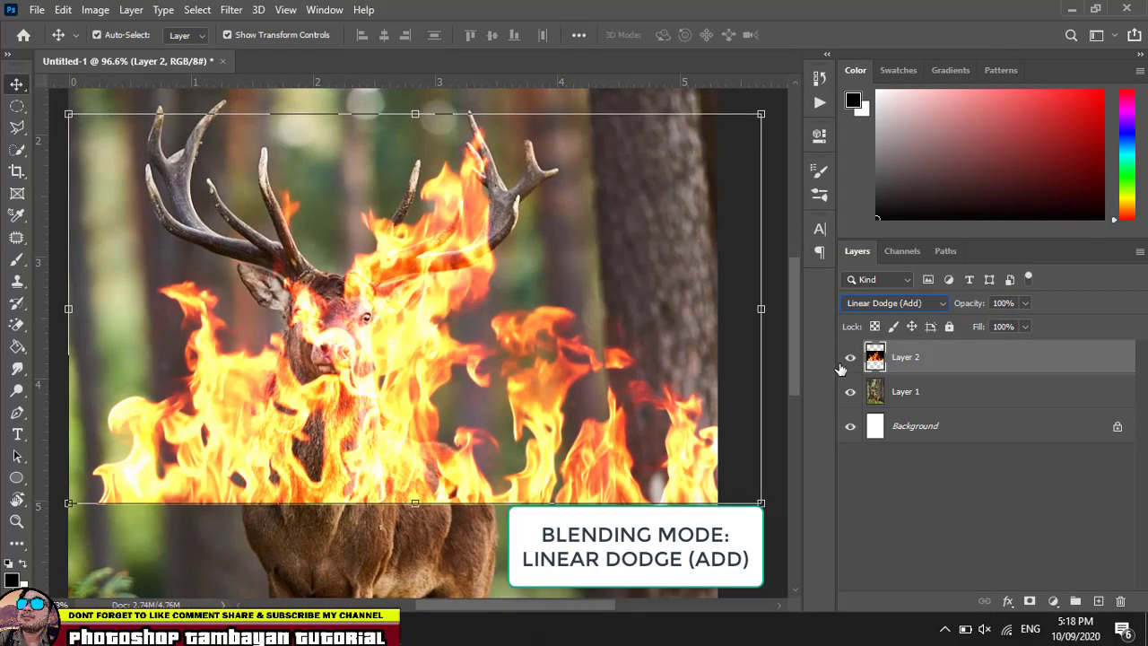
Position the fire layer so its flames cover the stag's antlers.
left_click_drag(436, 306, 413, 291)
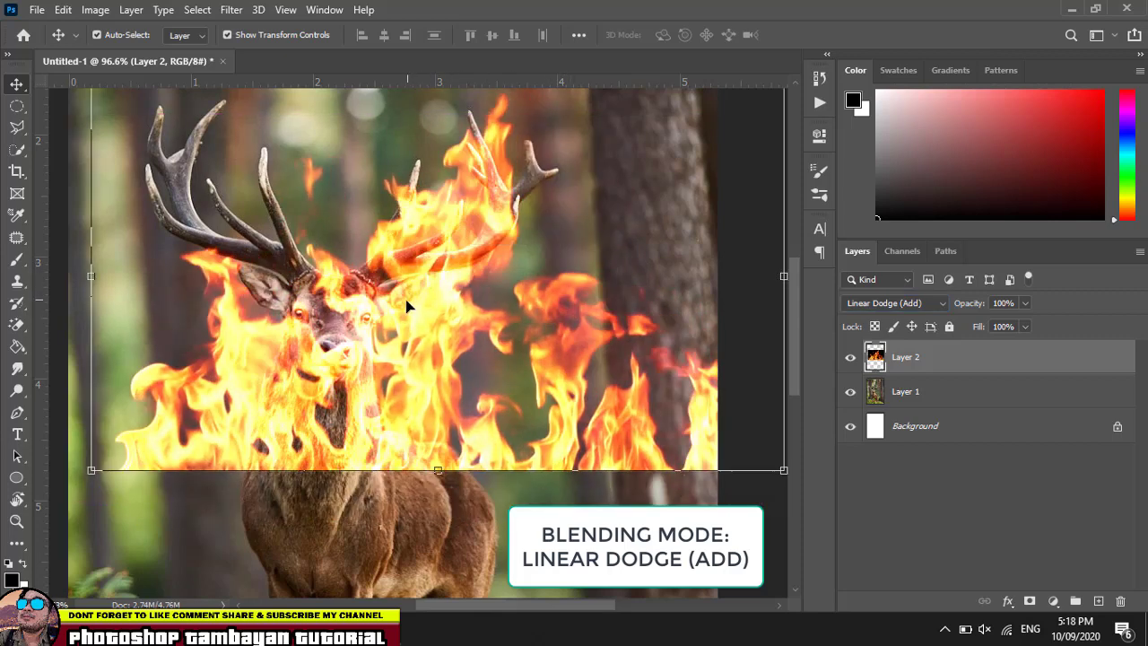
left_click_drag(406, 308, 538, 341)
mouse_move(541, 339)
left_mouse_down()
mouse_move(546, 326)
mouse_move(504, 336)
mouse_move(397, 313)
mouse_move(308, 329)
left_mouse_up()
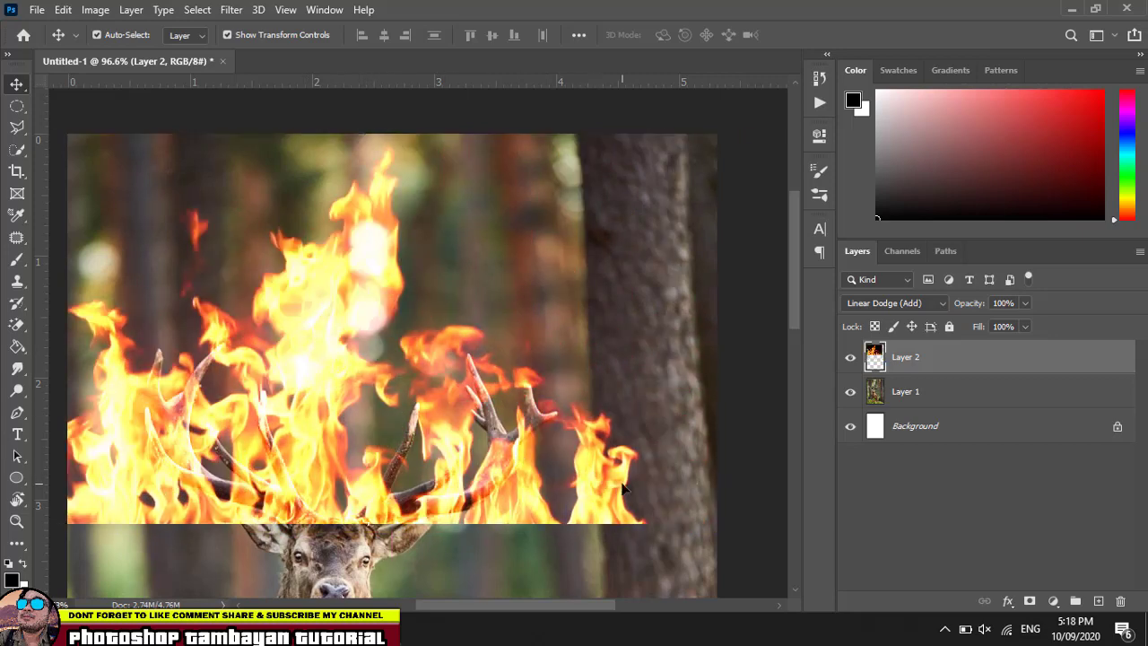
left_click_drag(623, 487, 597, 466)
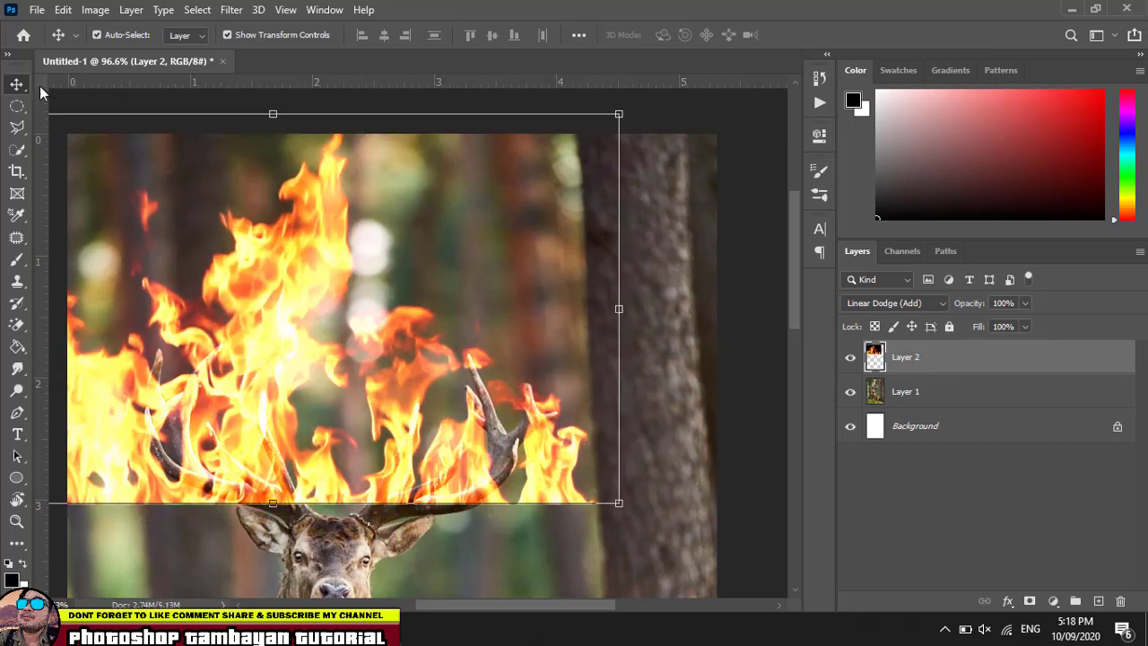
Cut a small rectangular patch of flame from the fire and paste it as Layer 3.
left_click(24, 109)
left_click(107, 106)
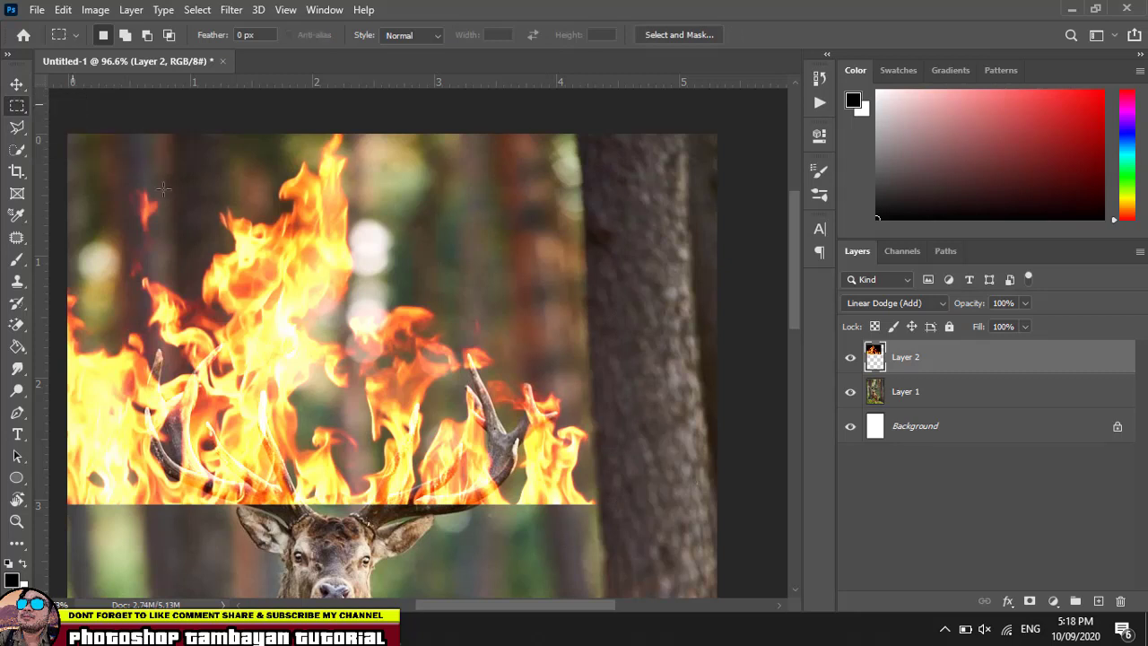
left_click_drag(505, 370, 617, 515)
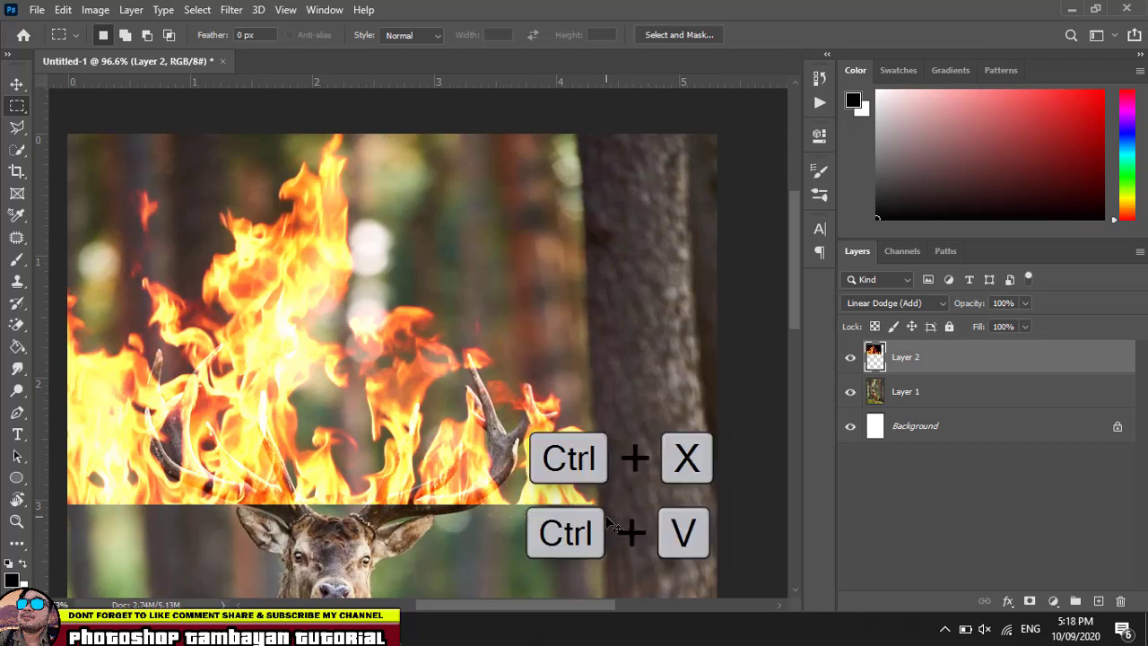
key("ctrl+x")
key("ctrl+v")
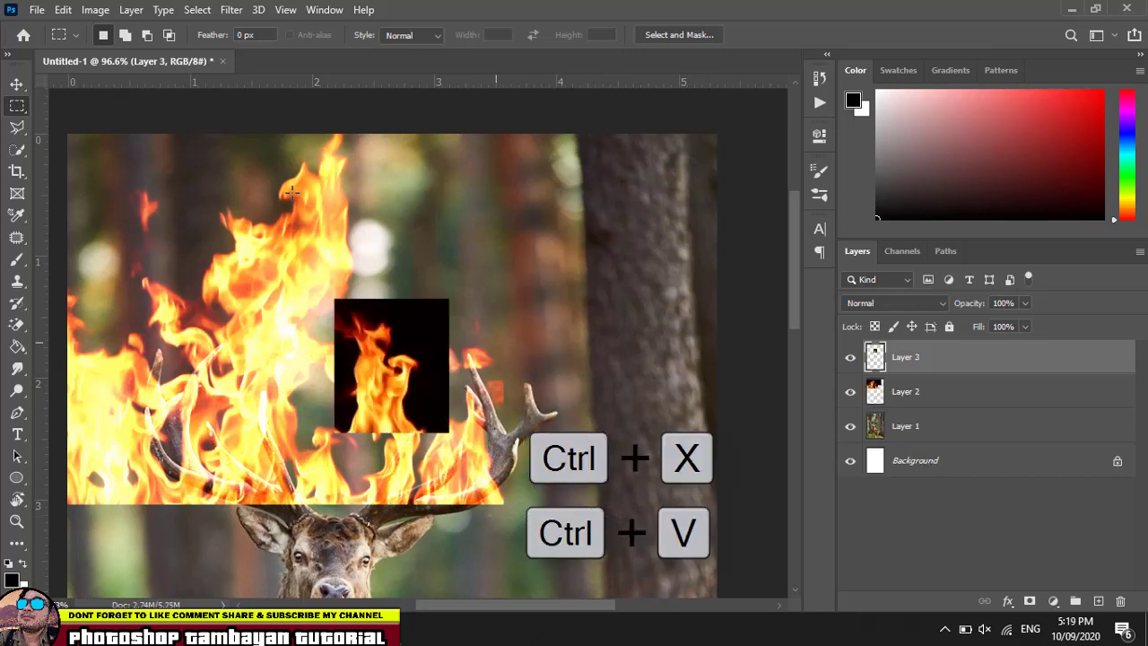
Hide Layer 2, blend Layer 3 with Linear Dodge (Add), and move it onto the right antler tip.
left_click(17, 84)
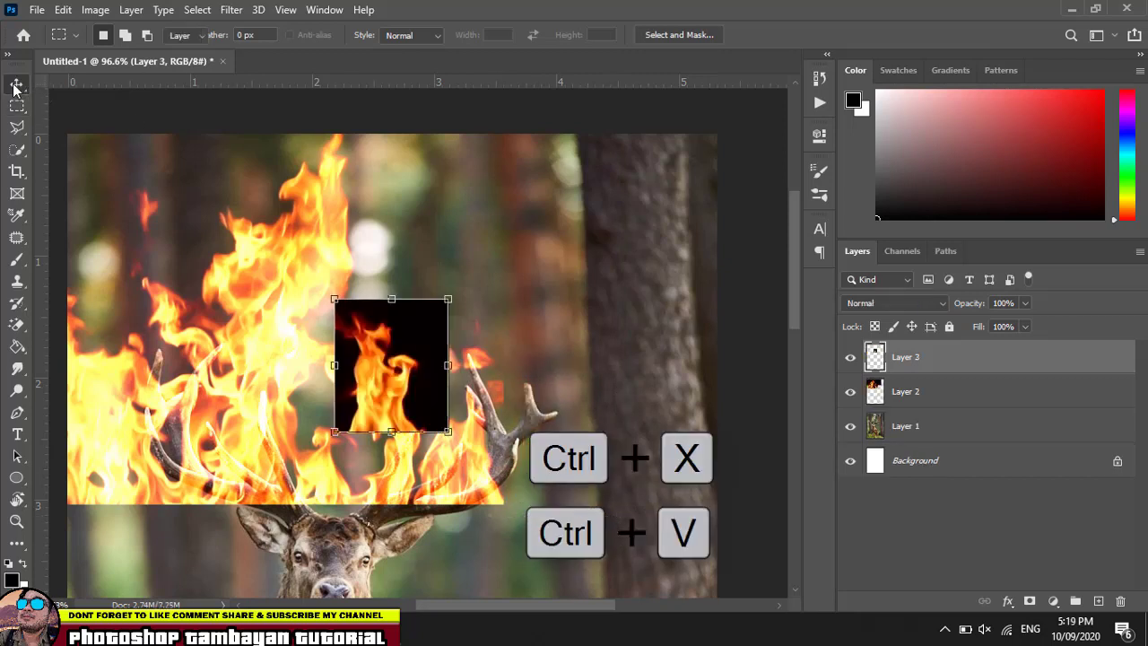
left_click(850, 392)
key("alt+shift+a")
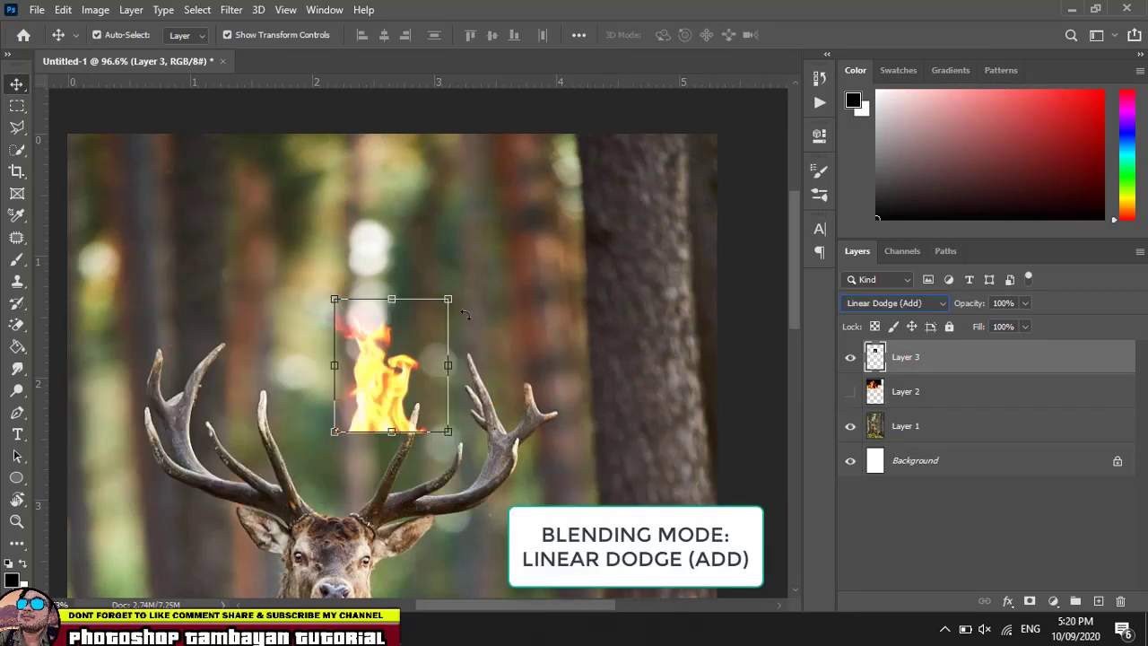
mouse_move(385, 358)
left_mouse_down()
mouse_move(507, 346)
mouse_move(403, 423)
mouse_move(323, 376)
mouse_move(371, 335)
mouse_move(512, 332)
mouse_move(517, 361)
left_mouse_up()
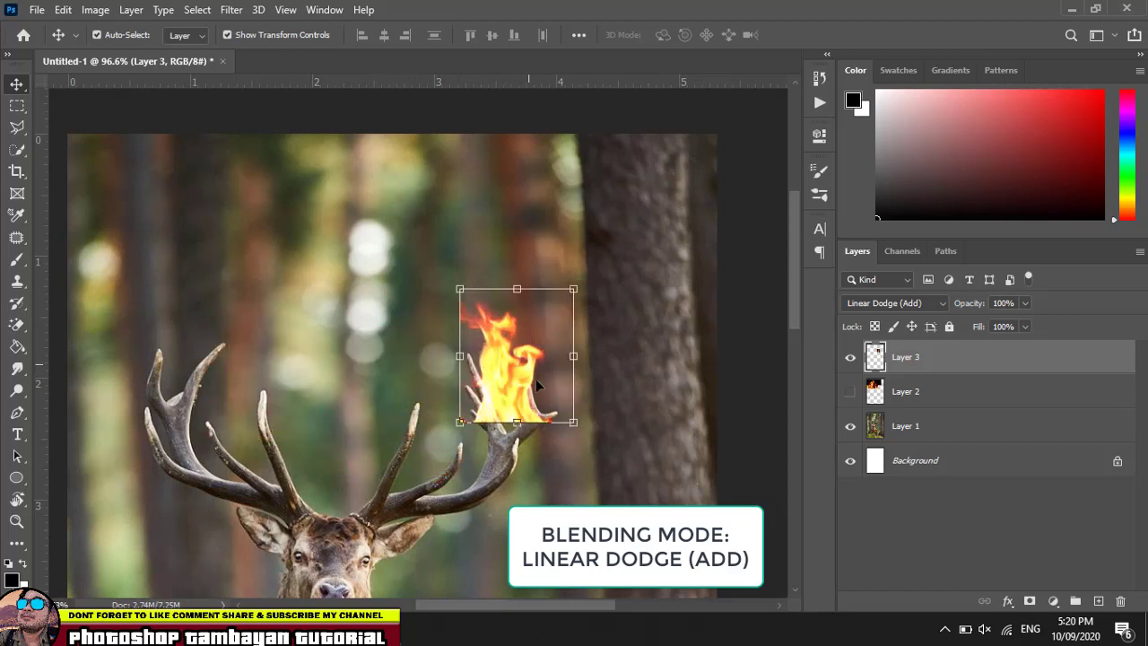
Warp the small flame, bending its lower corners and bottom edge onto the right antler.
left_click(62, 10)
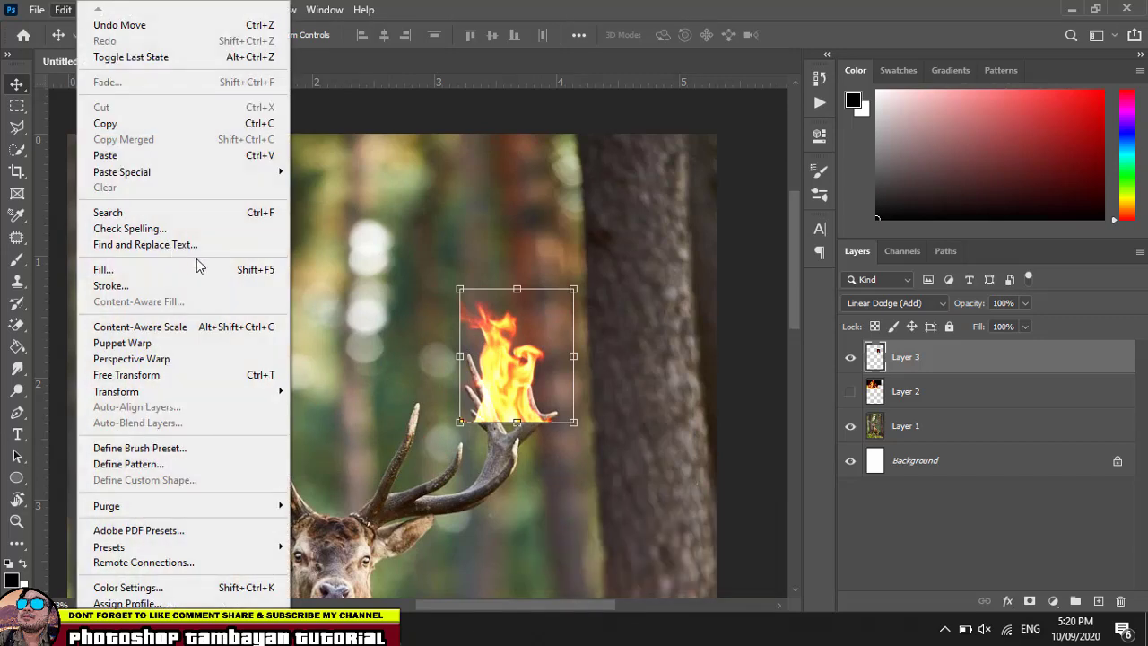
mouse_move(180, 392)
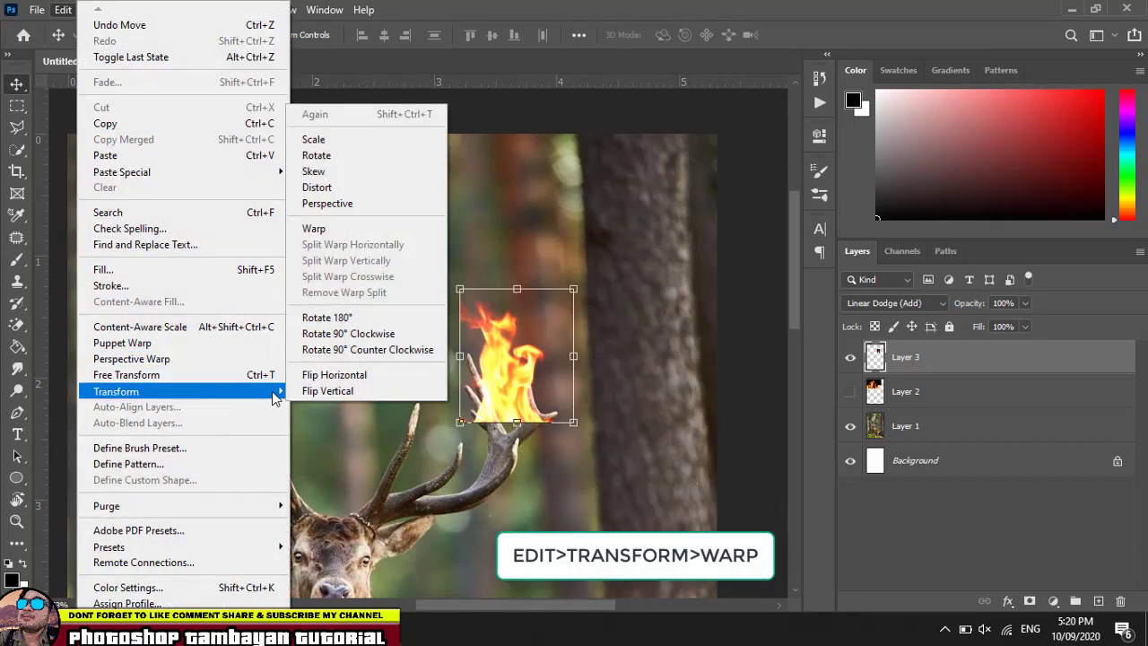
left_click(315, 229)
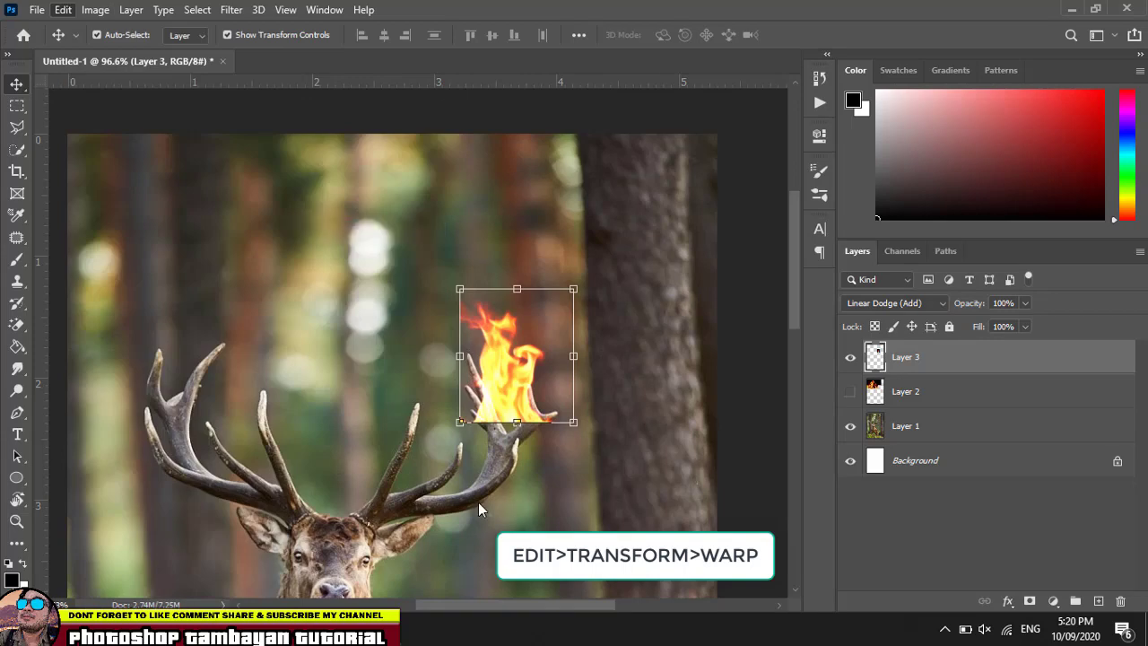
scroll(488, 473, "up", 1, "alt")
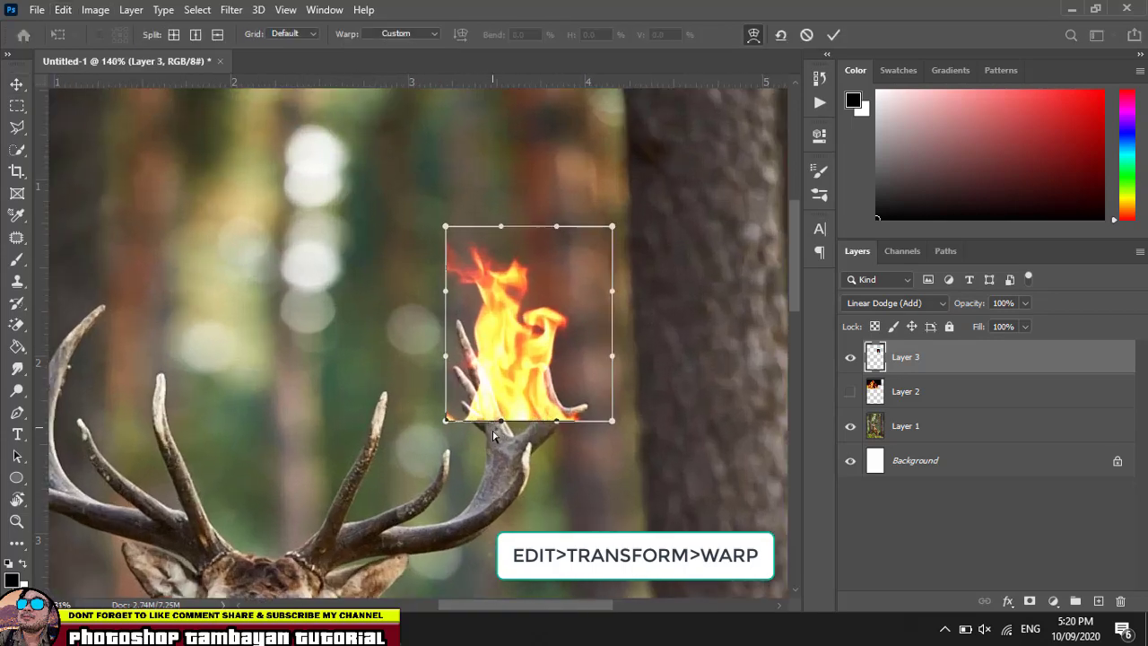
scroll(494, 439, "up", 1, "alt")
scroll(494, 439, "up", 1, "alt")
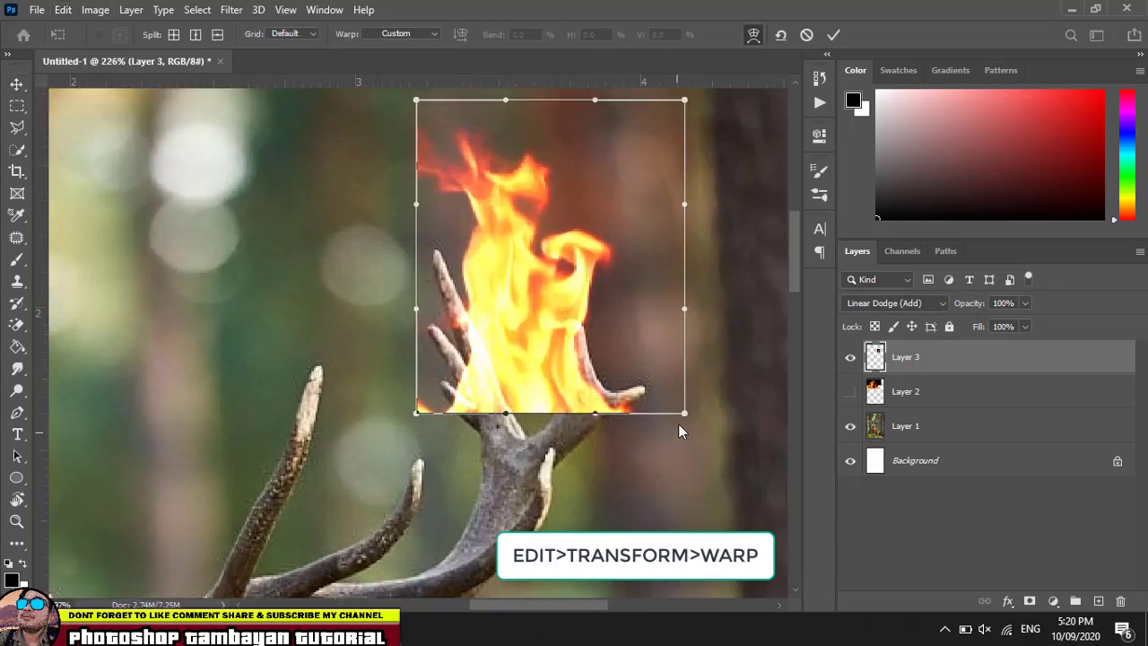
mouse_move(684, 413)
left_mouse_down()
mouse_move(608, 480)
mouse_move(531, 458)
left_mouse_up()
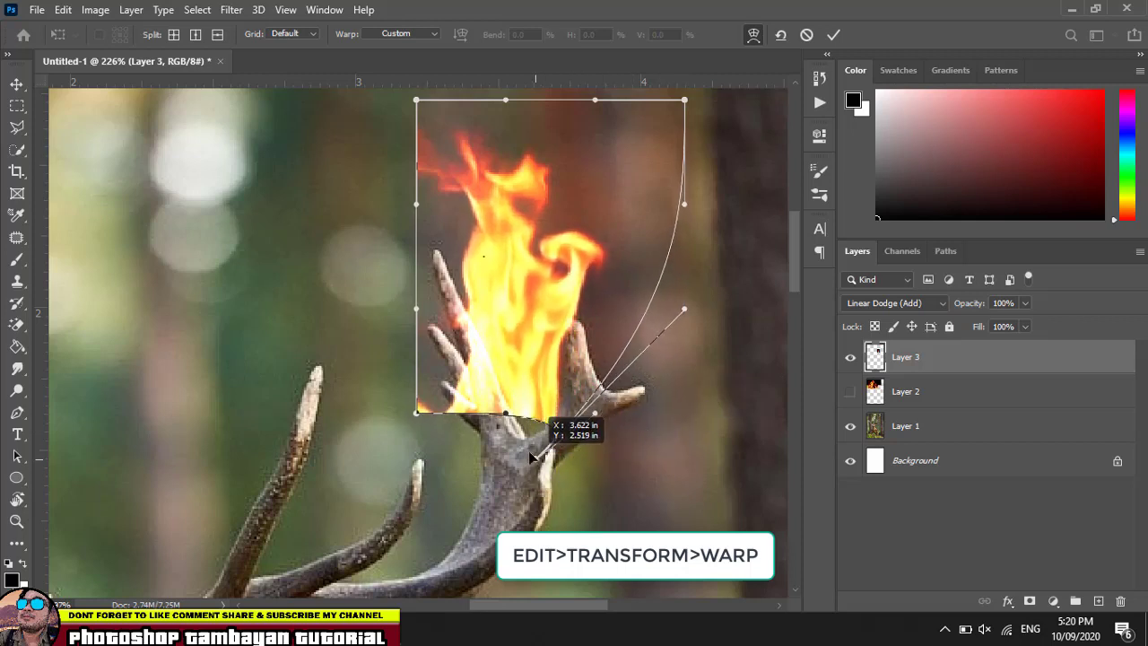
left_click_drag(531, 457, 499, 565)
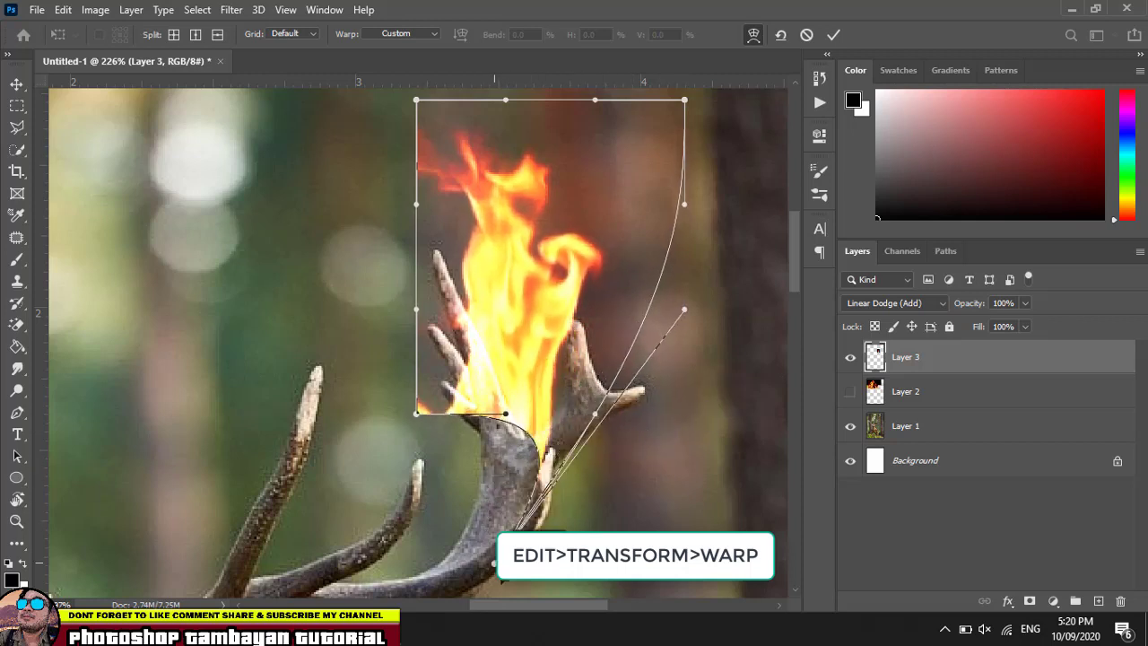
left_click_drag(418, 414, 448, 463)
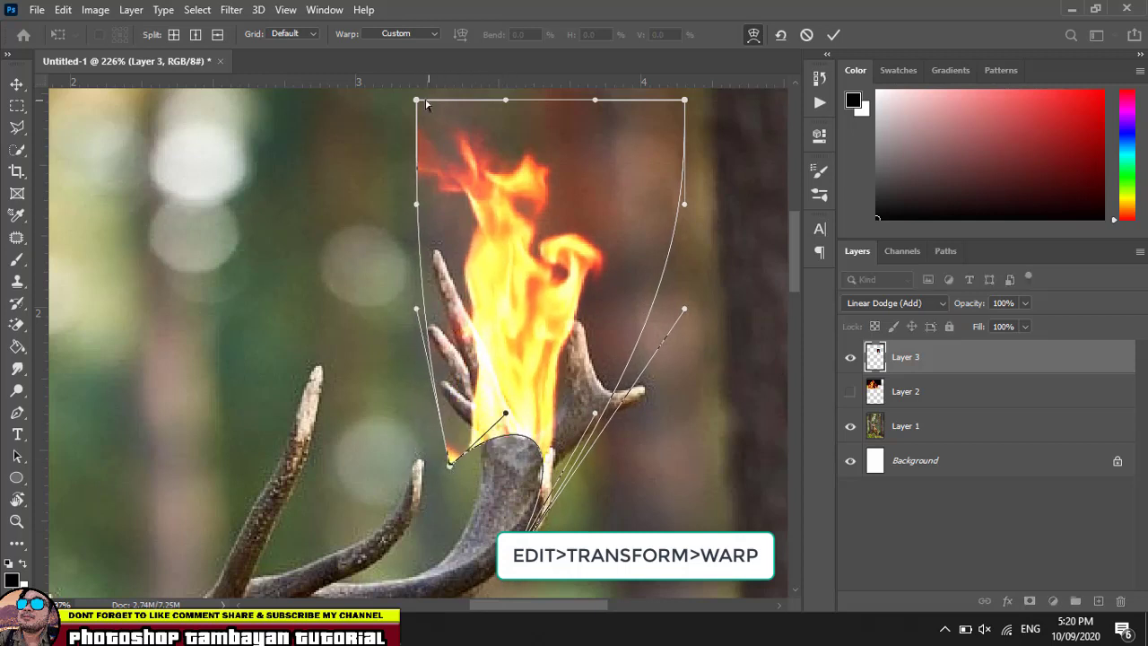
Reshape the flame's top corners and left-side curve, tucking its base onto the antler tip.
mouse_move(414, 101)
left_mouse_down()
mouse_move(301, 179)
mouse_move(268, 133)
left_mouse_up()
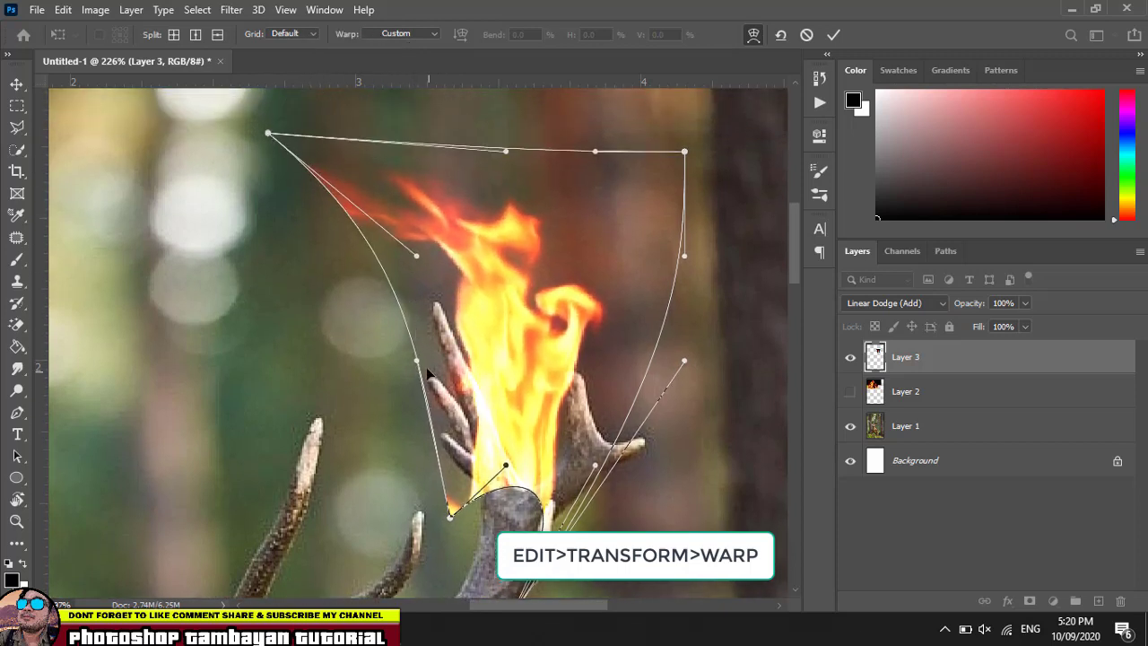
left_click_drag(416, 361, 292, 288)
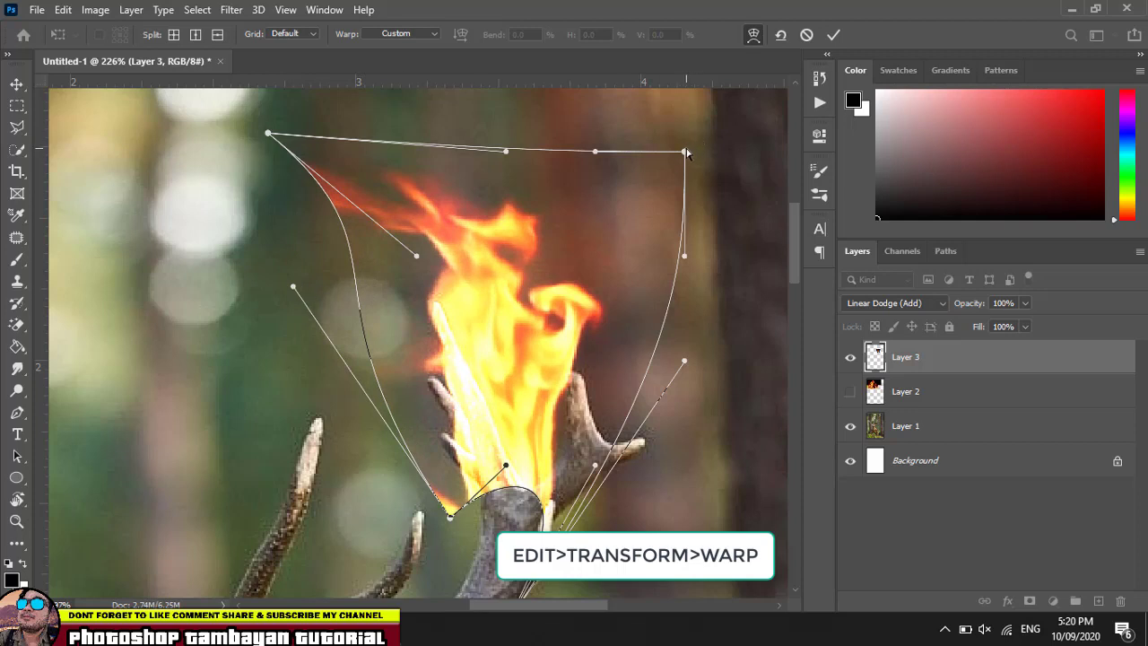
left_click_drag(687, 153, 644, 142)
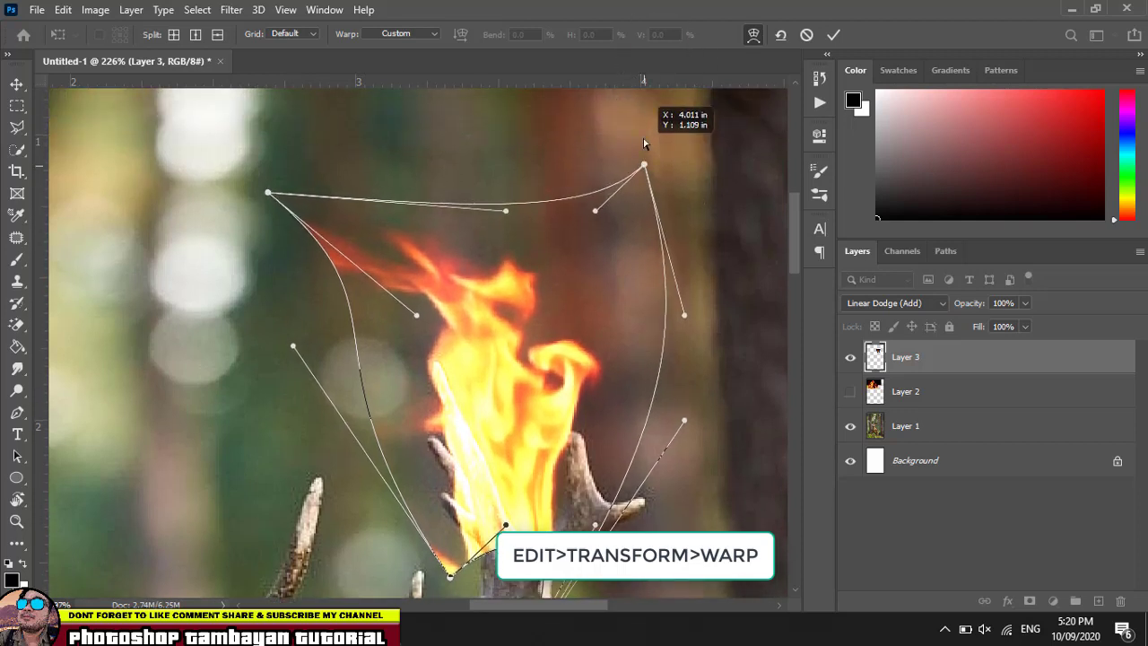
scroll(629, 366, "down", 5)
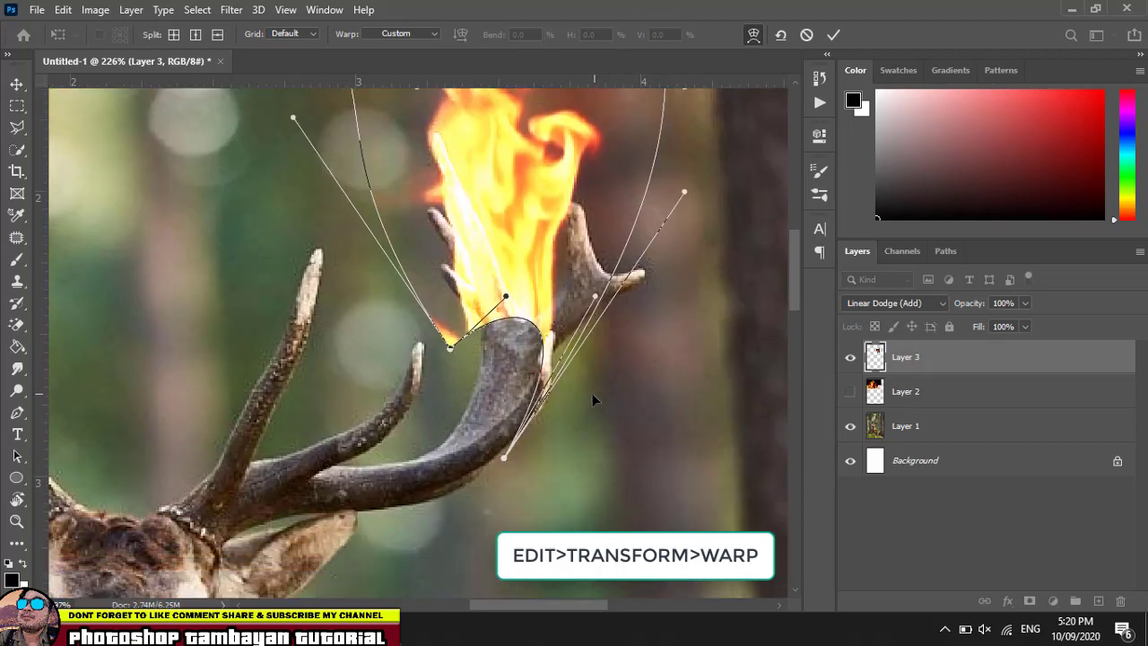
mouse_move(450, 348)
left_mouse_down()
mouse_move(474, 406)
mouse_move(418, 346)
mouse_move(410, 302)
mouse_move(478, 362)
left_mouse_up()
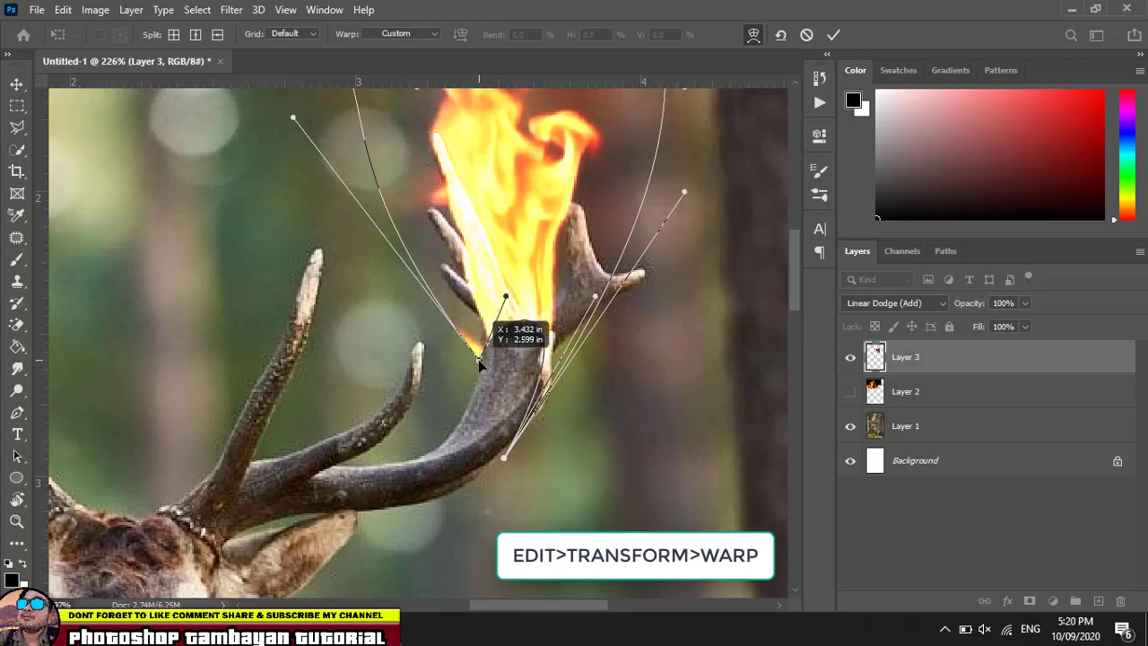
scroll(489, 367, "up", 2)
scroll(500, 367, "up", 3)
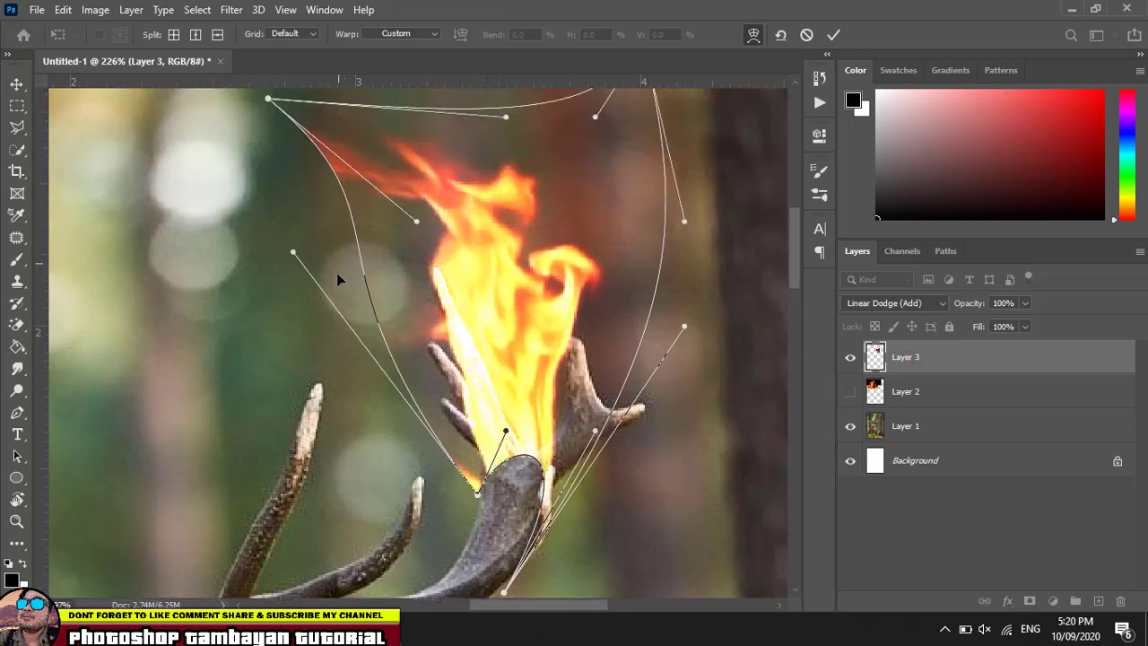
left_click_drag(356, 271, 282, 227)
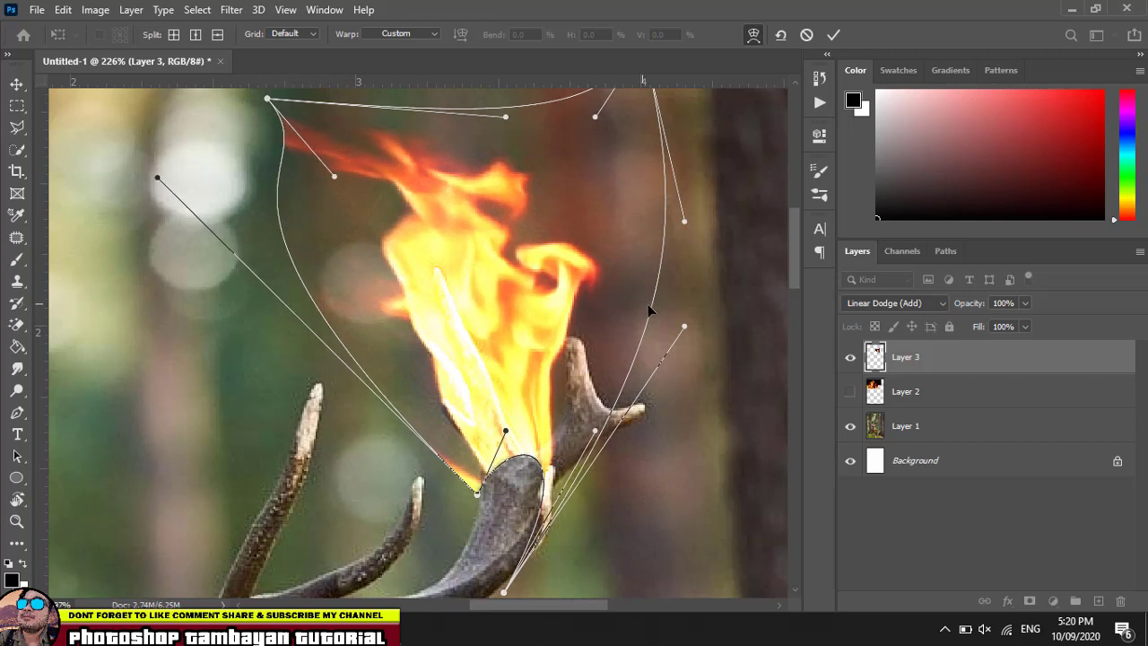
Apply the warp to the small flame on the right antler.
key("Return")
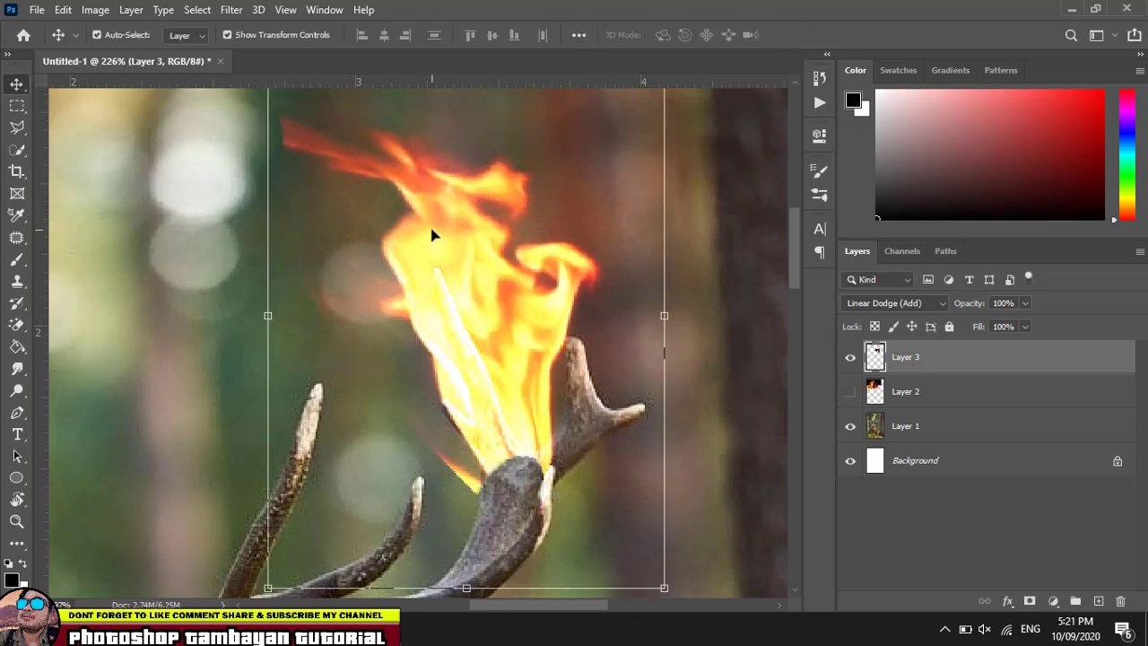
scroll(432, 235, "down", 2)
scroll(436, 230, "down", 2)
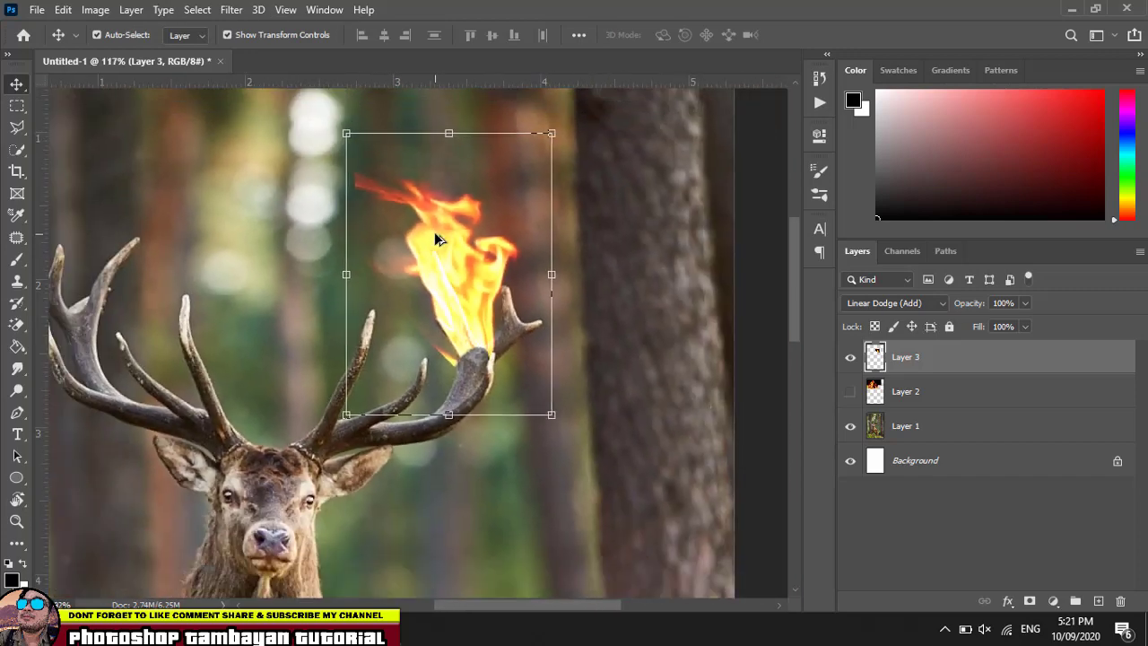
scroll(434, 232, "down", 1)
left_click(604, 282)
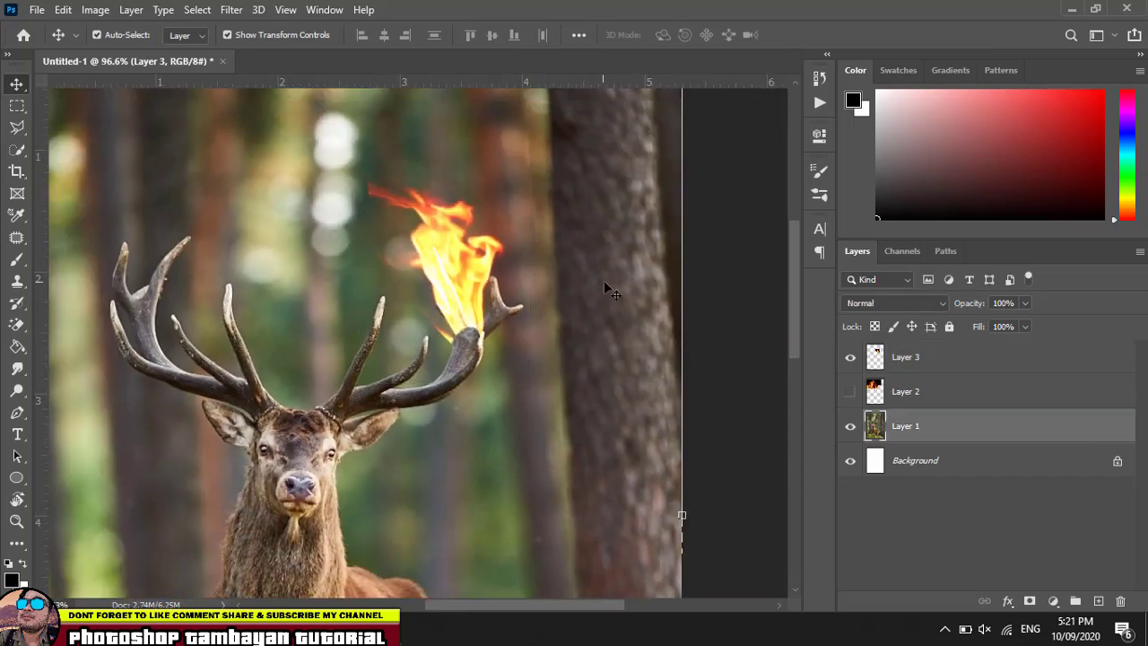
Stretch the small flame taller, commit it, and show the big Layer 2 fire again.
left_click(456, 241)
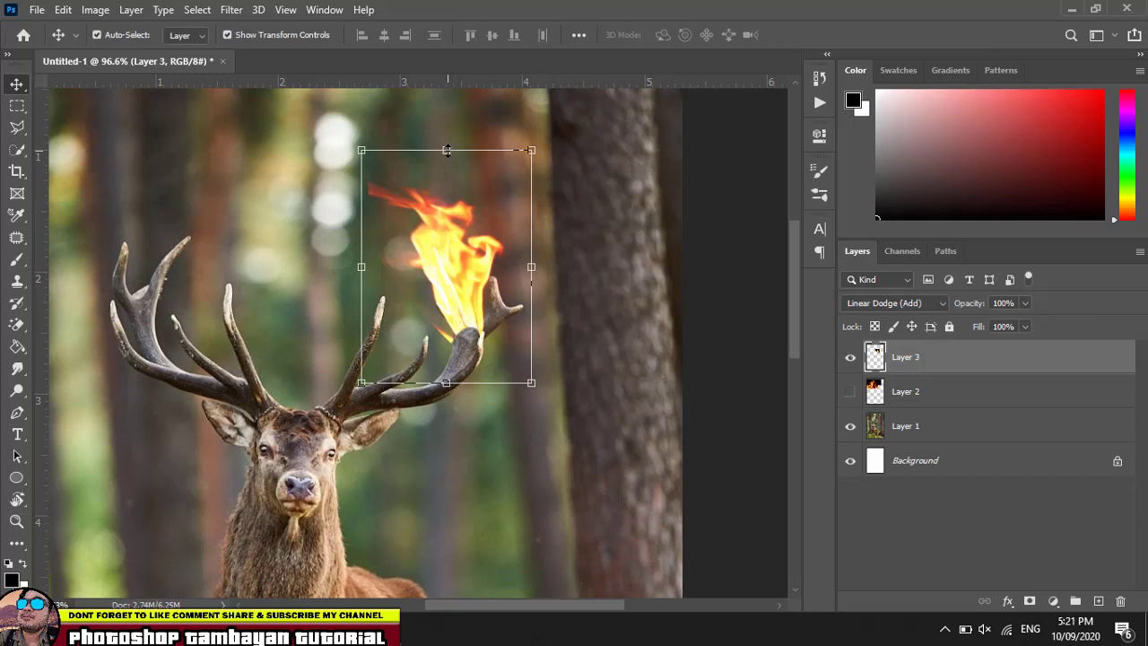
left_click_drag(446, 150, 446, 120)
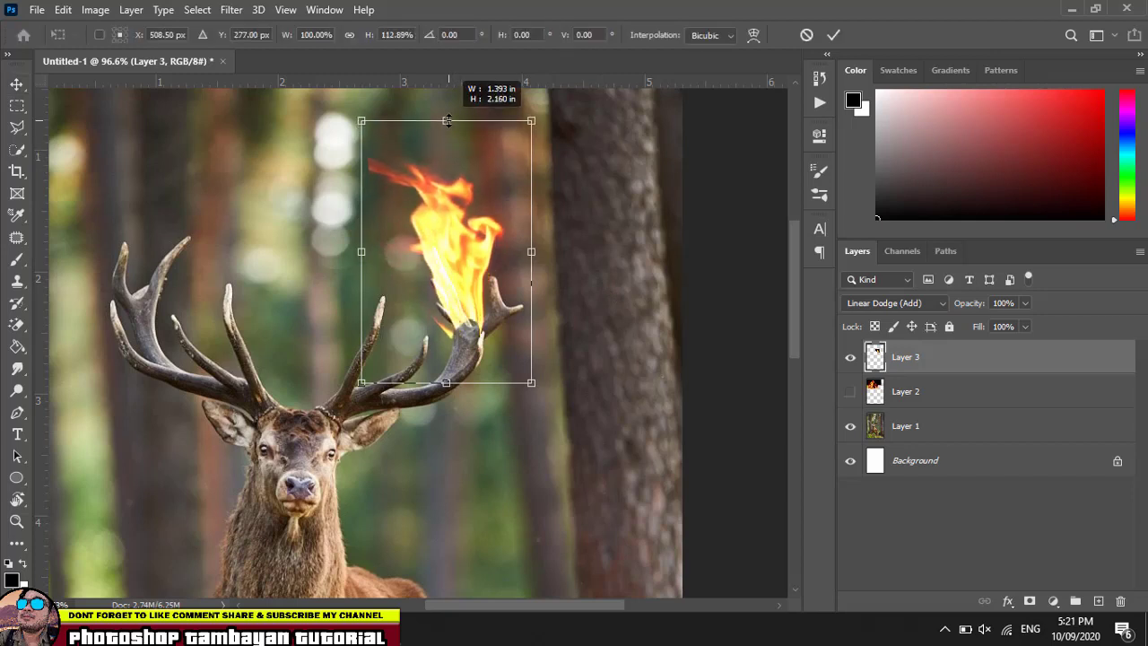
key("Return")
left_click(605, 293)
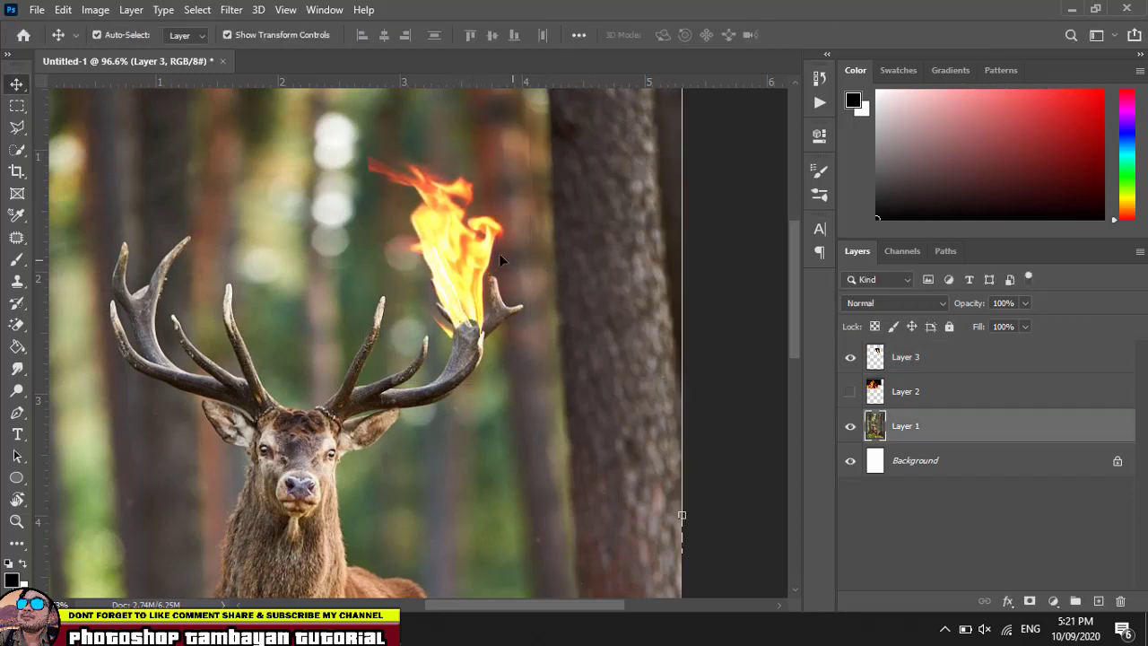
left_click(500, 252)
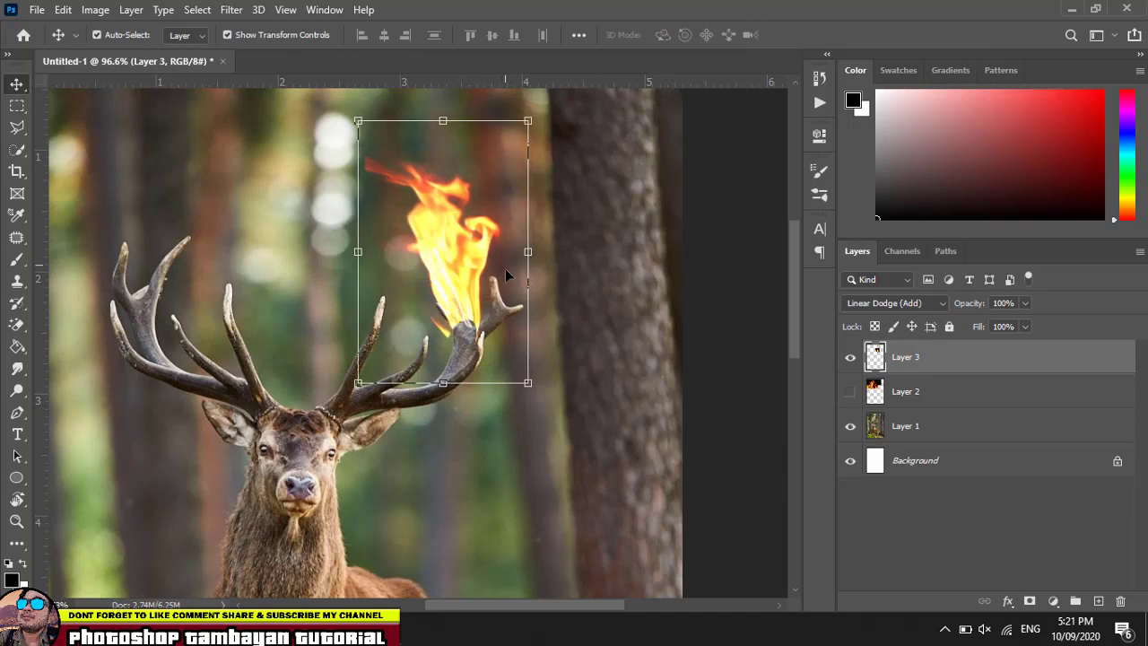
left_click(611, 301)
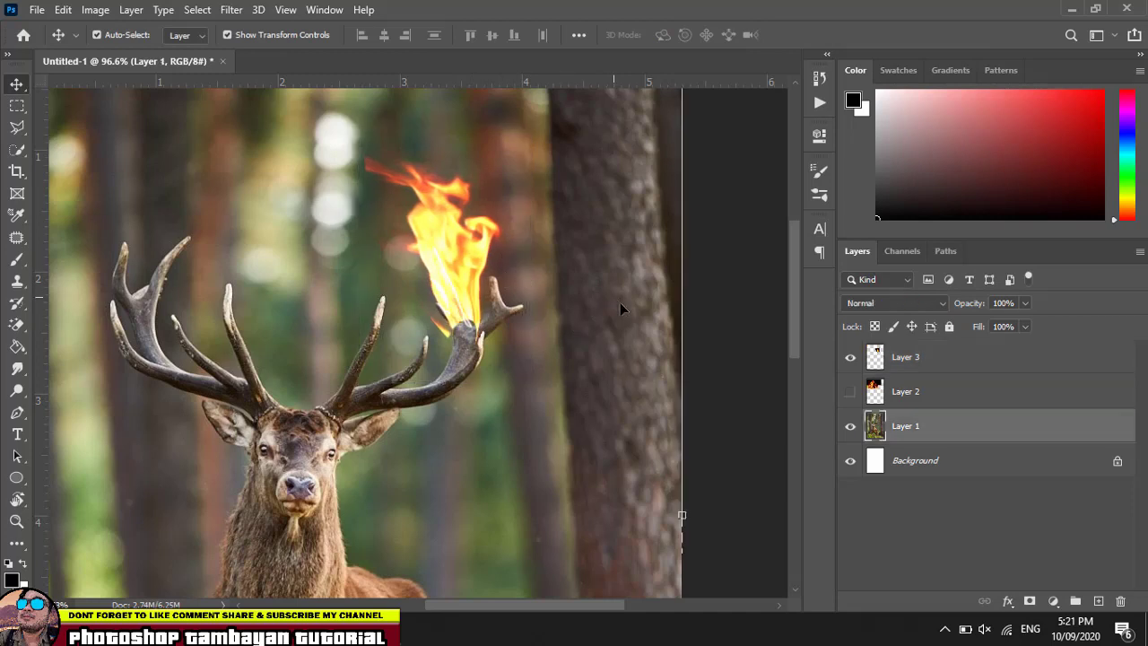
left_click(850, 392)
Shift the big fire layer down-right and marquee a flame strip beside the right antler.
left_click(952, 392)
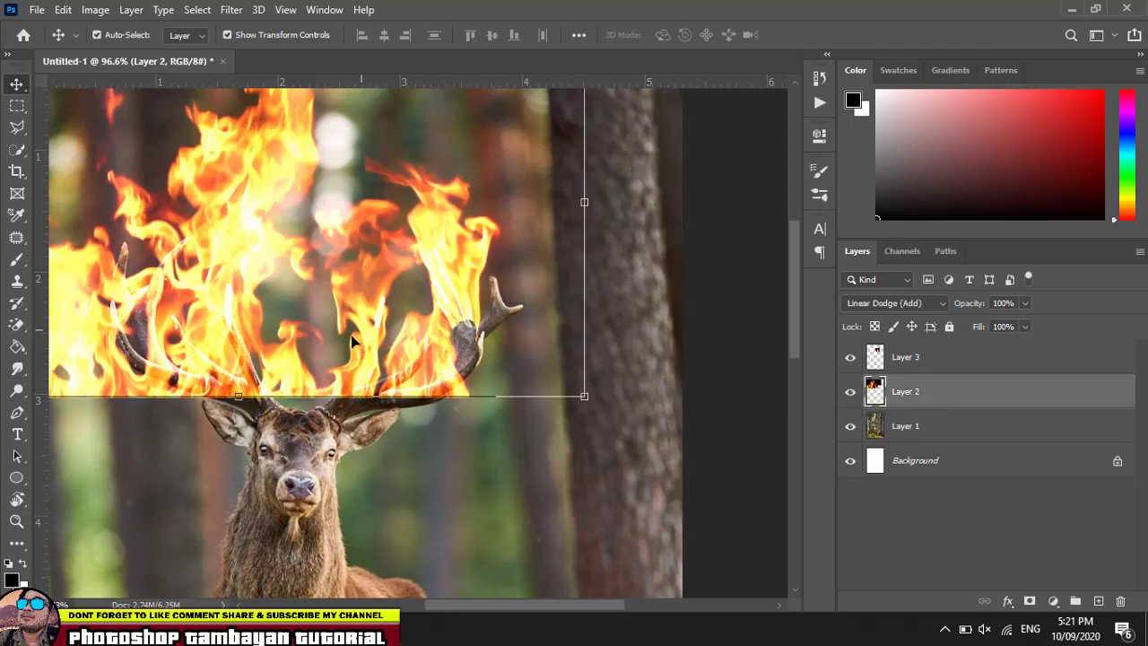
left_click_drag(352, 341, 403, 410)
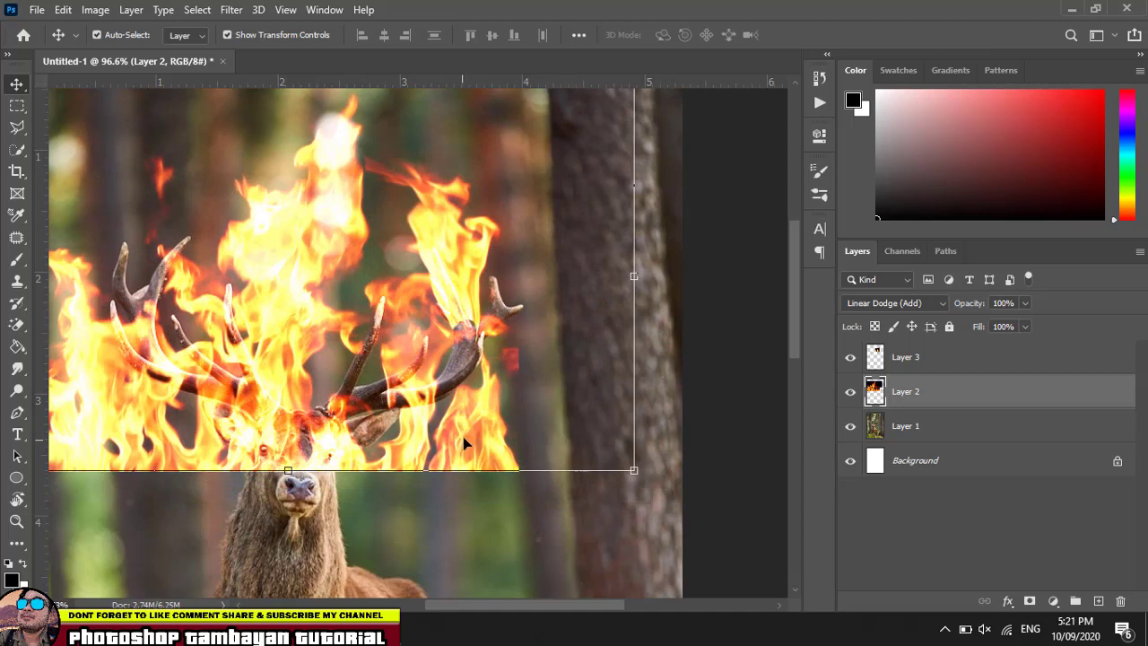
left_click(17, 108)
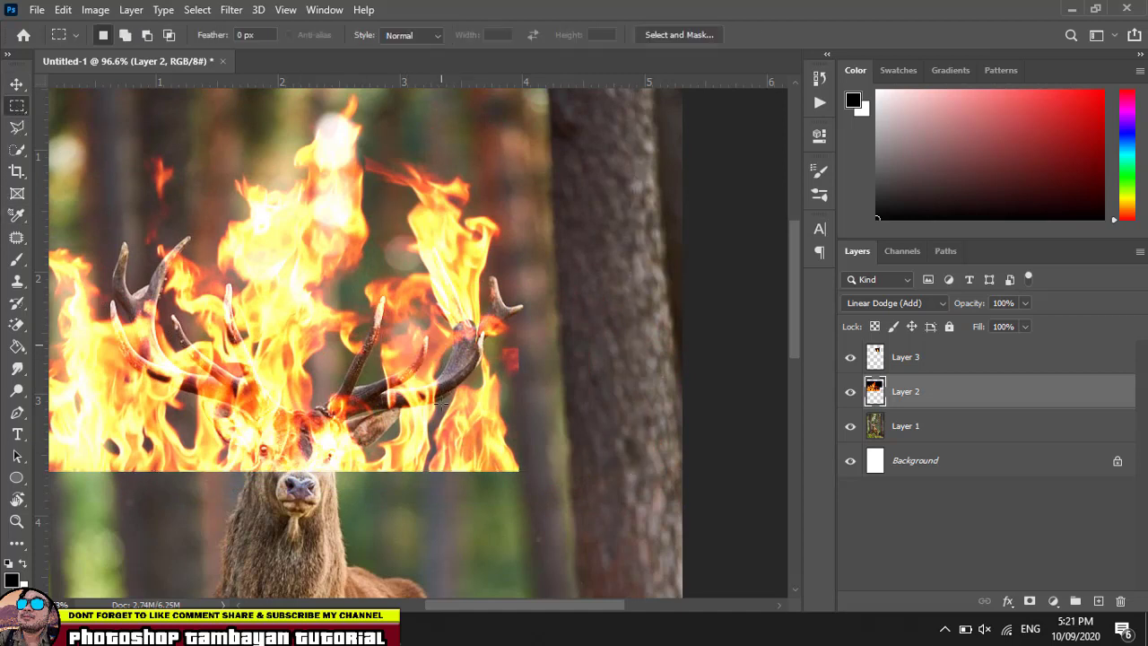
left_click_drag(439, 342, 530, 487)
left_click_drag(520, 448, 508, 362)
Cut the selected flame strip and paste it as a new Layer 4.
key("Delete")
key("ctrl+d")
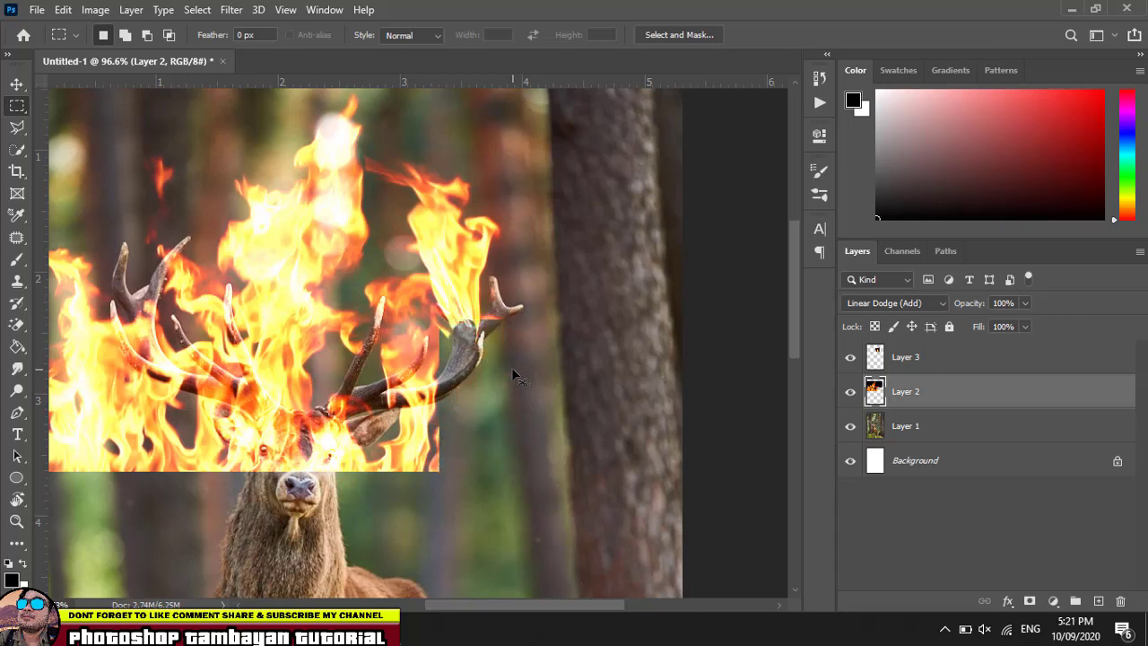
key("ctrl+v")
key("v")
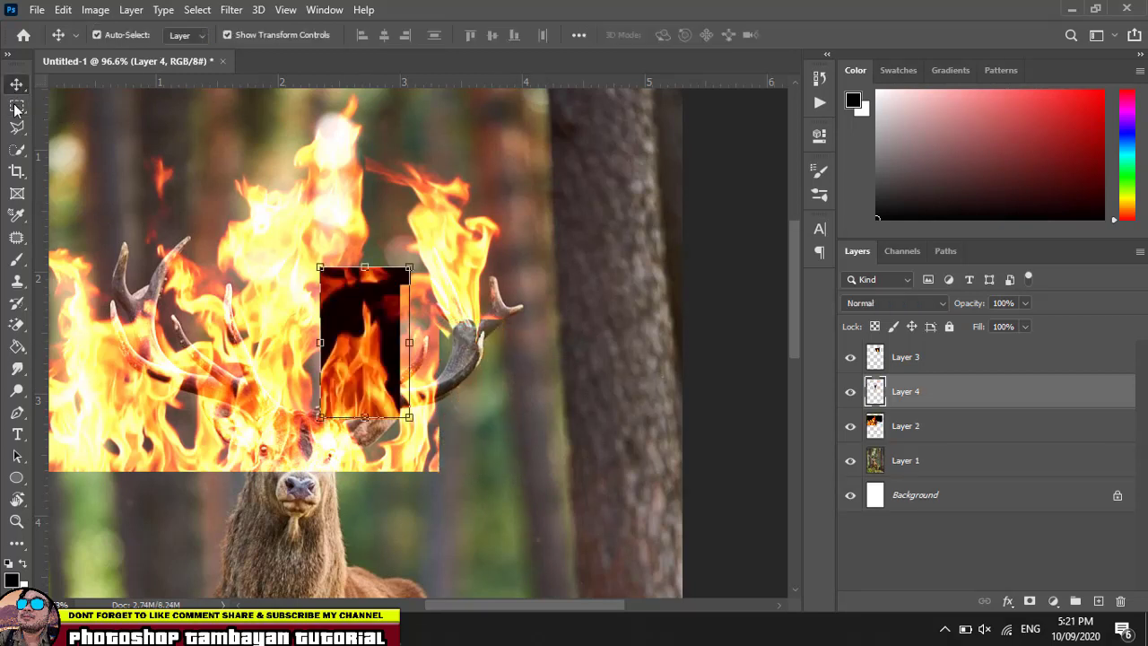
Hide Layer 2, set Layer 4 to Linear Dodge (Add), and stretch it taller onto the right antler.
left_click(850, 428)
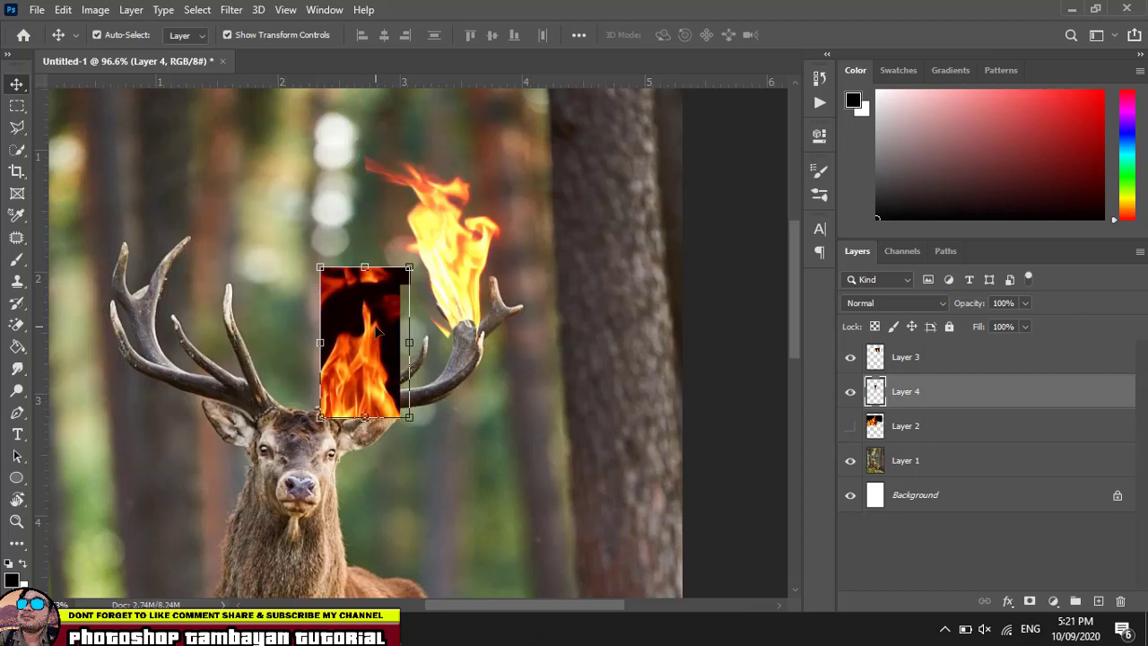
left_click(894, 310)
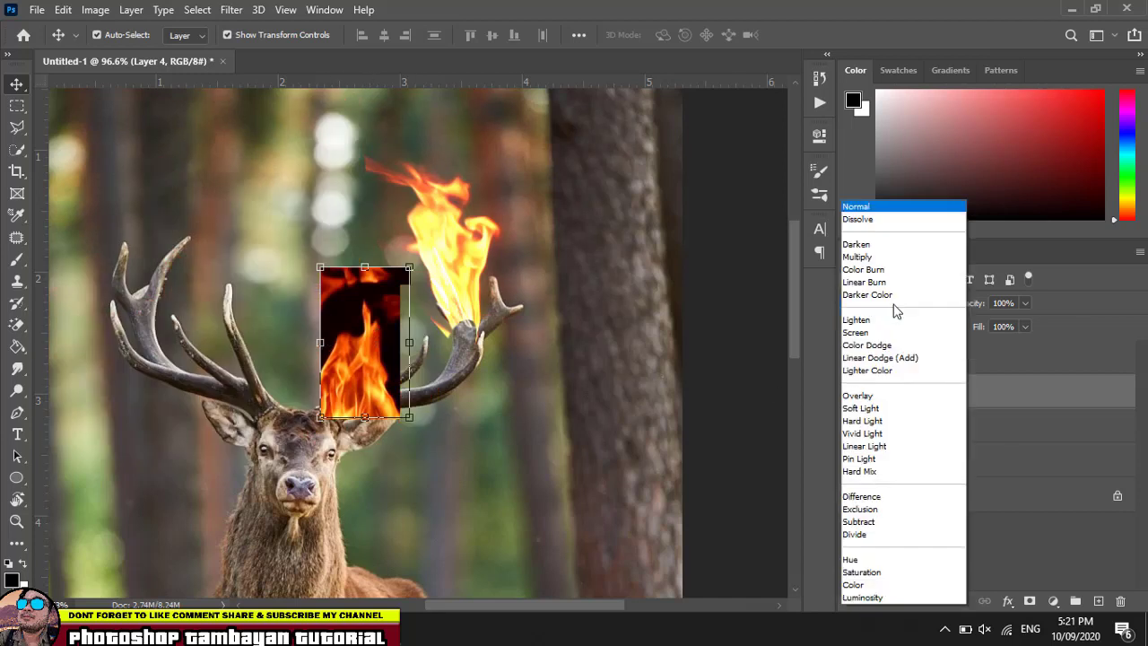
left_click(897, 357)
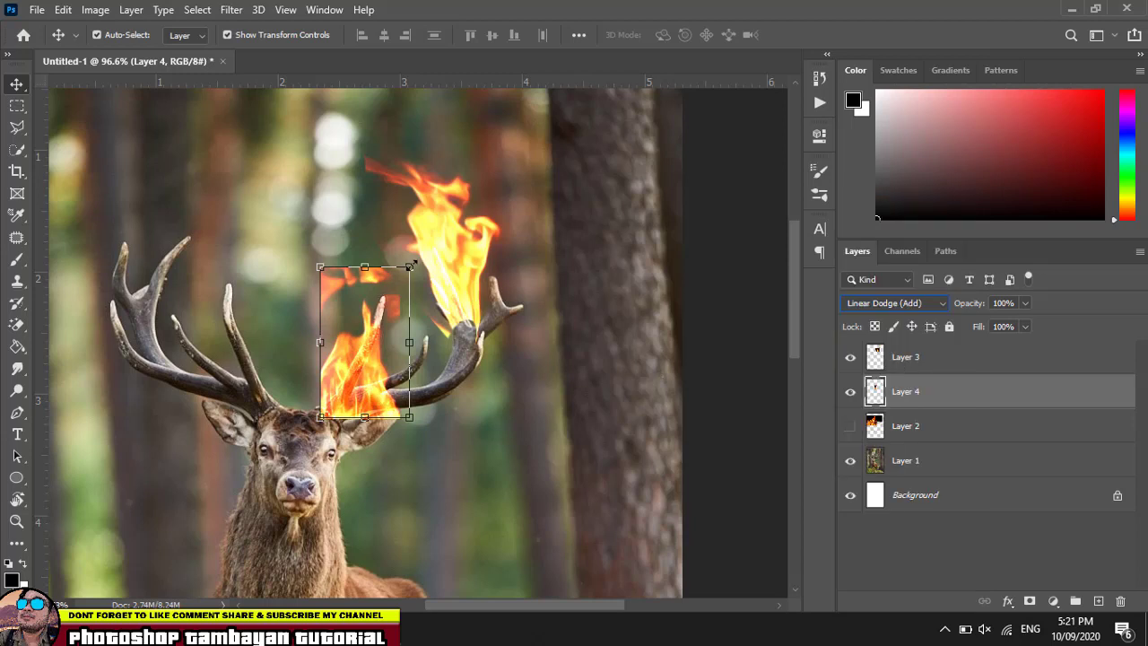
left_click_drag(411, 267, 401, 229)
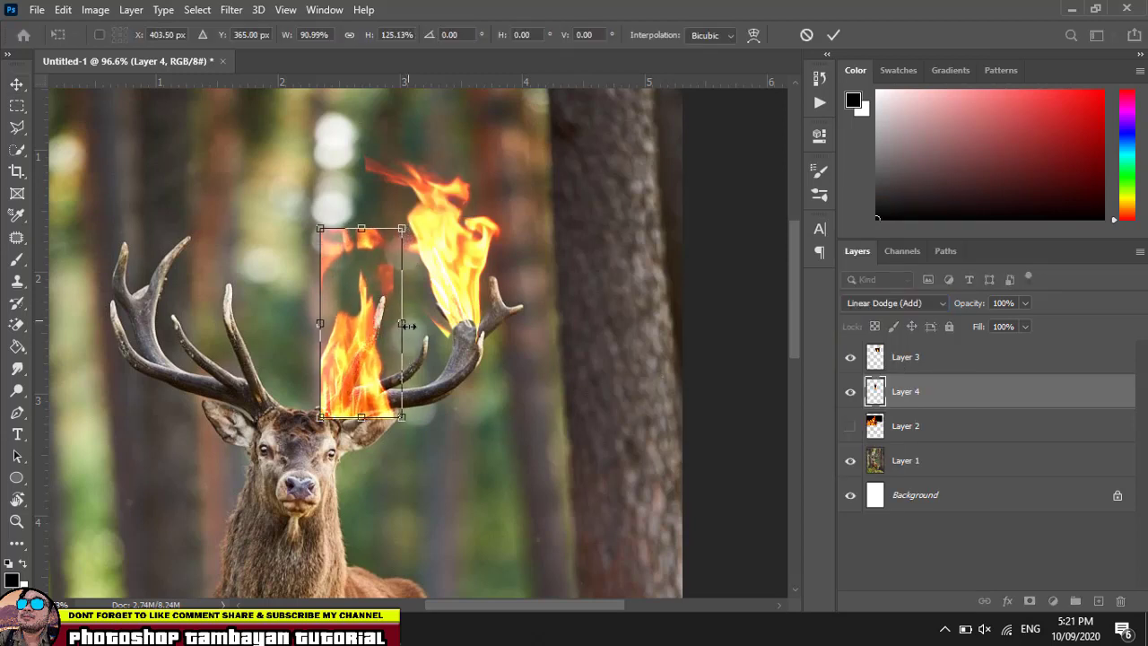
left_click_drag(365, 343, 517, 251)
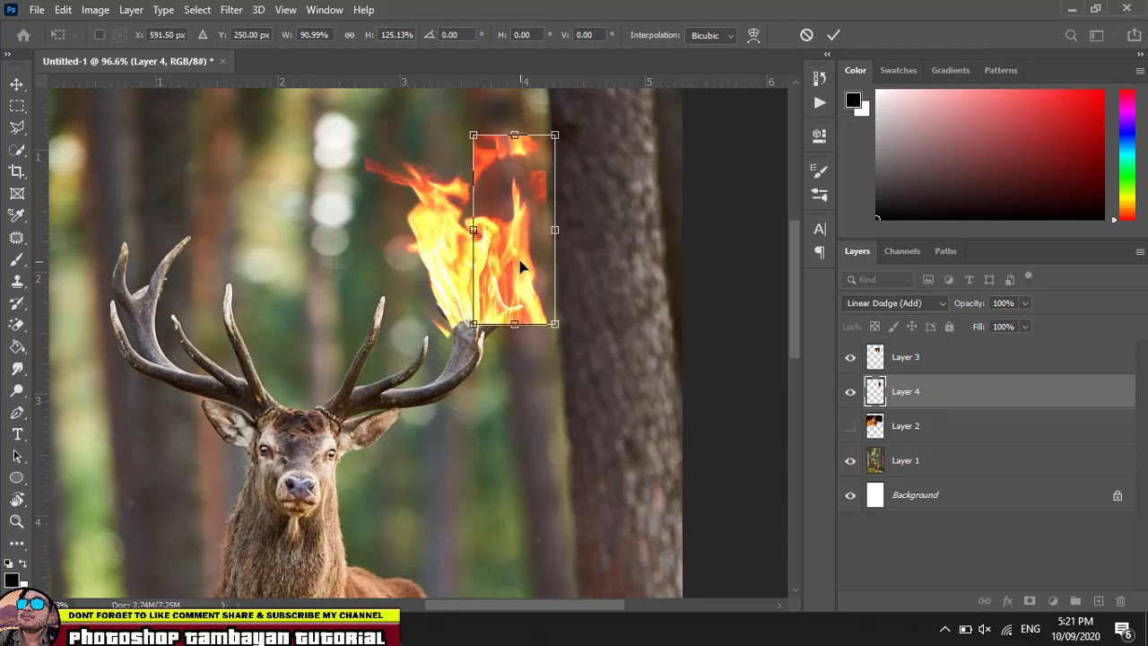
left_click(62, 10)
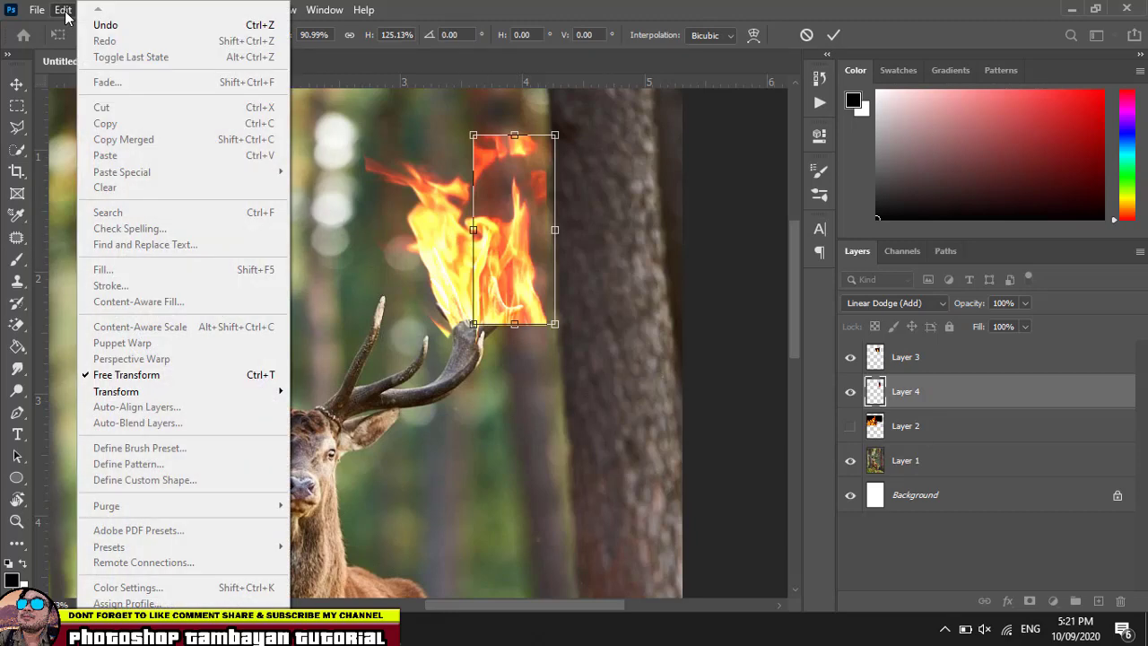
mouse_move(116, 391)
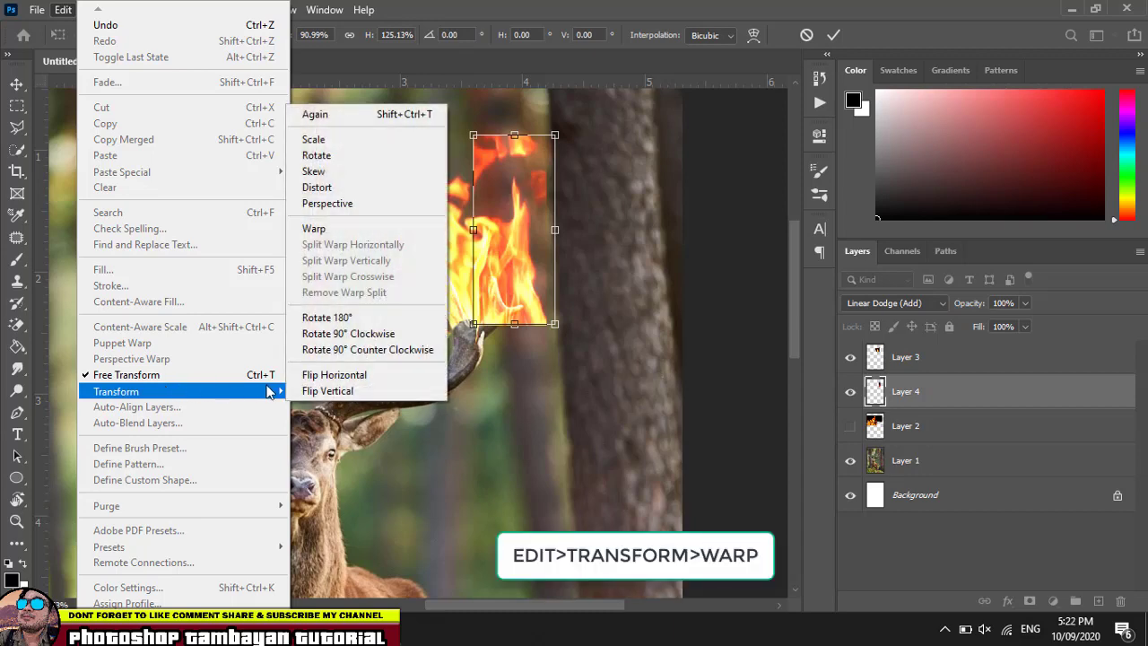
Warp the Layer 4 flame strip, curving its lower edge around the right antler.
left_click(314, 229)
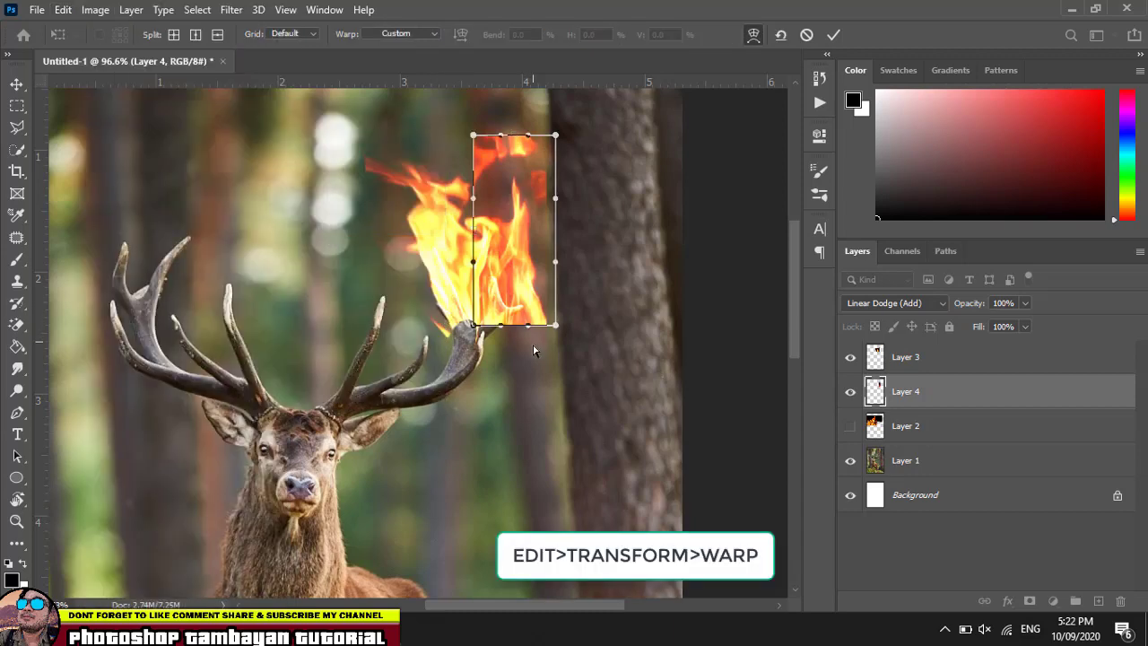
scroll(588, 327, "up", 3)
scroll(556, 334, "up", 2)
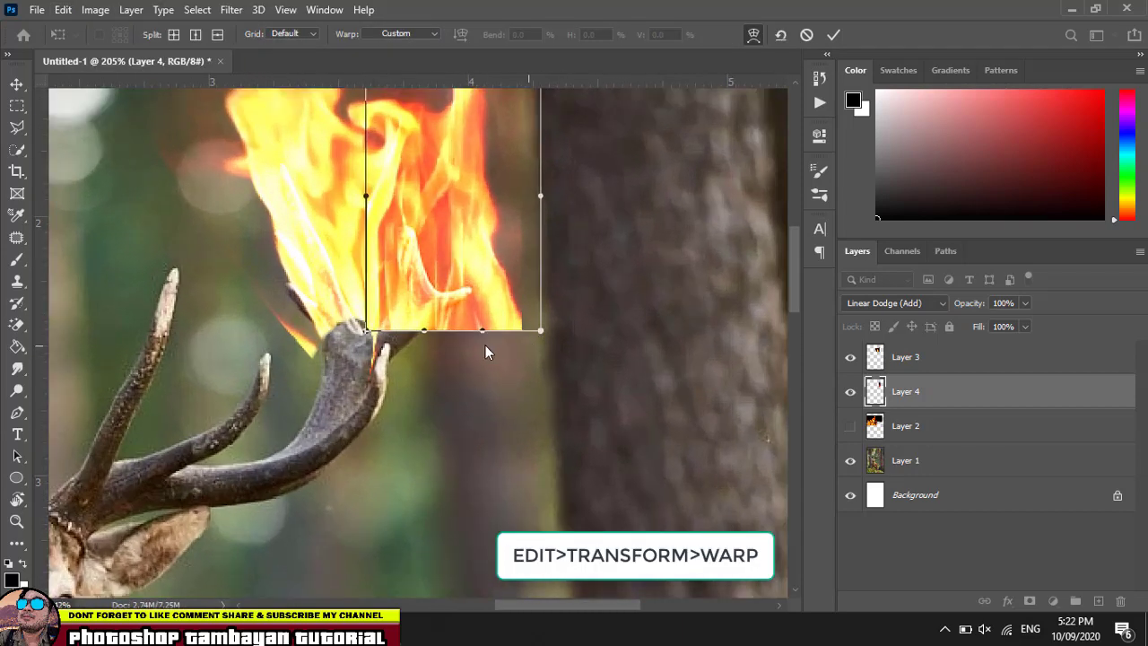
left_click_drag(422, 329, 351, 416)
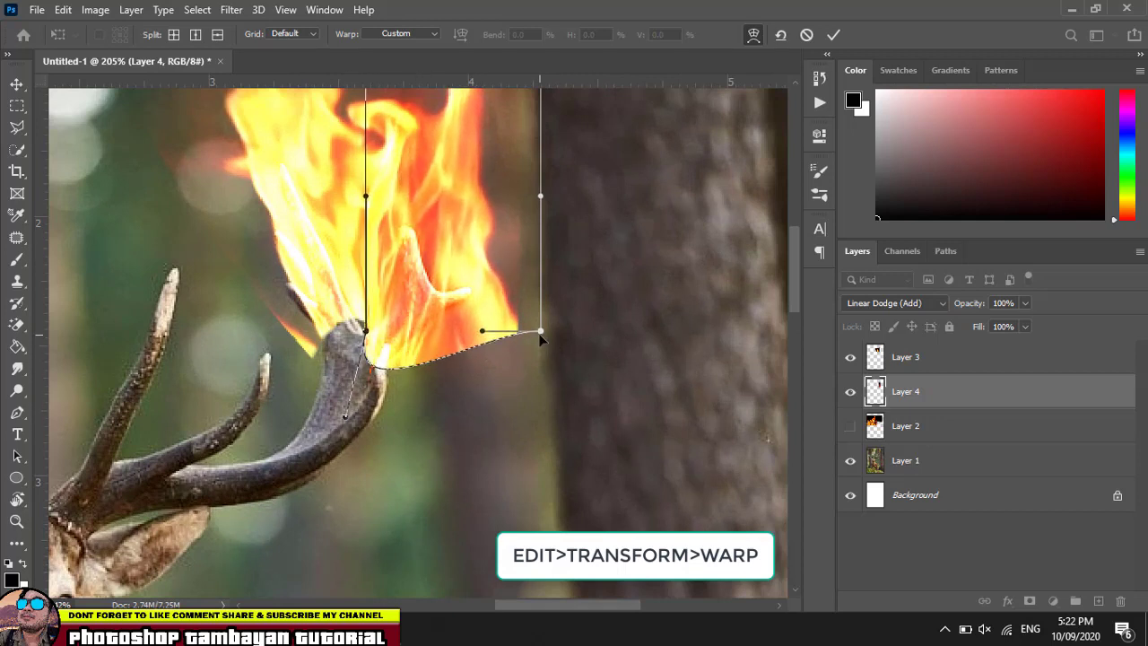
mouse_move(541, 334)
left_mouse_down()
mouse_move(484, 363)
mouse_move(465, 296)
left_mouse_up()
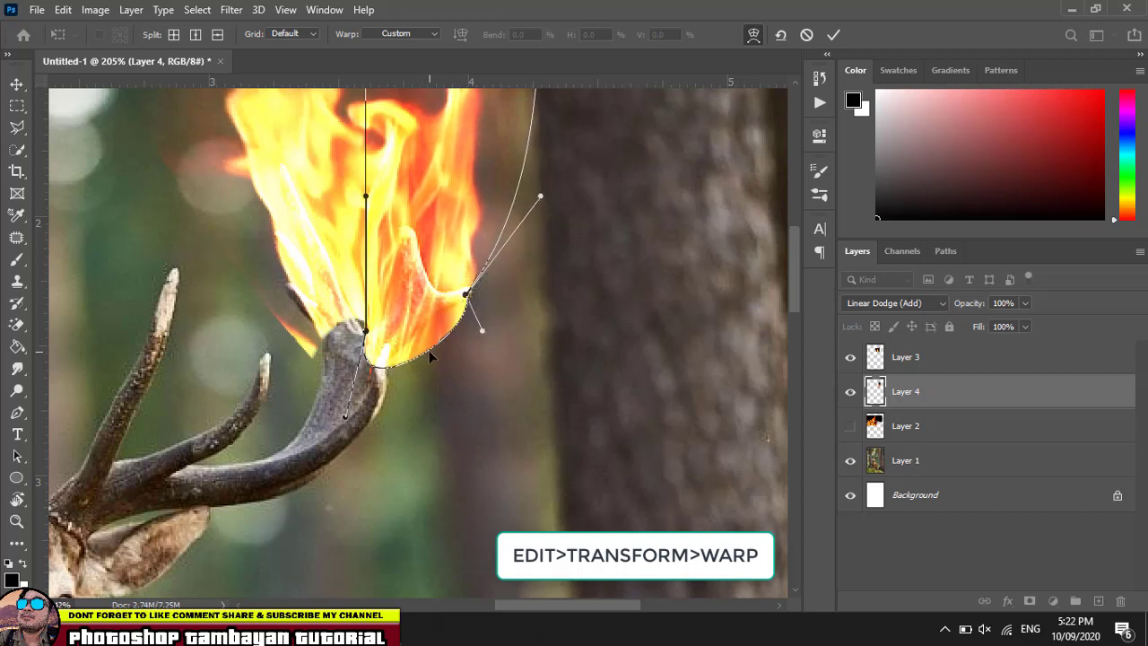
left_click_drag(484, 332, 453, 316)
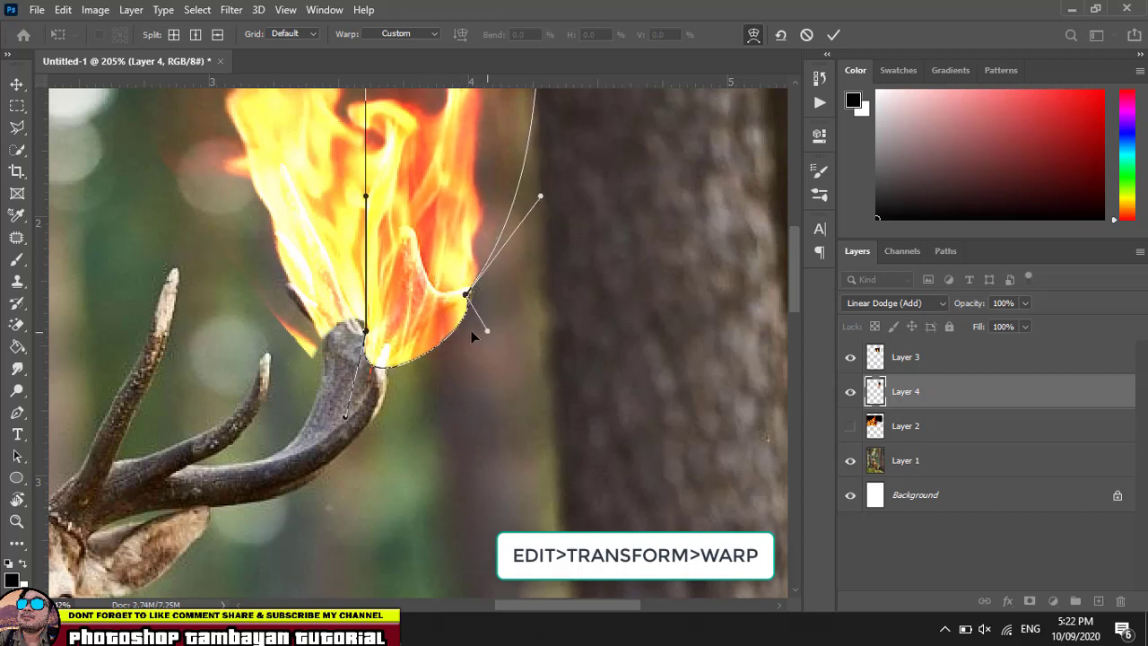
Flare the flame strip's top edge upward and outward, apply the warp, and reselect Layer 4.
scroll(453, 323, "up", 1)
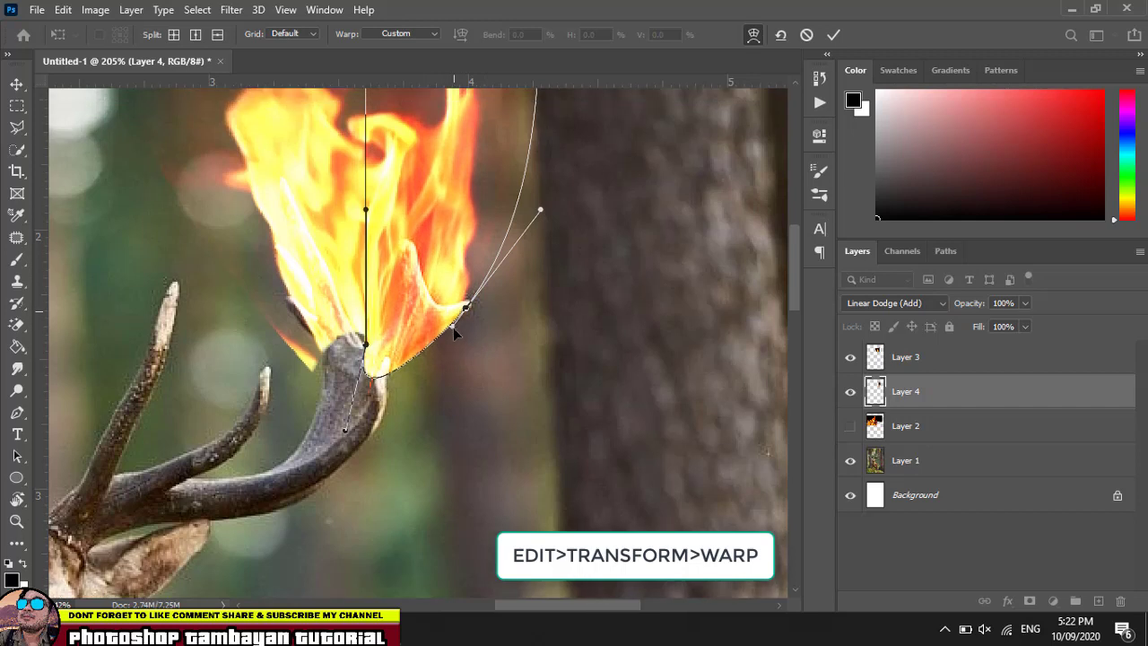
scroll(451, 328, "up", 2)
scroll(451, 332, "up", 2)
scroll(453, 332, "up", 1)
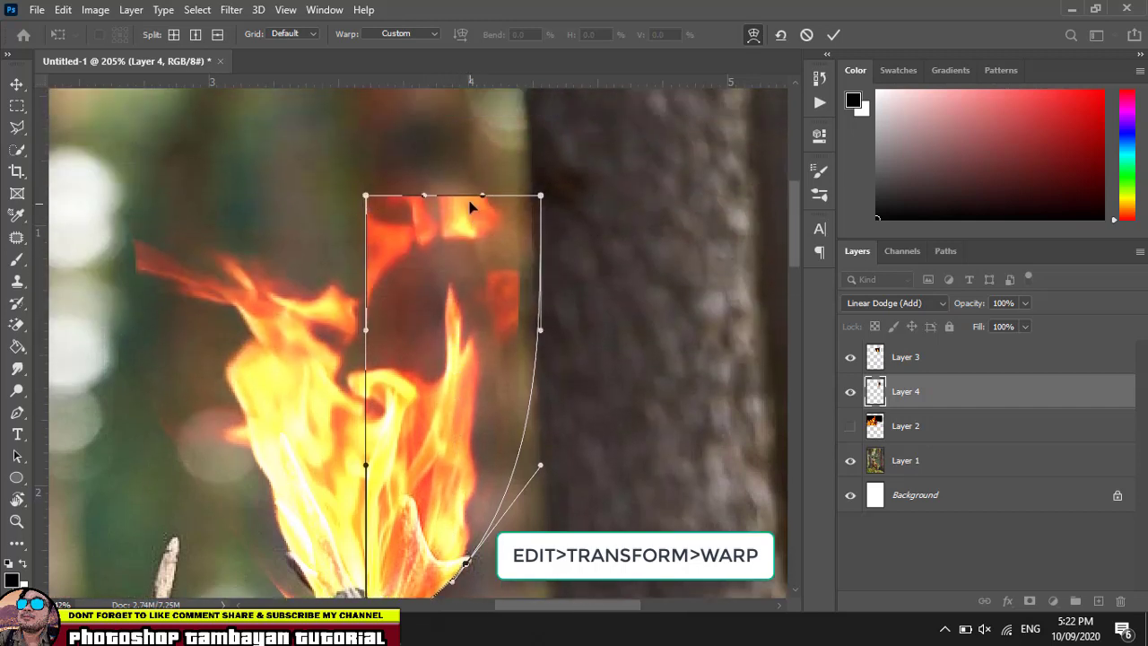
left_click_drag(480, 196, 474, 95)
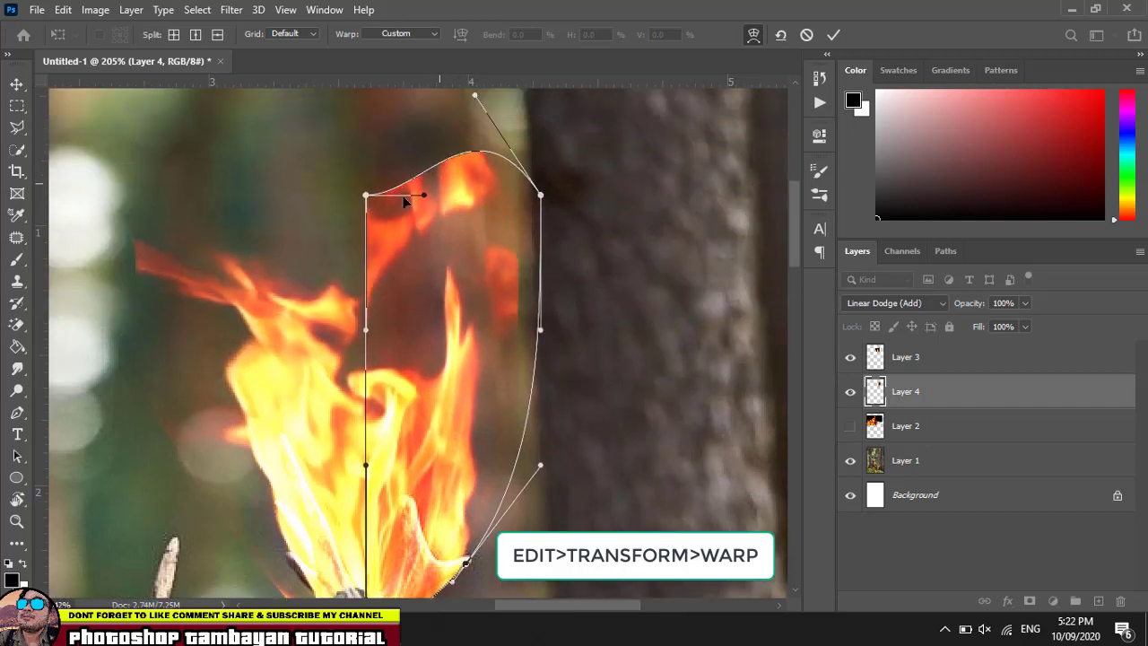
left_click_drag(365, 196, 350, 132)
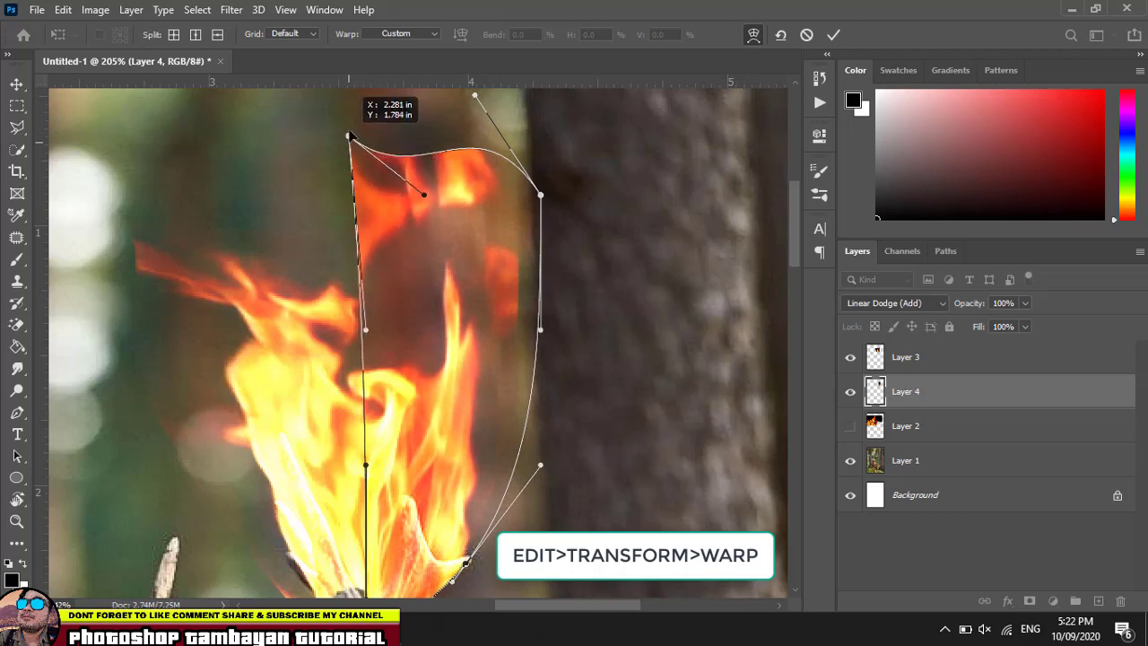
left_click_drag(541, 196, 575, 118)
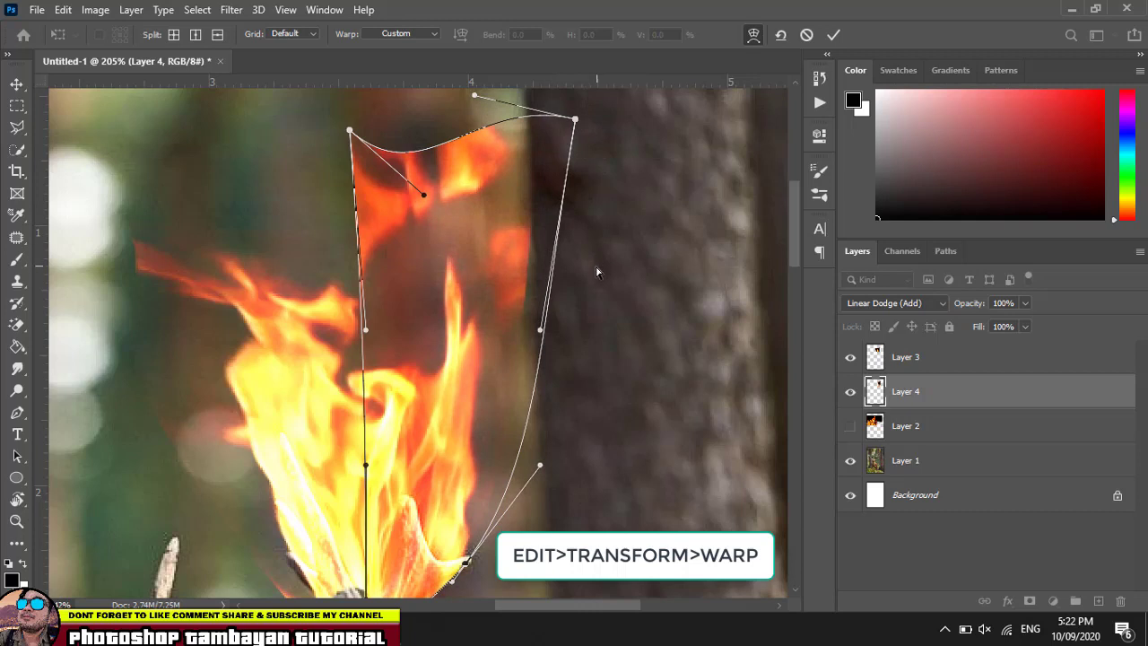
key("Return")
left_click(639, 232)
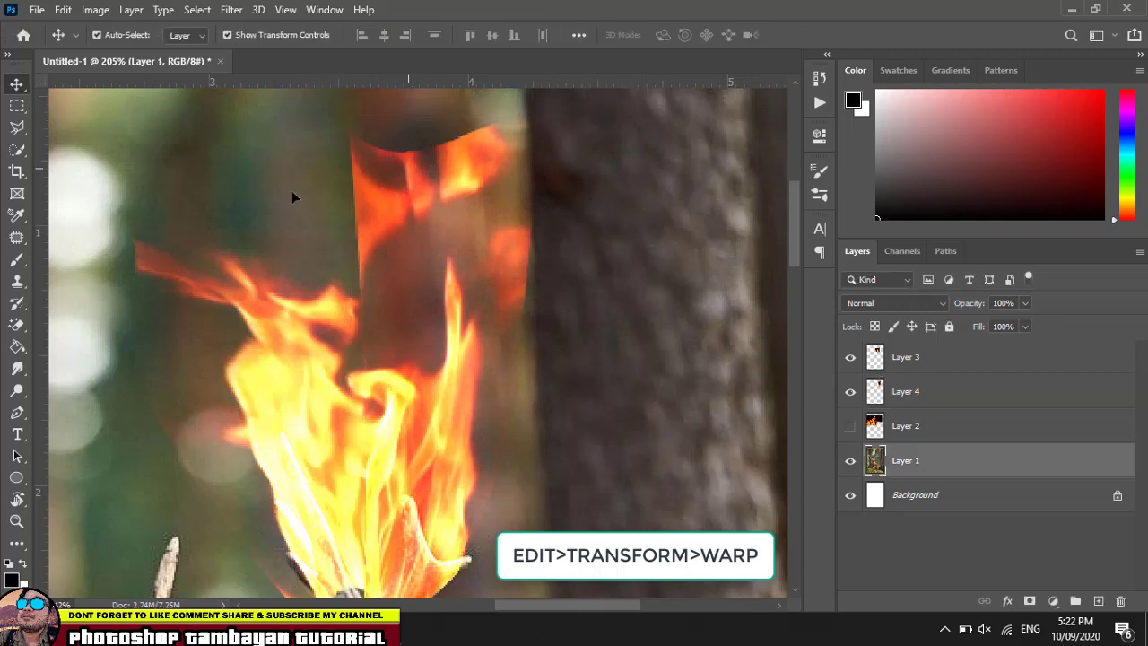
left_click(401, 201)
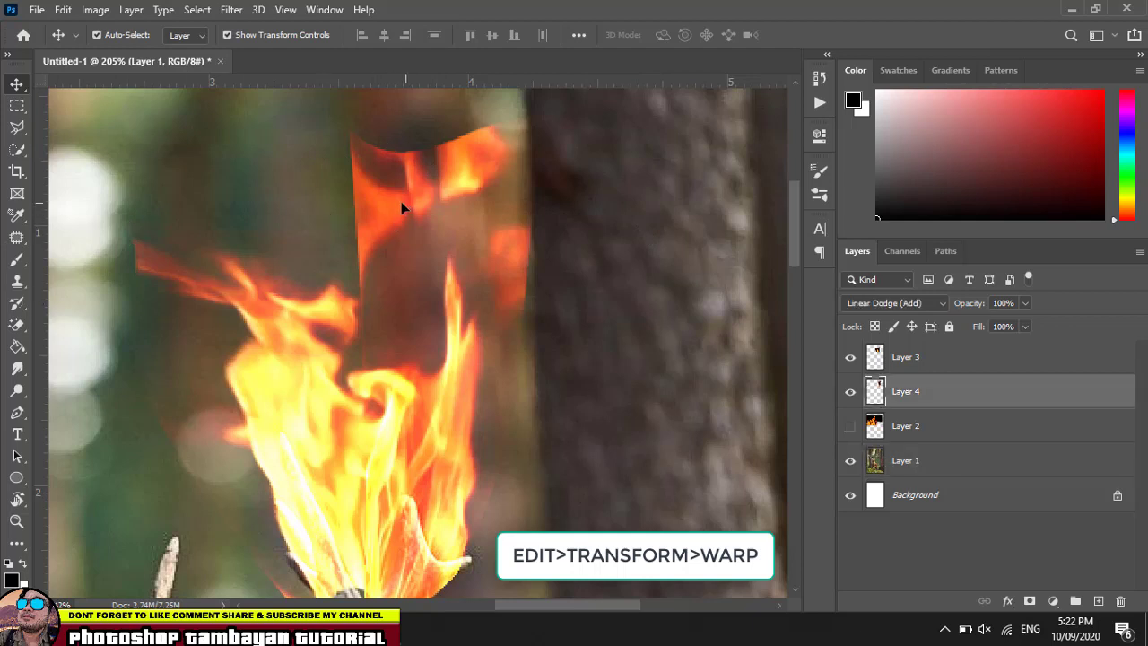
left_click(29, 327)
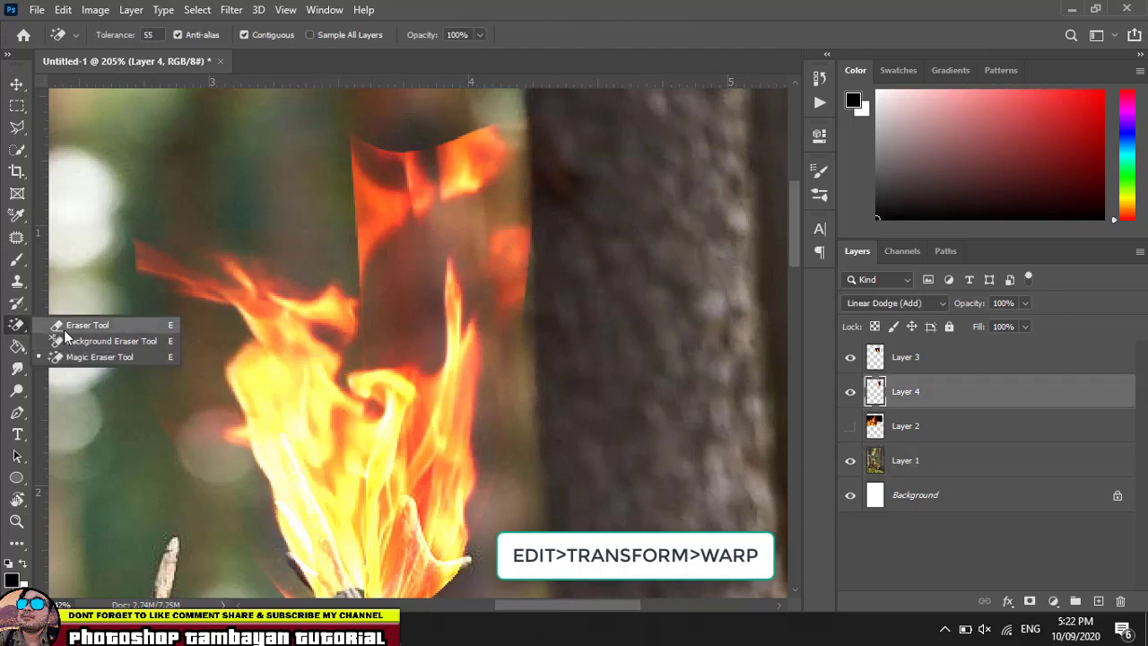
Erase the flame layer's top-left corner and top edge, then make the eraser brush fully soft.
left_click(86, 325)
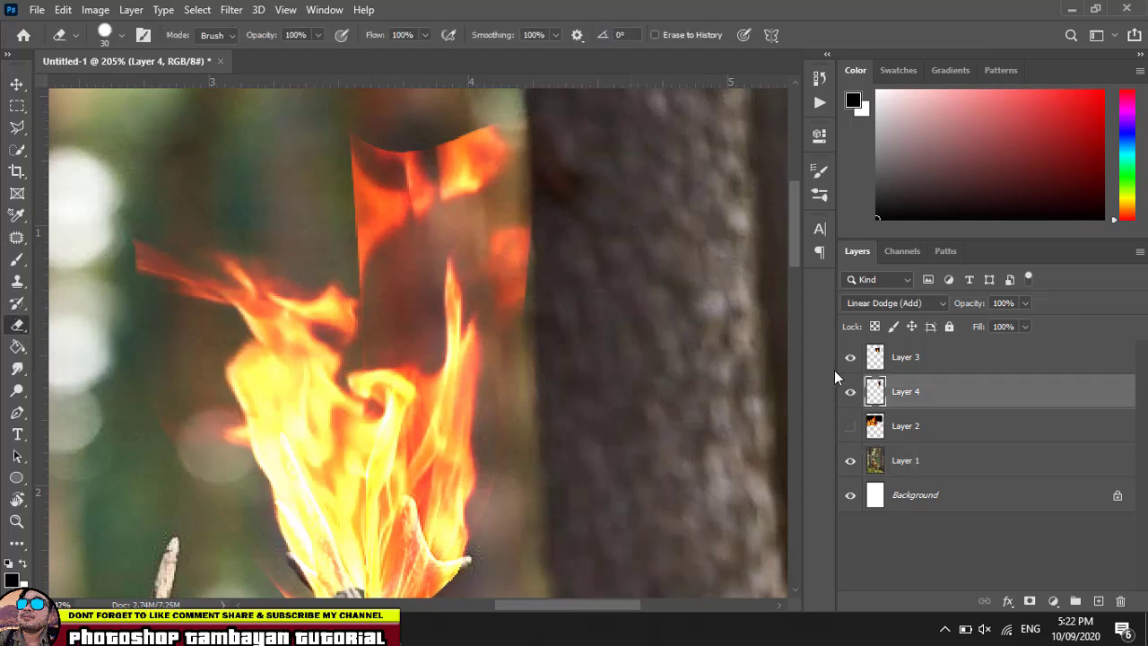
left_click_drag(353, 153, 359, 171)
left_click(415, 167)
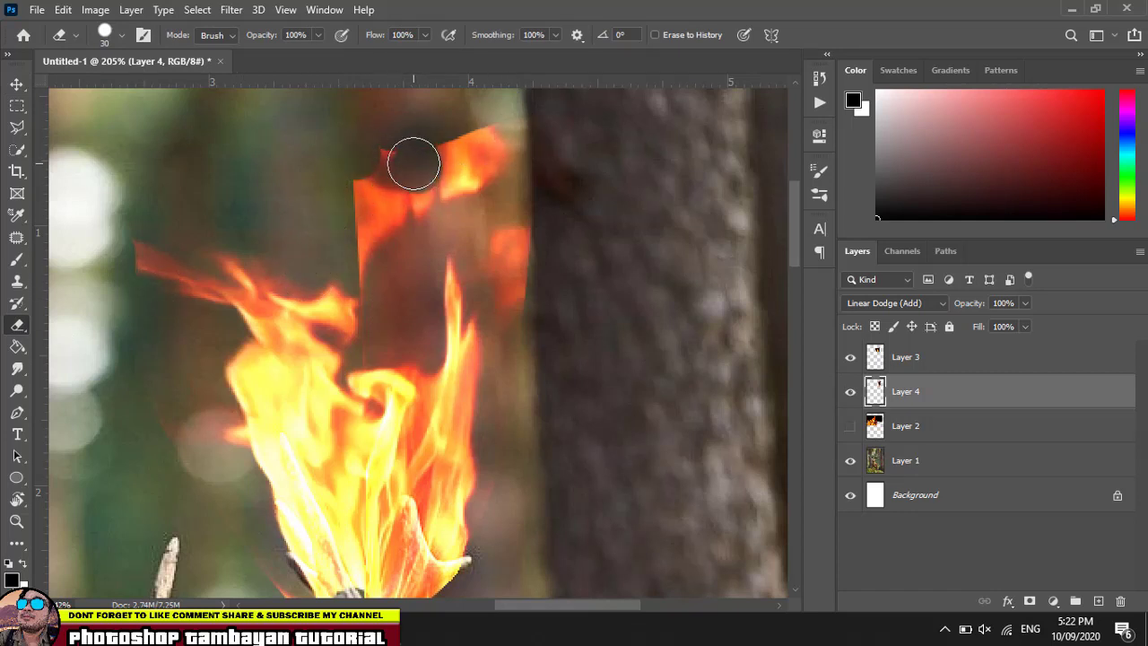
left_click(123, 36)
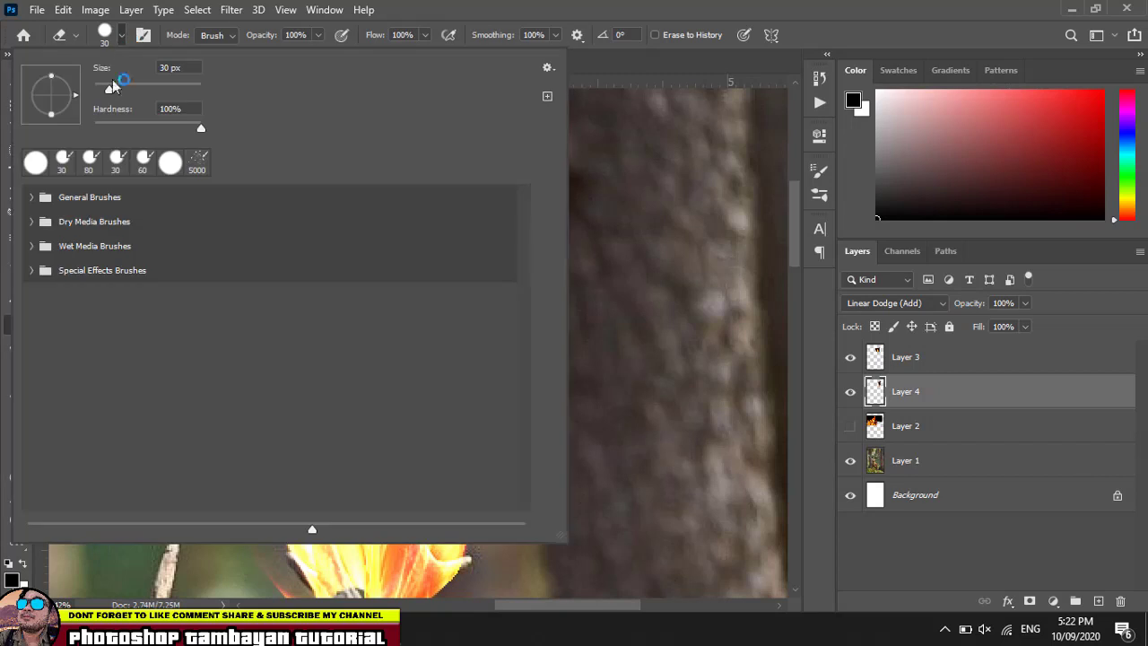
left_click_drag(183, 133, 101, 131)
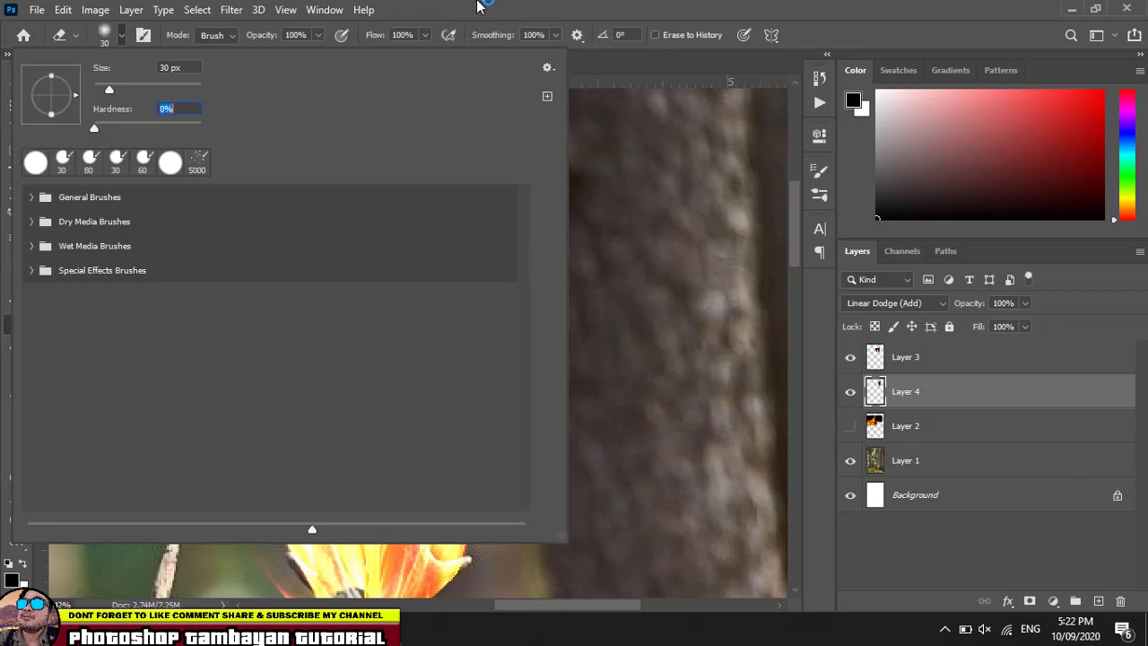
key("Return")
Erase the flame patch's top-right strip and soften its upper edges on Layer 4.
left_click_drag(446, 146, 498, 129)
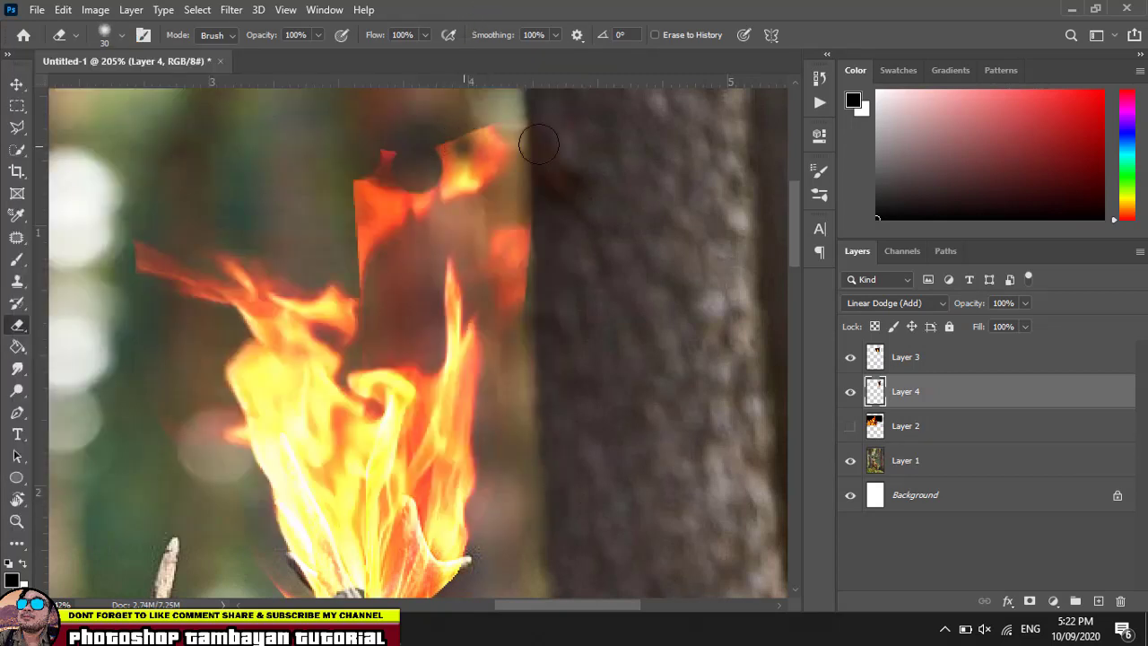
left_click(359, 182, "shift")
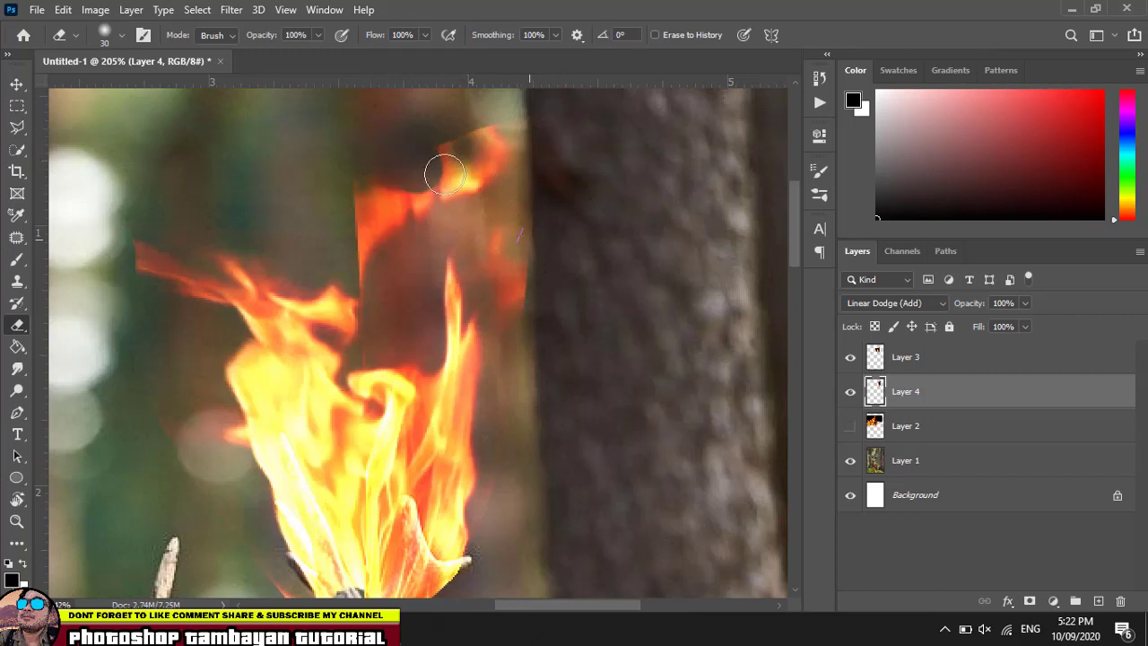
mouse_move(441, 144)
left_mouse_down()
mouse_move(474, 141)
mouse_move(433, 166)
left_mouse_up()
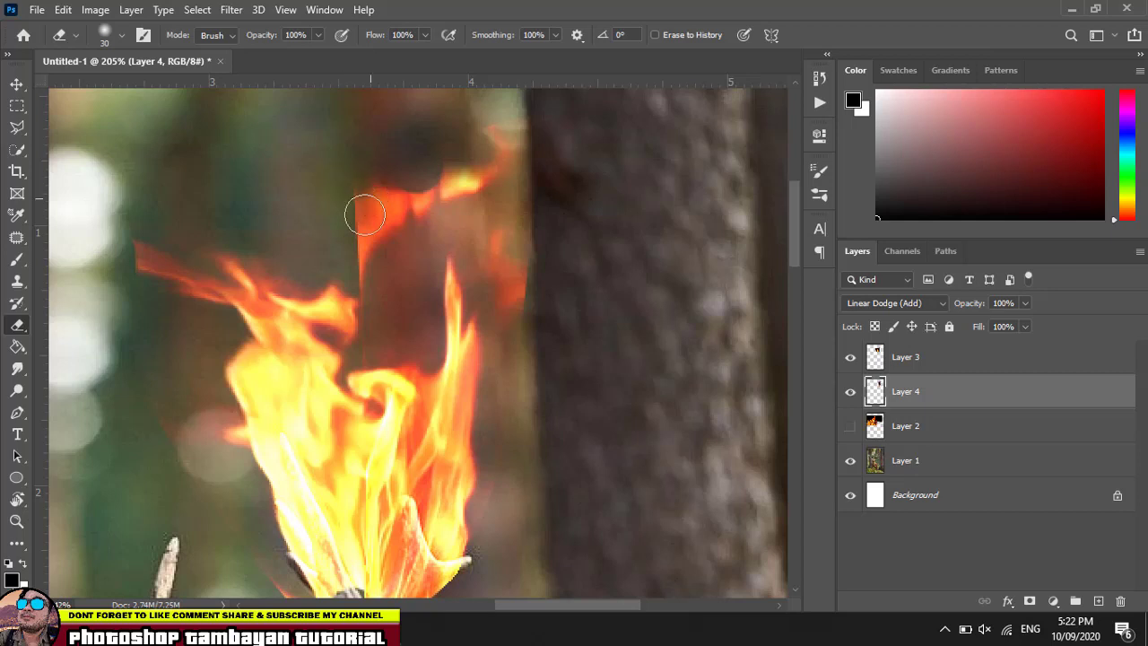
mouse_move(376, 208)
left_mouse_down()
mouse_move(410, 218)
mouse_move(454, 205)
mouse_move(490, 159)
mouse_move(376, 205)
mouse_move(359, 177)
mouse_move(356, 213)
mouse_move(379, 194)
mouse_move(367, 230)
mouse_move(376, 267)
mouse_move(369, 256)
mouse_move(415, 185)
mouse_move(434, 203)
mouse_move(456, 161)
mouse_move(367, 104)
left_mouse_up()
Set the eraser mode to Brush and erase stray glow near the trunk and on Layer 3.
left_click(230, 38)
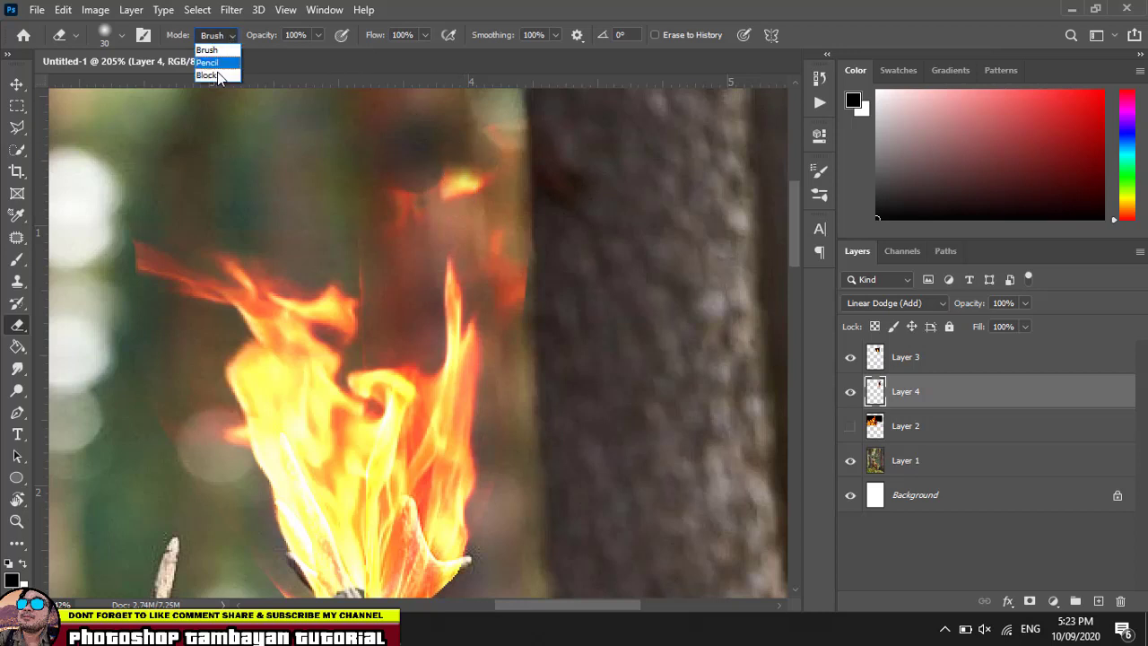
left_click(215, 77)
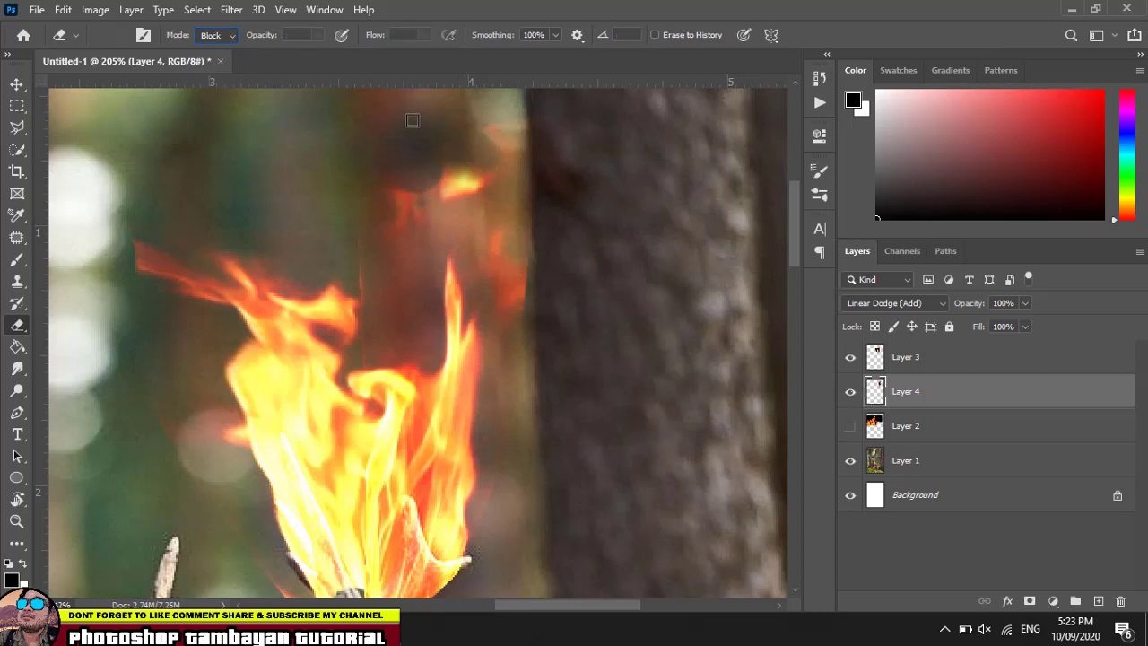
left_click(229, 37)
left_click(220, 45)
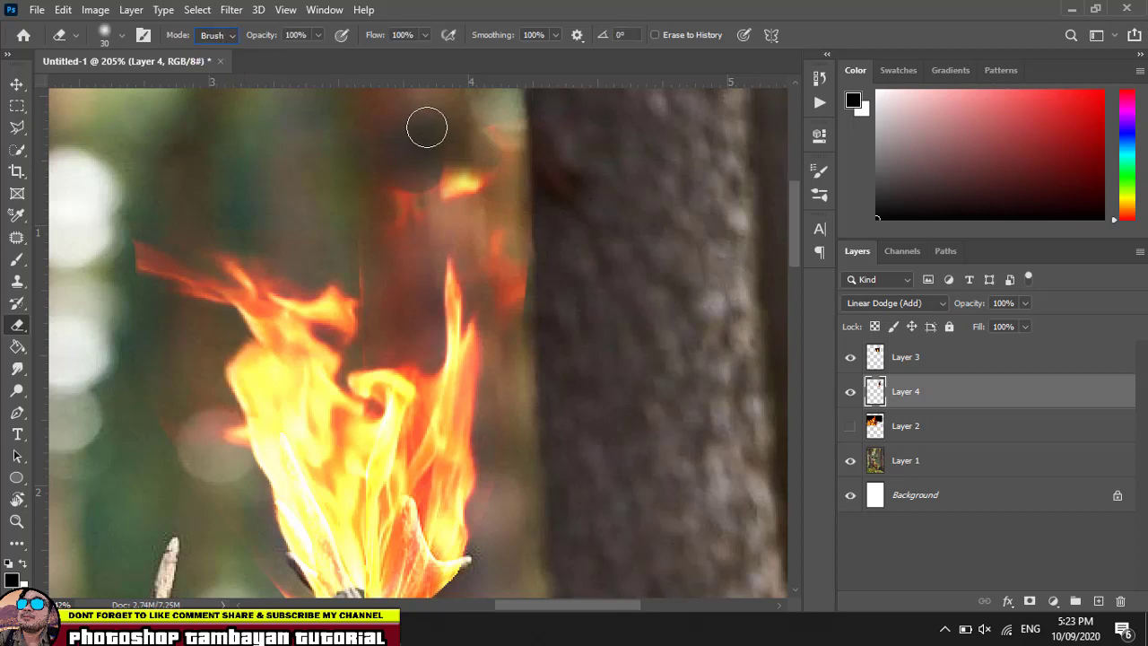
mouse_move(455, 164)
left_mouse_down()
mouse_move(342, 183)
mouse_move(508, 169)
mouse_move(526, 326)
mouse_move(507, 161)
mouse_move(454, 185)
mouse_move(476, 183)
mouse_move(436, 183)
left_mouse_up()
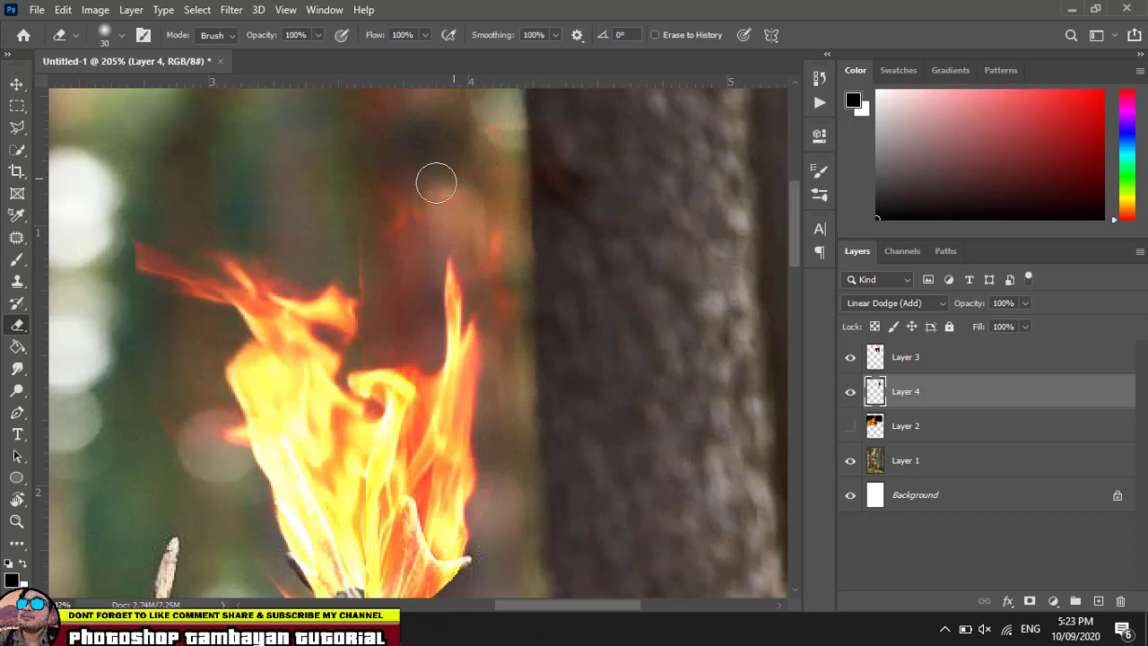
left_click(875, 358)
mouse_move(200, 249)
left_mouse_down()
mouse_move(134, 248)
mouse_move(136, 277)
mouse_move(159, 269)
mouse_move(141, 251)
mouse_move(167, 271)
mouse_move(185, 315)
mouse_move(156, 221)
mouse_move(197, 306)
left_mouse_up()
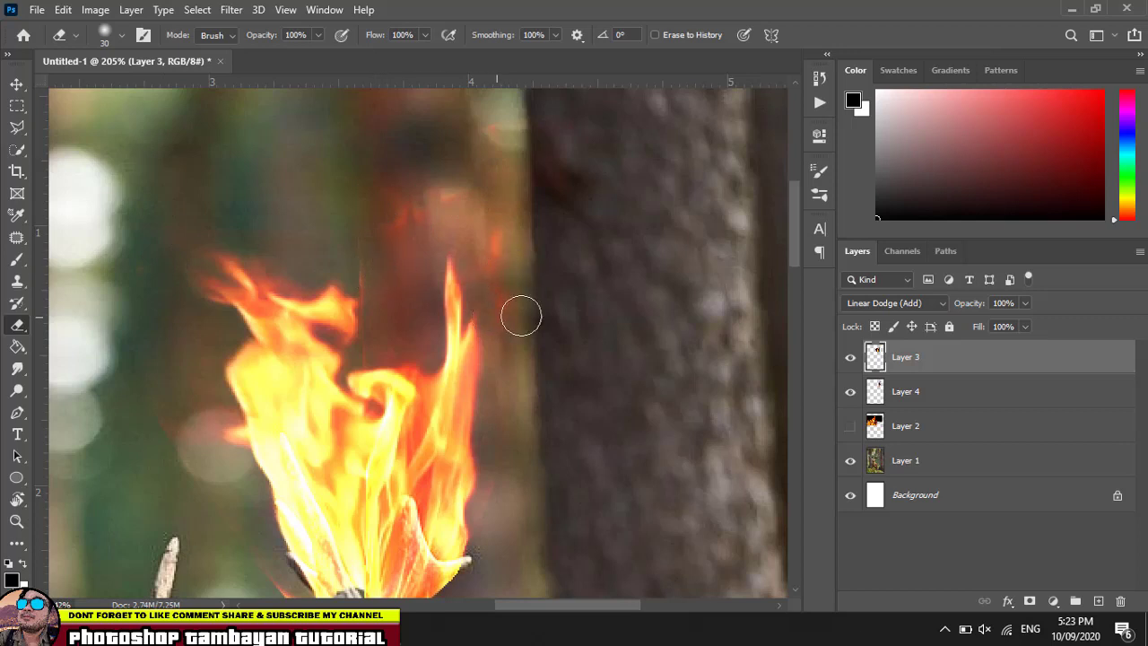
left_click(877, 394)
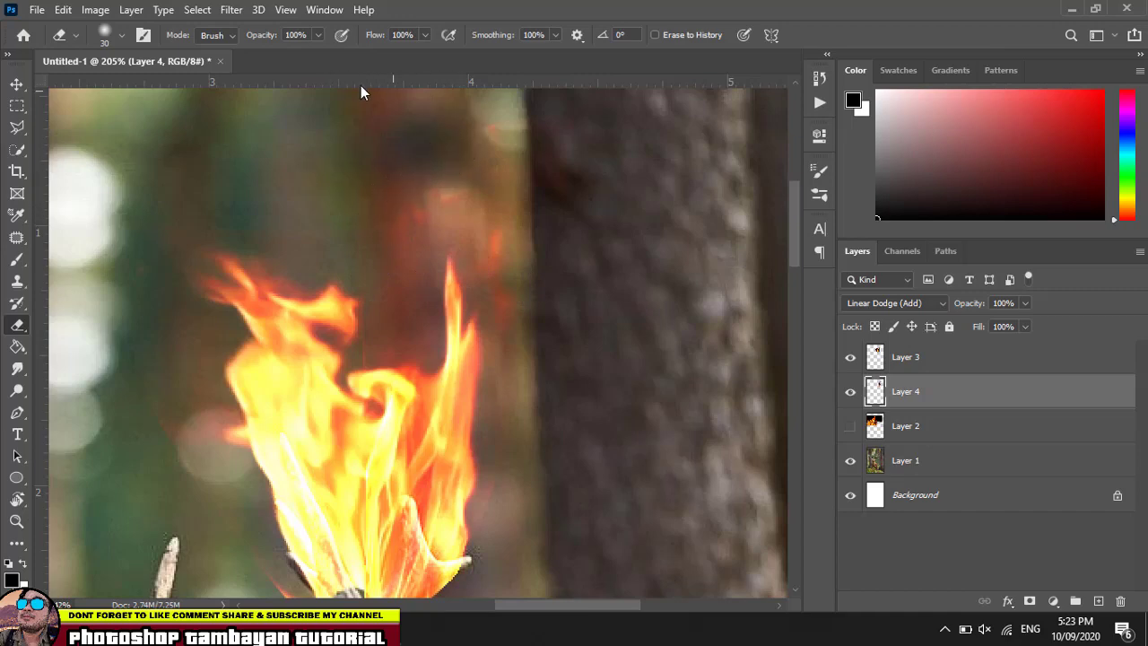
Zoom out and select the deer photo on Layer 1 with the Move tool.
scroll(204, 171, "down", 2)
scroll(207, 176, "down", 2)
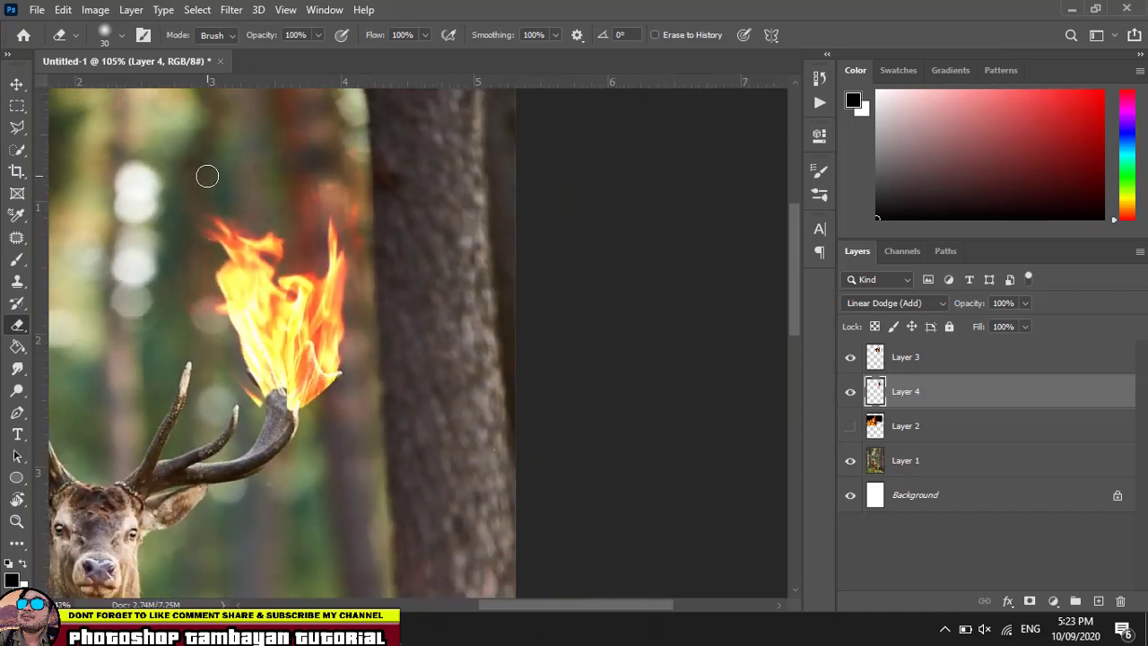
scroll(207, 176, "down", 2)
scroll(207, 176, "down", 1)
scroll(207, 176, "down", 1)
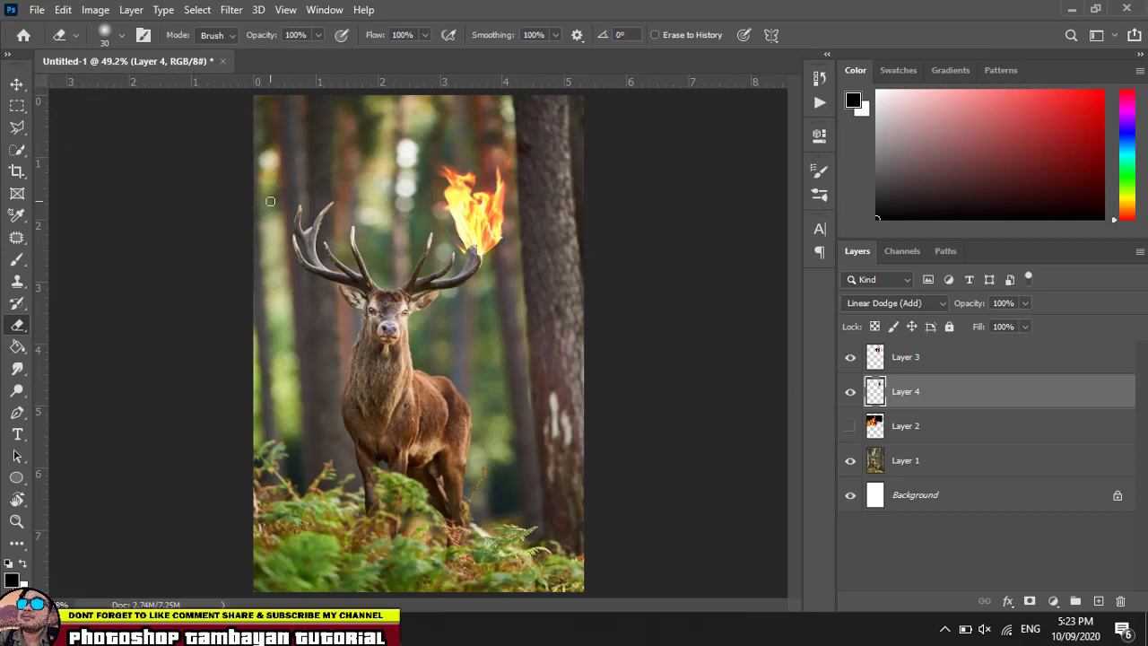
scroll(269, 205, "up", 1)
scroll(269, 205, "up", 1)
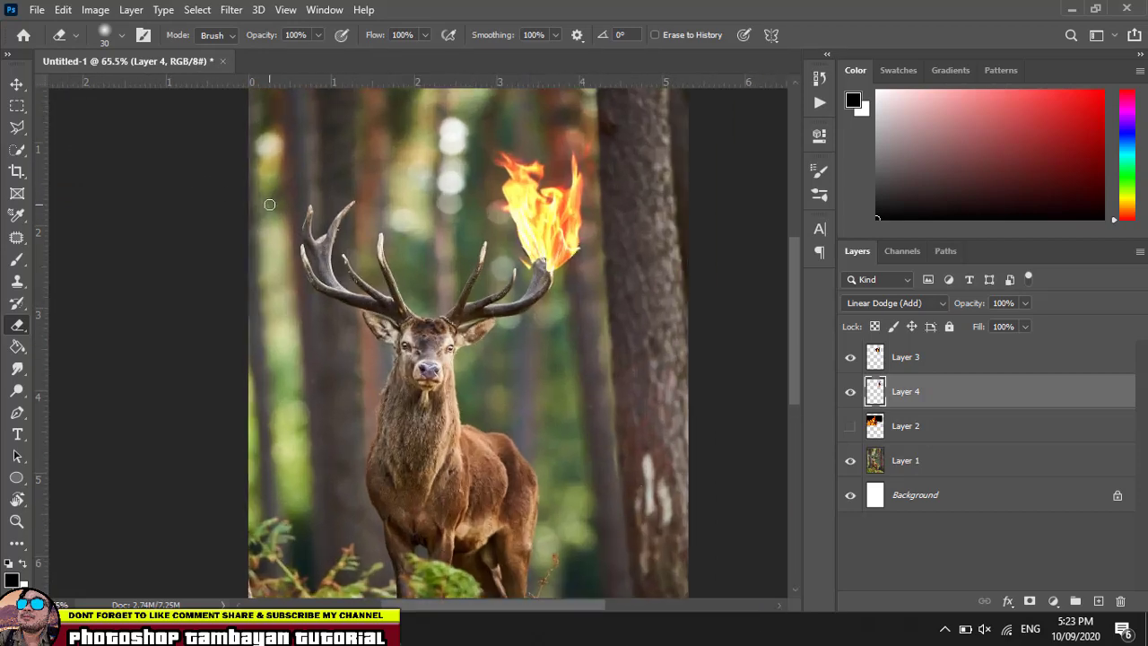
scroll(269, 205, "up", 1)
scroll(269, 204, "up", 1)
scroll(269, 206, "up", 2)
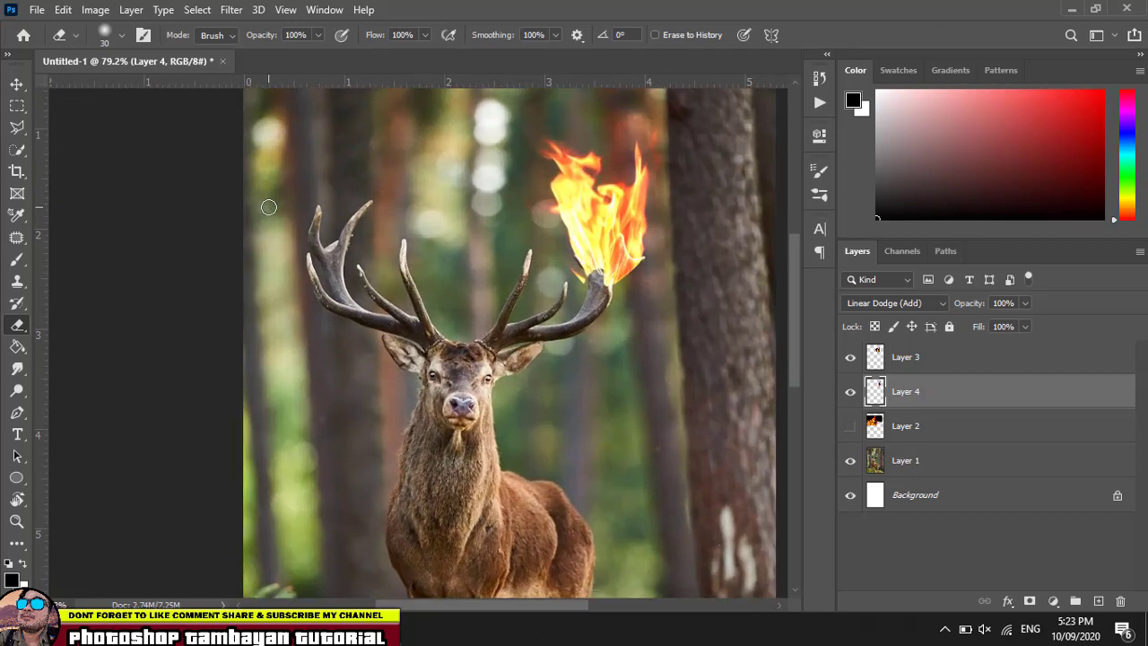
scroll(268, 207, "up", 1)
scroll(268, 207, "up", 1)
scroll(268, 207, "up", 1)
scroll(268, 207, "down", 2)
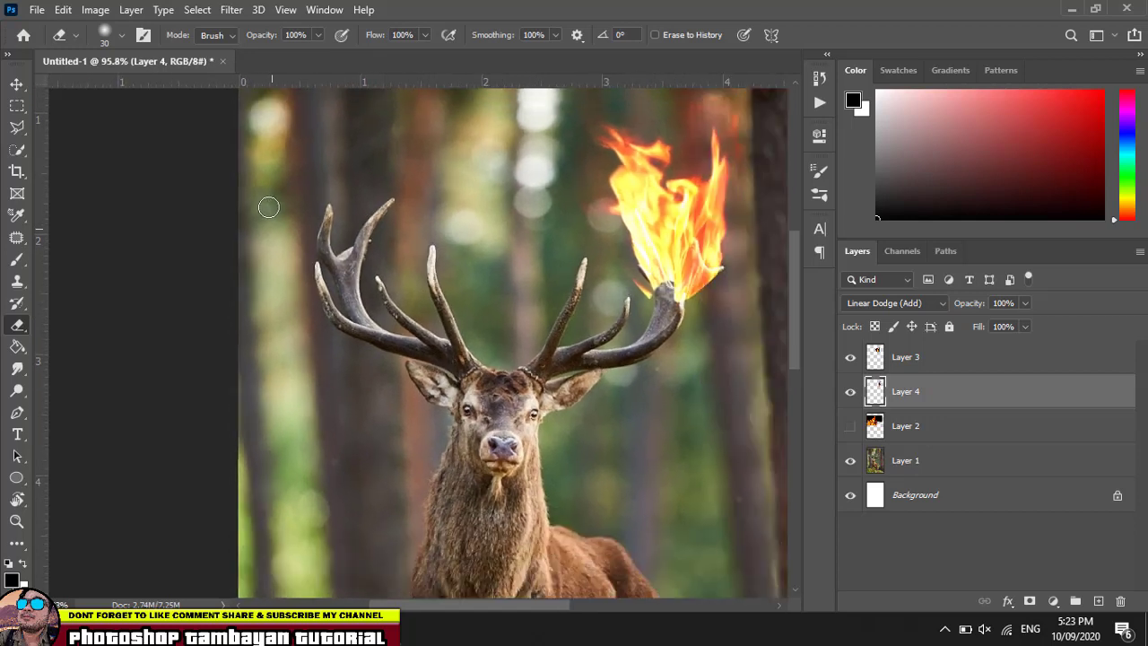
scroll(268, 207, "up", 1)
left_click(17, 85)
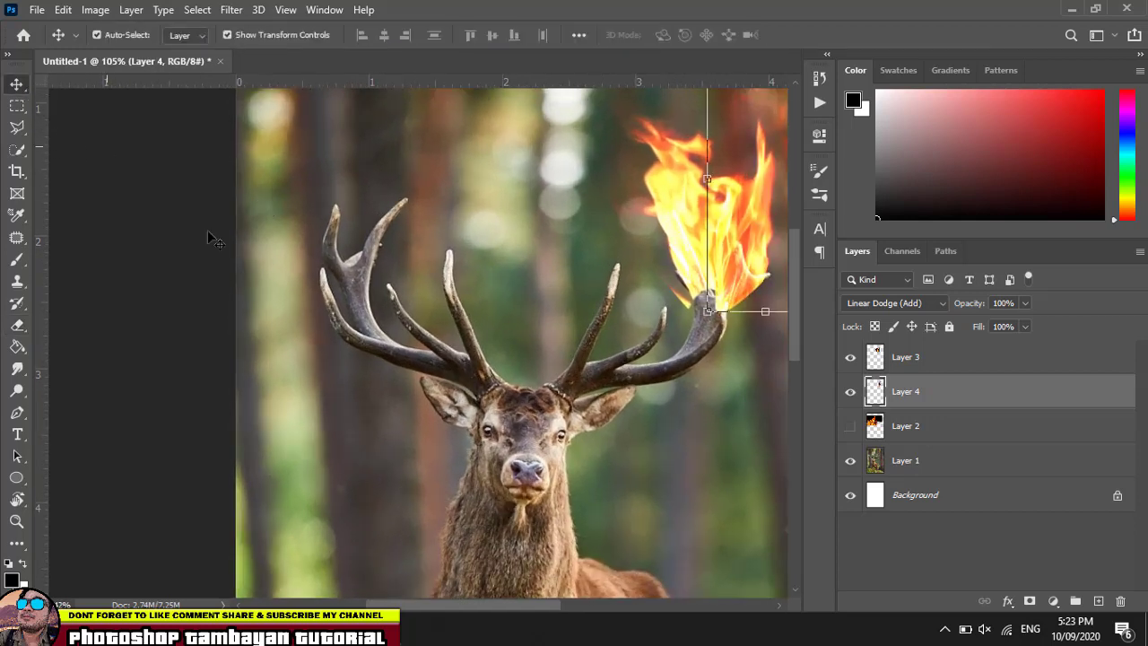
left_click(448, 296)
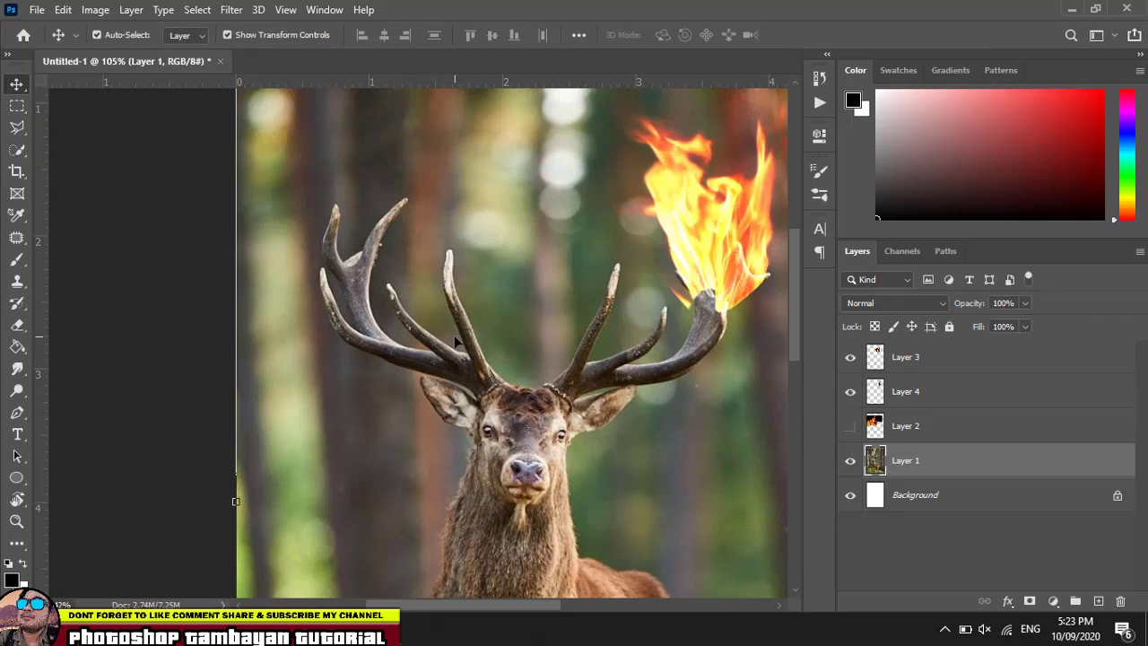
Show Layer 2's large flame image and drag it down over the antlers.
left_click(846, 429)
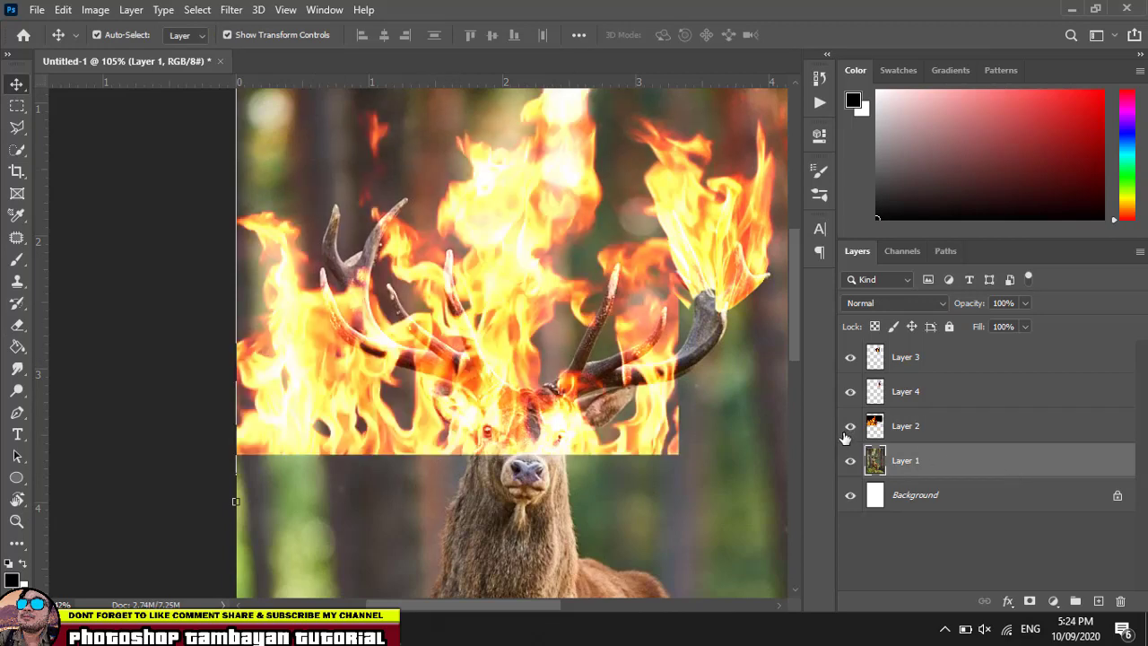
mouse_move(520, 308)
left_mouse_down()
mouse_move(523, 378)
mouse_move(415, 285)
mouse_move(645, 273)
mouse_move(658, 248)
mouse_move(473, 328)
mouse_move(501, 269)
mouse_move(476, 315)
mouse_move(454, 295)
left_mouse_up()
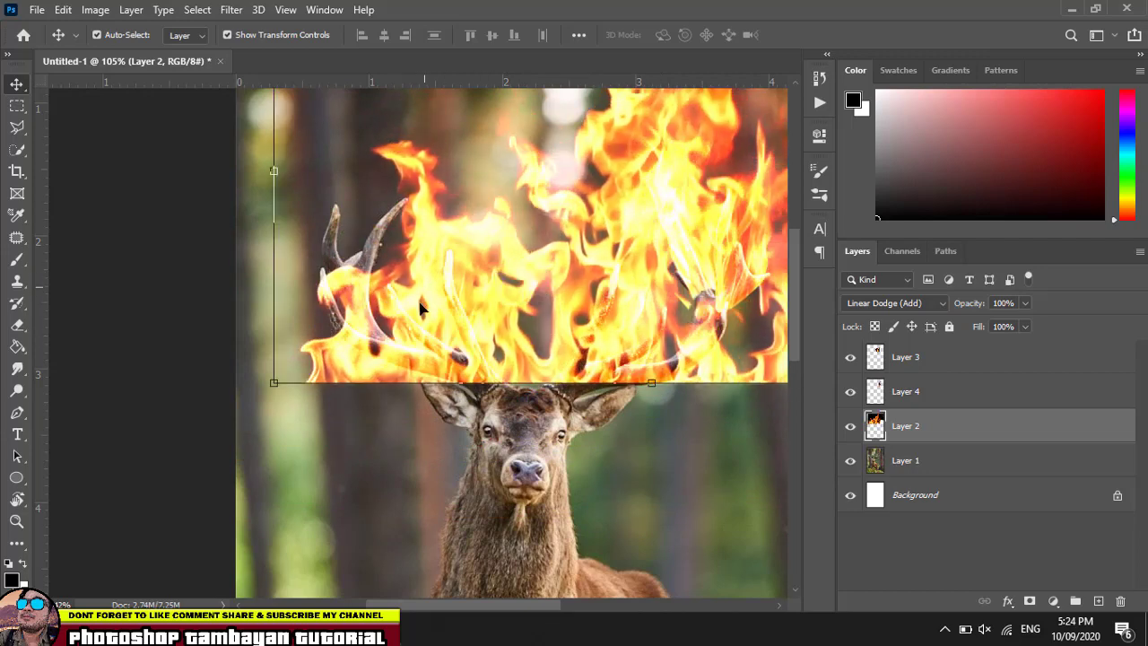
left_click(17, 106)
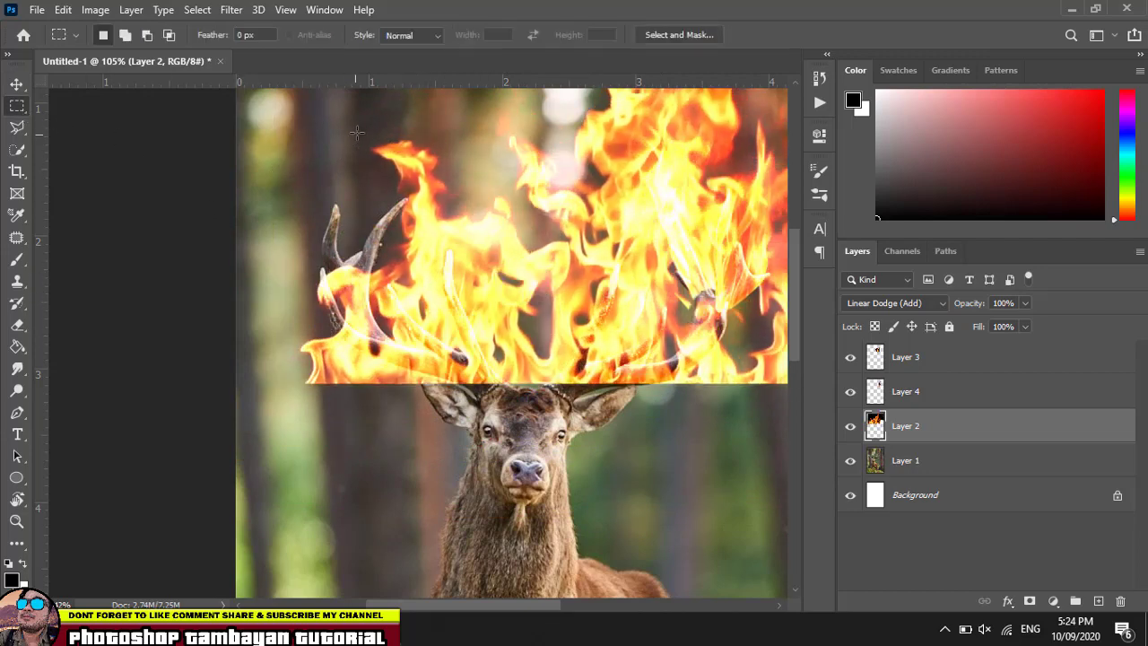
Copy a rectangle of flames over the left antler to a new layer and hide Layer 2.
mouse_move(357, 133)
left_mouse_down()
mouse_move(526, 269)
mouse_move(544, 316)
mouse_move(538, 395)
left_mouse_up()
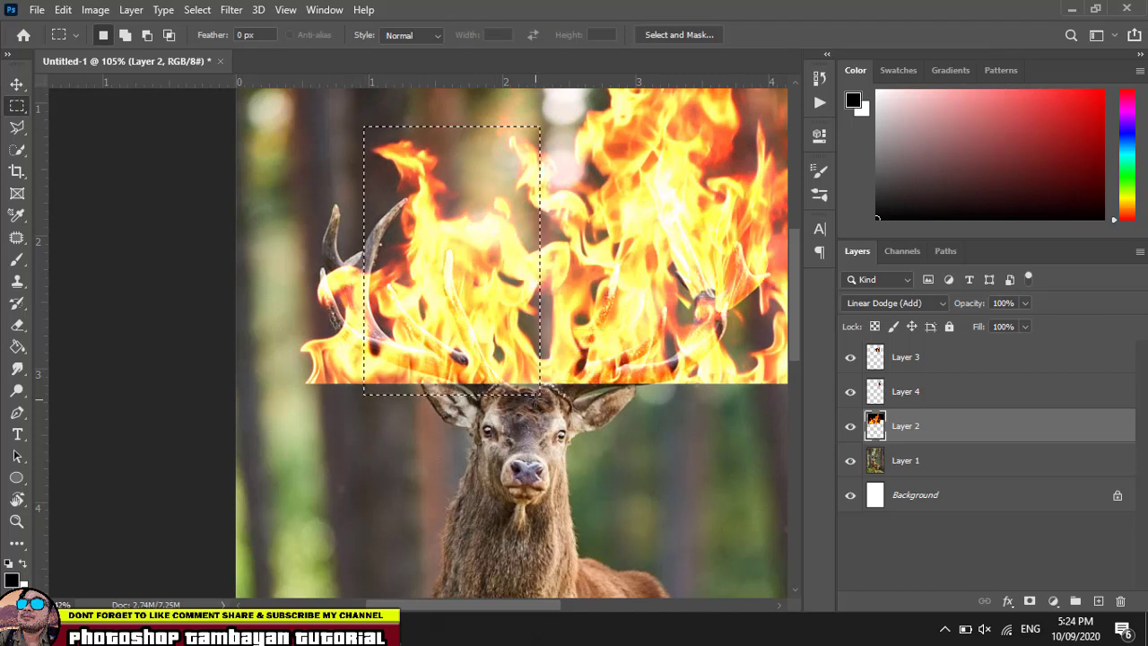
key("ctrl+j")
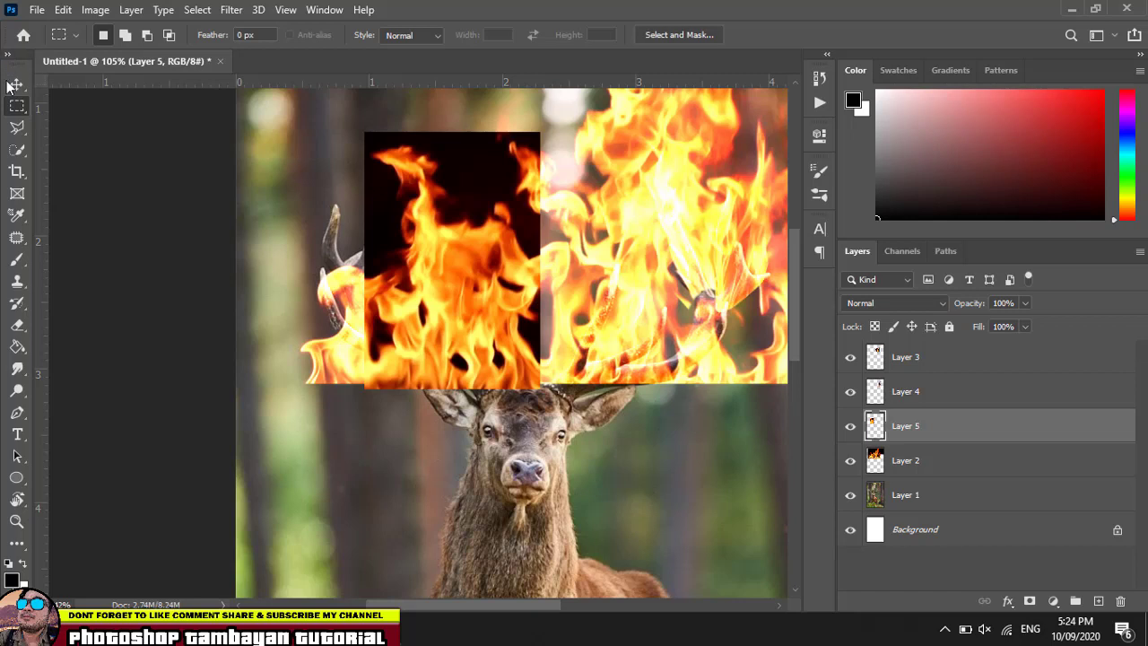
left_click(15, 84)
left_click(856, 459)
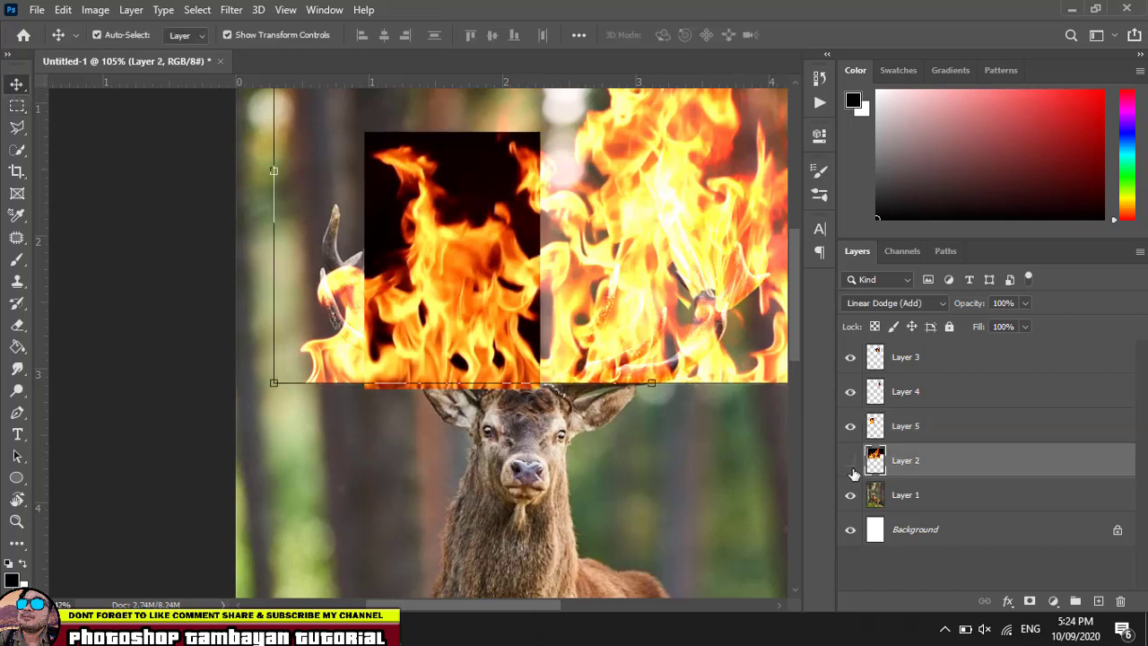
left_click(850, 459)
Set Layer 5 to Linear Dodge (Add) and move it onto the left antler.
left_click(516, 242)
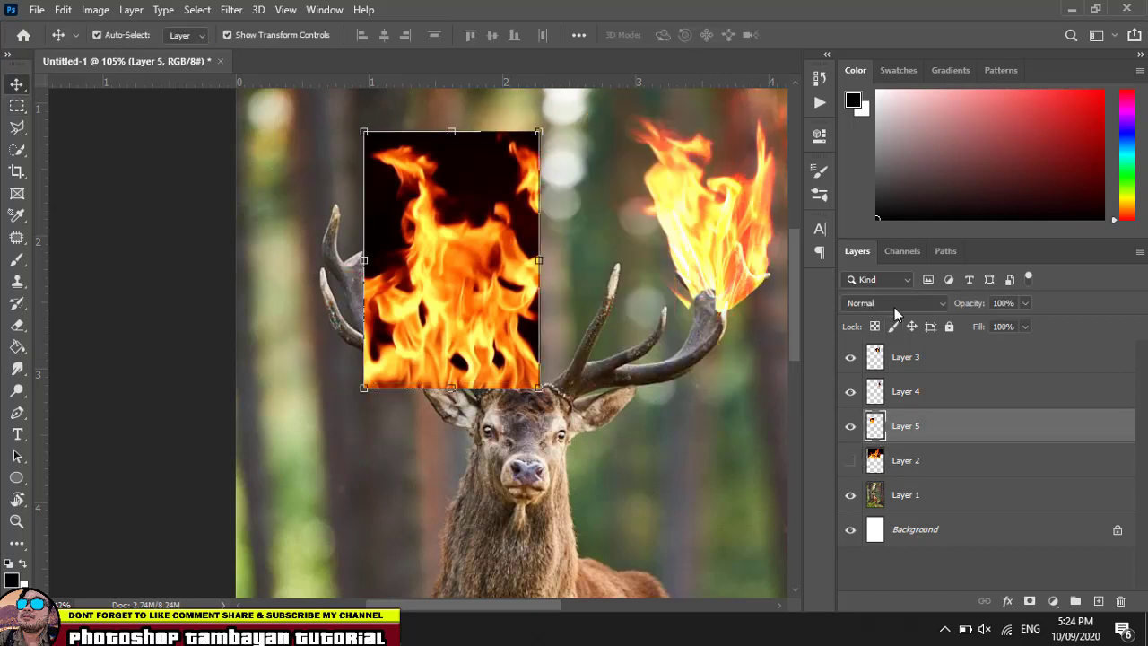
left_click(895, 305)
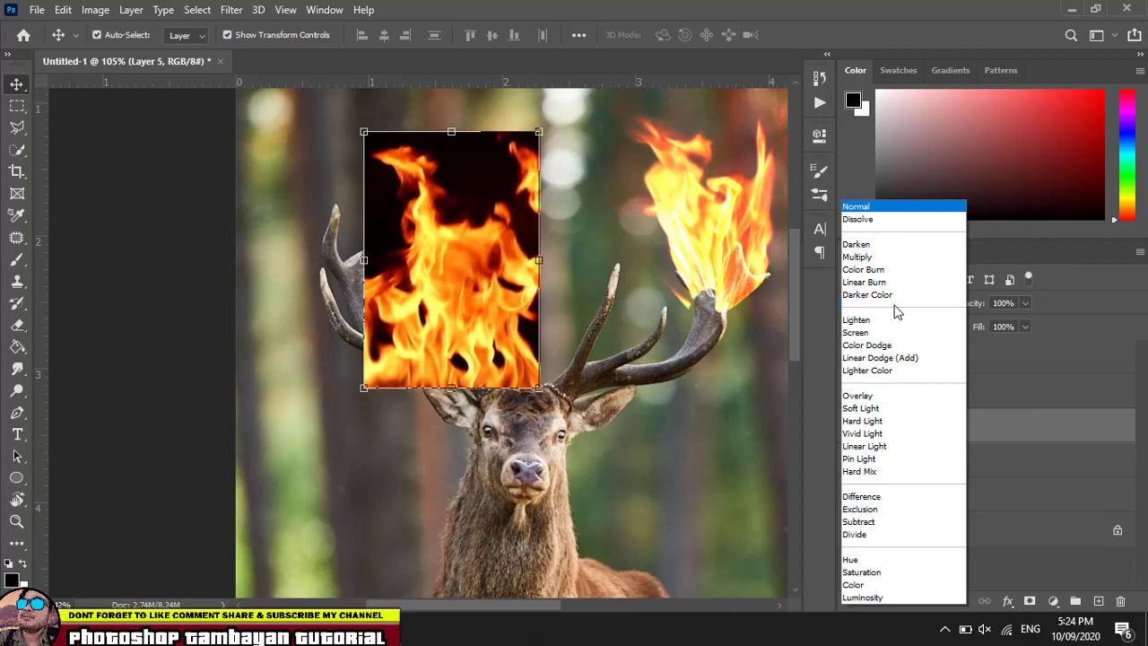
left_click(897, 358)
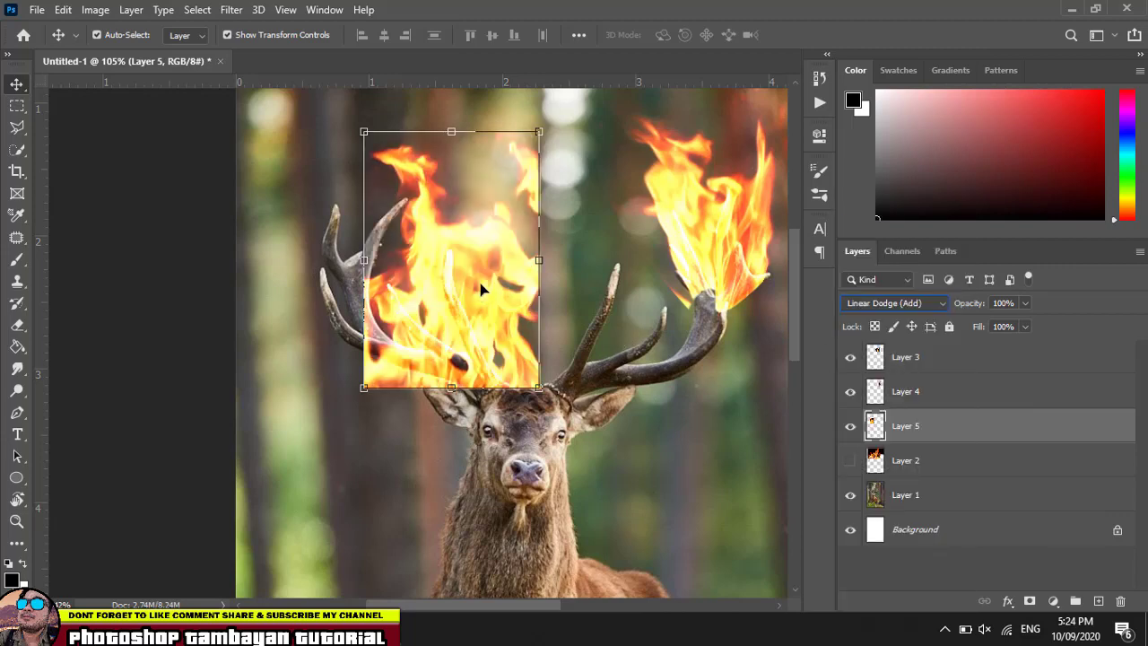
mouse_move(480, 289)
left_mouse_down()
mouse_move(449, 253)
mouse_move(429, 252)
left_mouse_up()
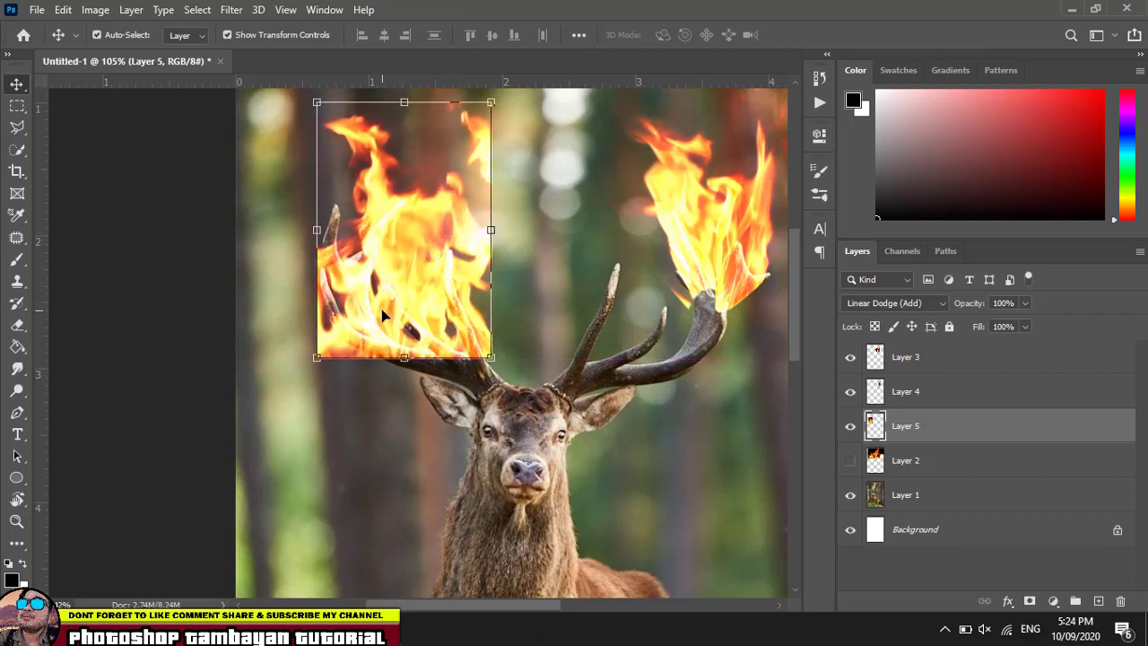
scroll(382, 312, "up", 1)
scroll(382, 311, "up", 1)
scroll(381, 311, "up", 1)
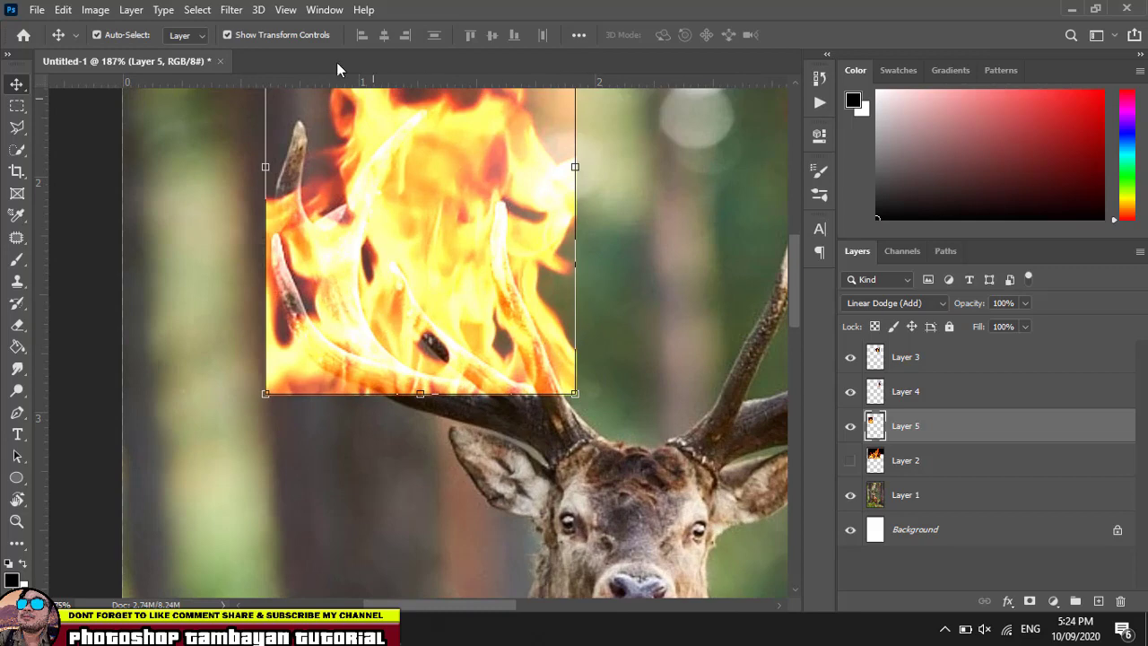
left_click(63, 10)
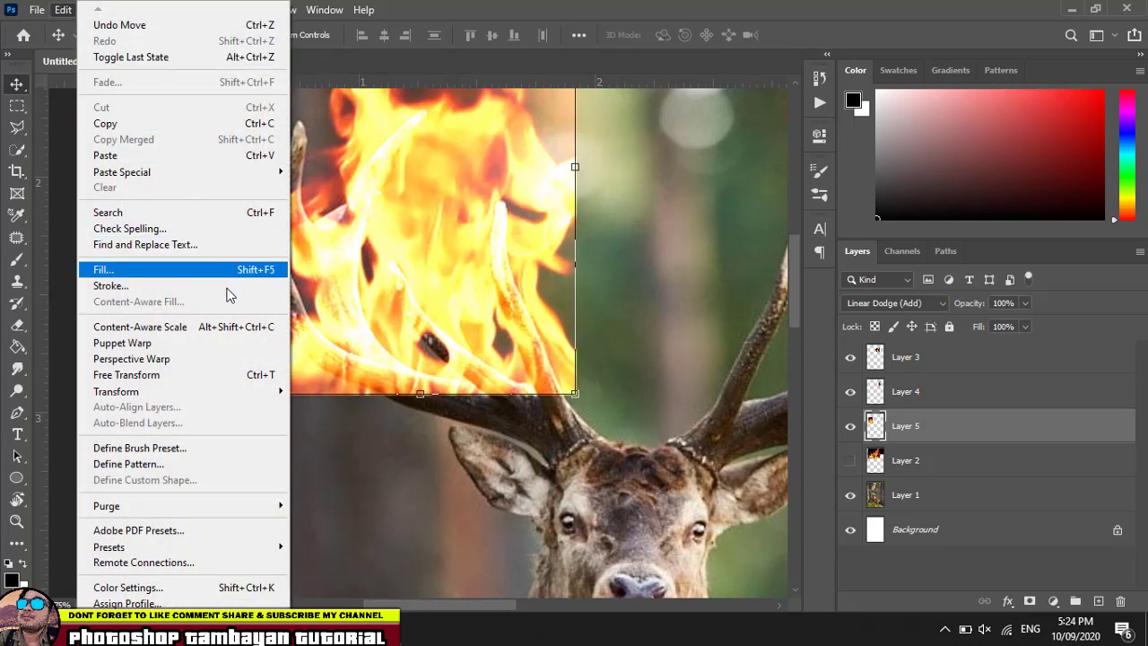
mouse_move(116, 391)
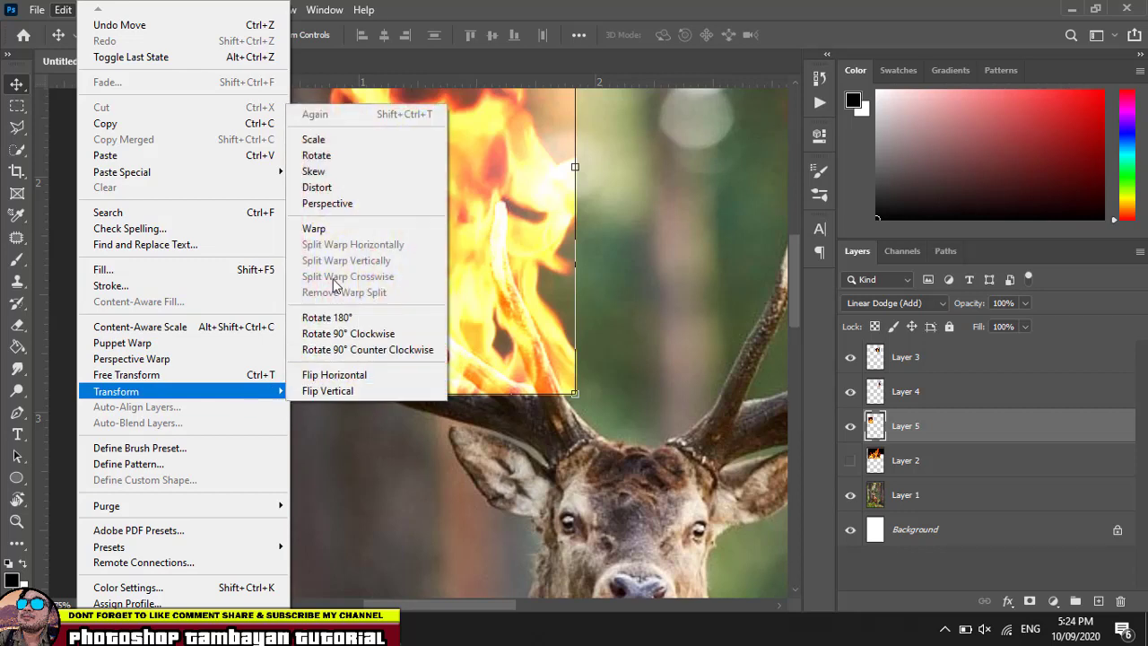
Warp Layer 5, bending its lower corners and bottom edge along the left antler.
left_click(316, 229)
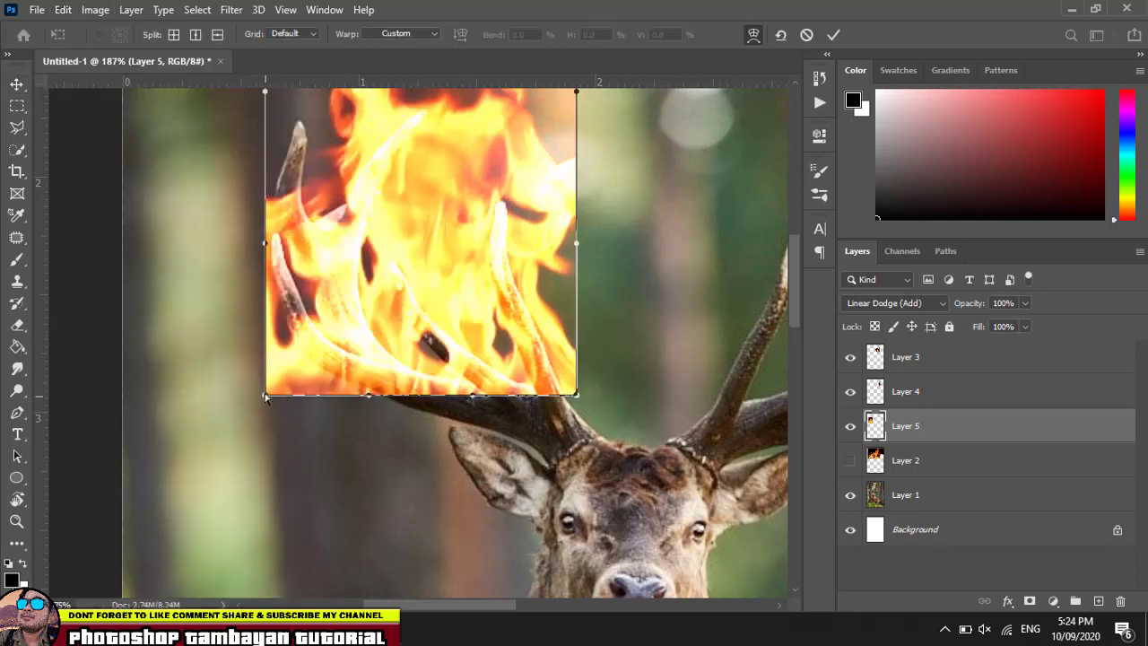
left_click_drag(265, 395, 297, 370)
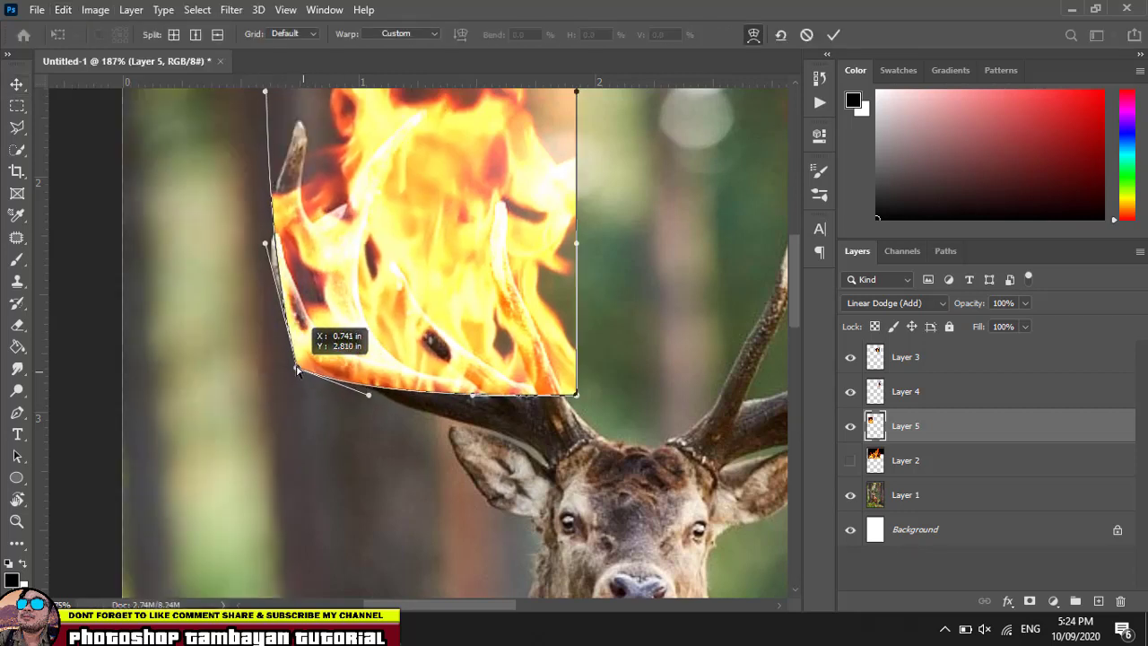
left_click_drag(297, 370, 293, 352)
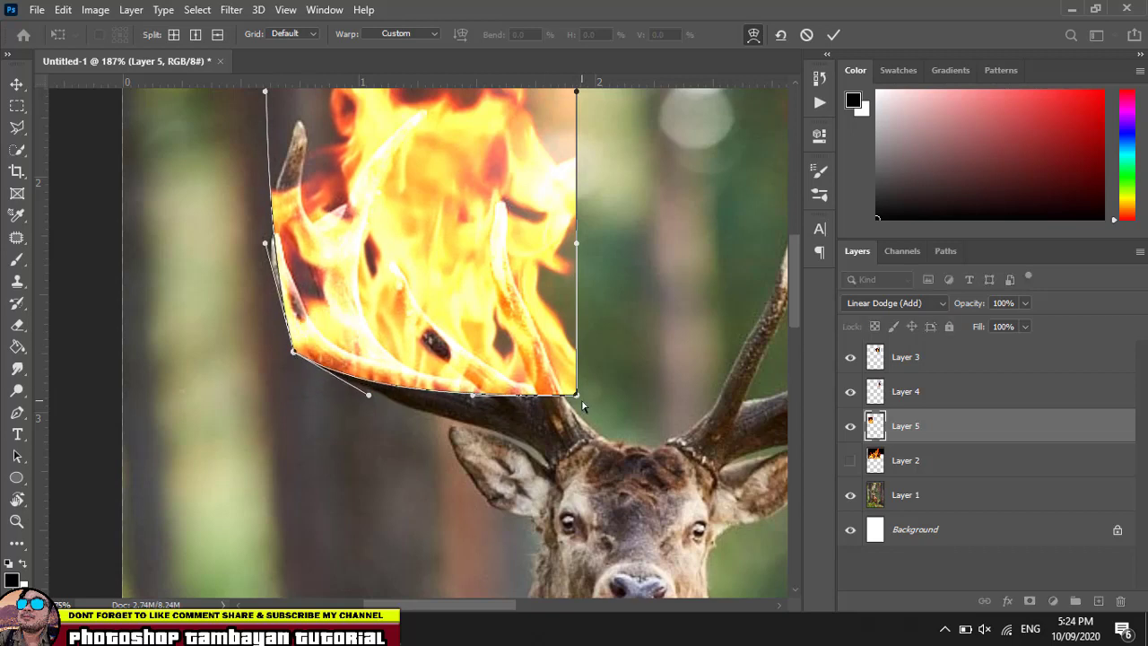
mouse_move(577, 398)
left_mouse_down()
mouse_move(572, 462)
mouse_move(560, 464)
left_mouse_up()
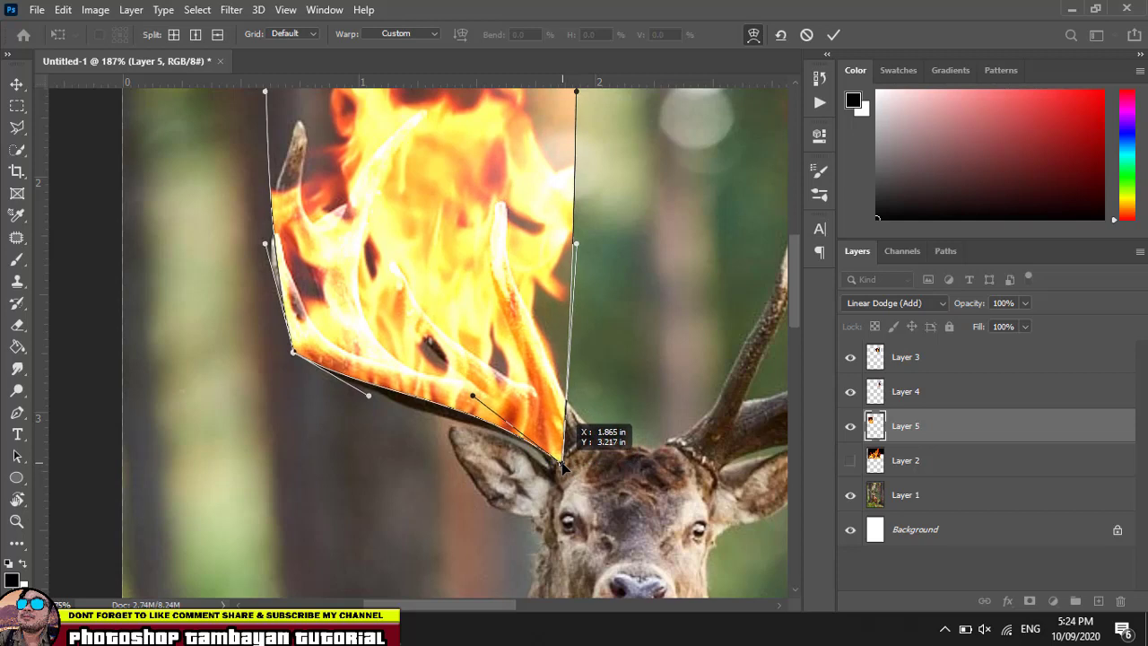
left_click_drag(473, 399, 468, 428)
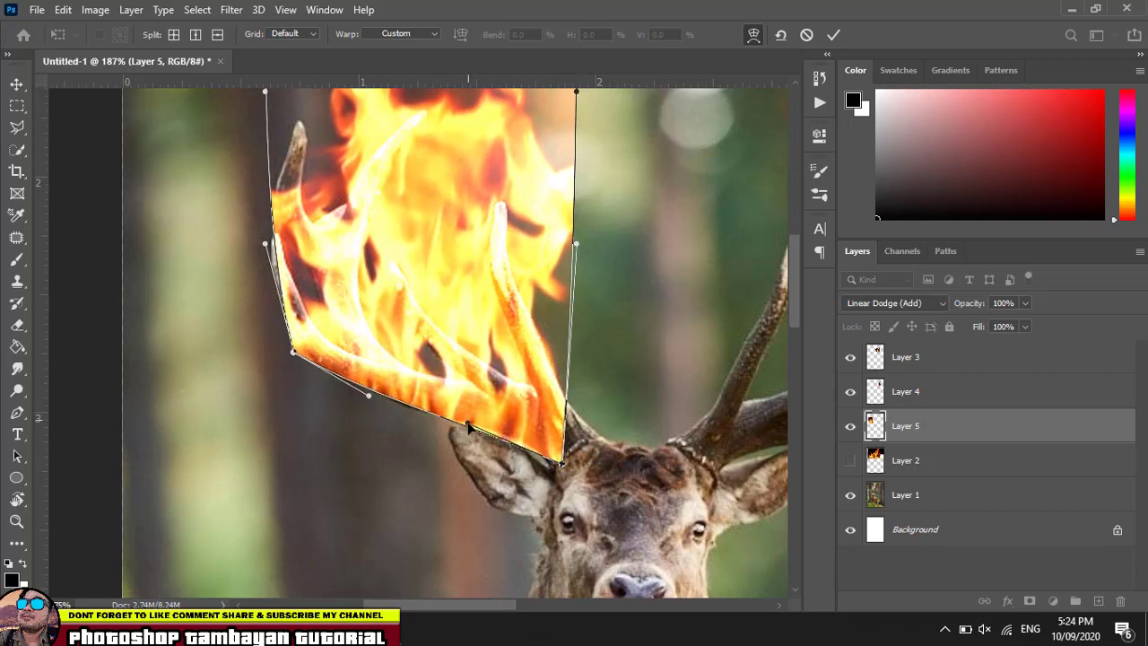
scroll(507, 303, "up", 1)
scroll(508, 305, "up", 1)
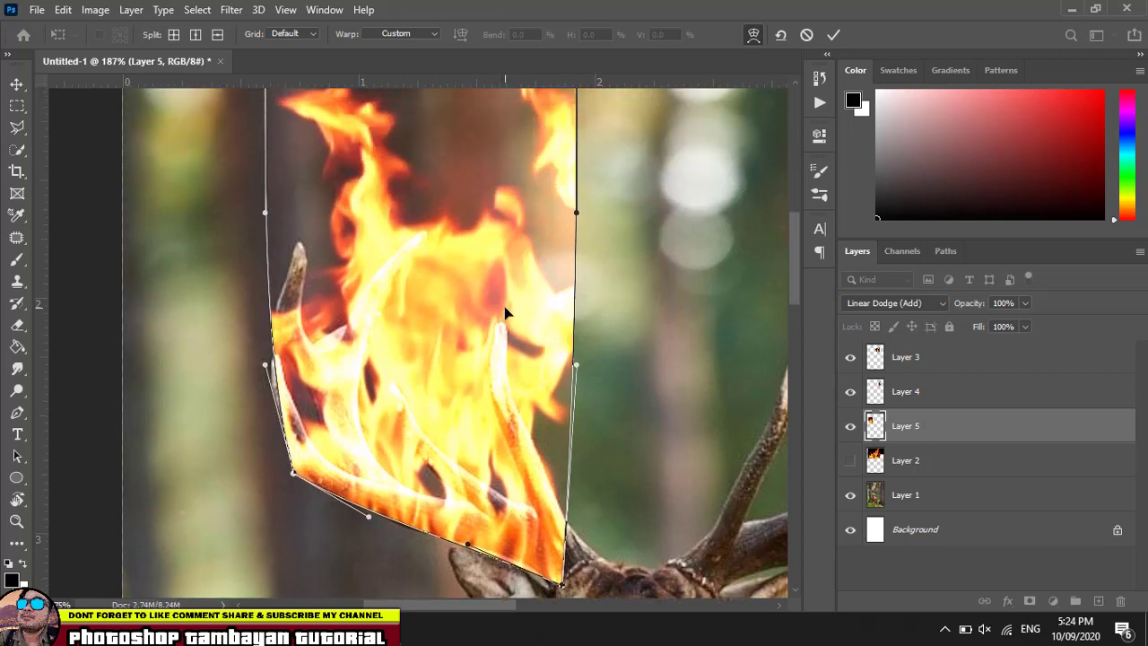
scroll(507, 307, "up", 1)
scroll(505, 308, "up", 1)
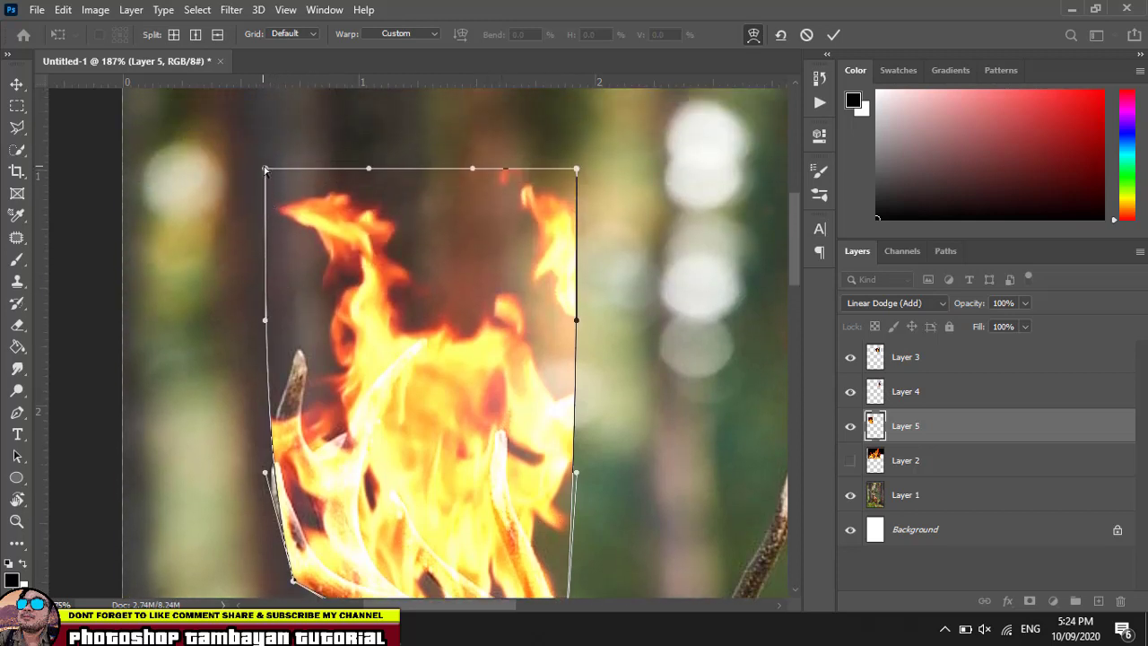
Stretch the fire's top corners higher, curve its bottom onto the antler, and apply the warp.
left_click_drag(265, 165, 268, 128)
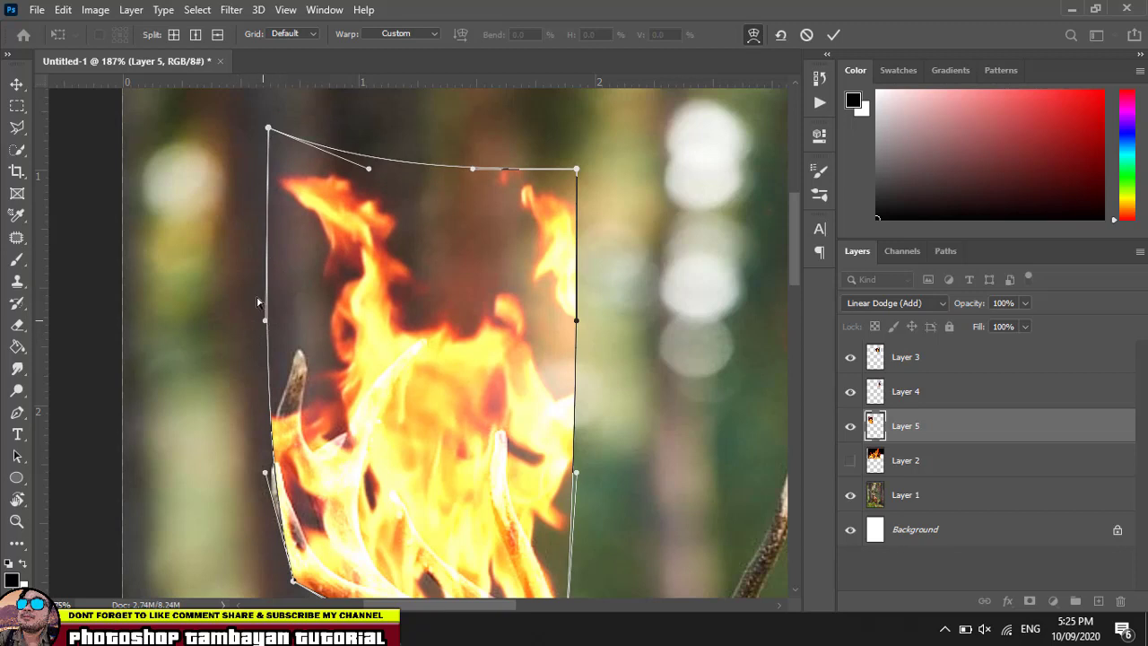
left_click_drag(257, 302, 282, 247)
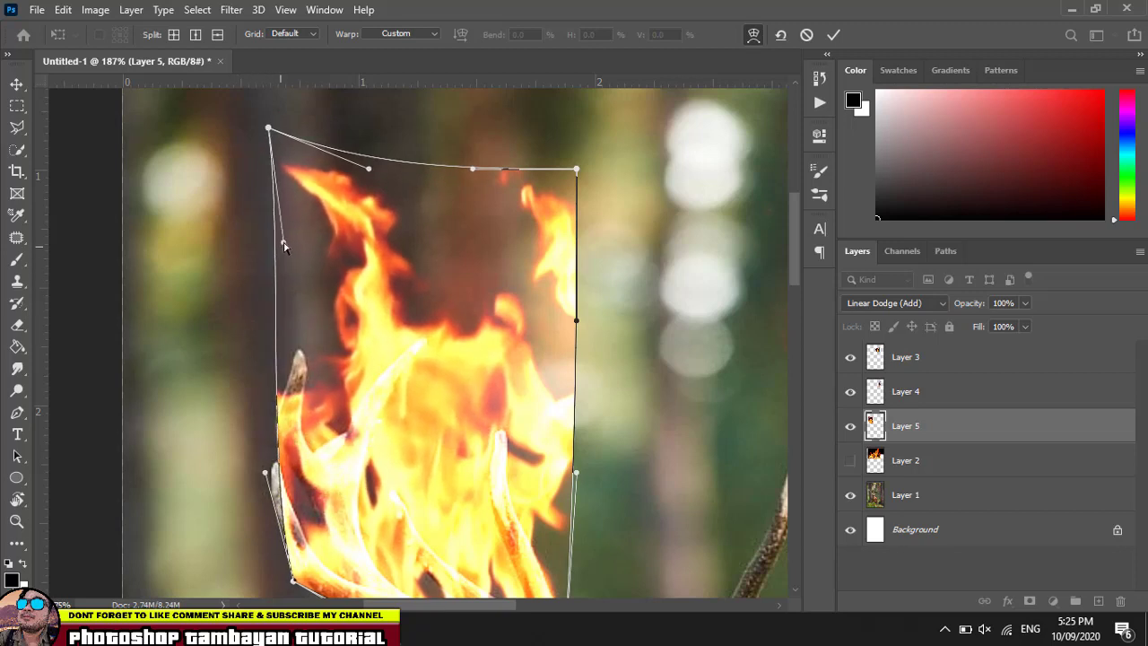
scroll(344, 494, "down", 3)
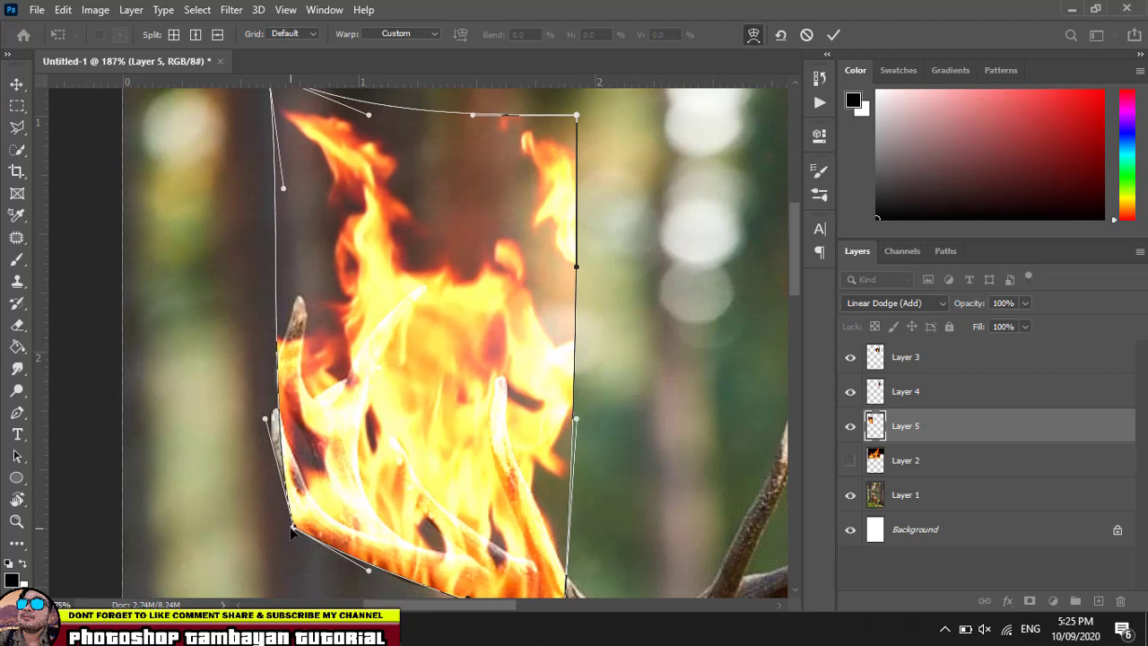
left_click_drag(295, 529, 272, 464)
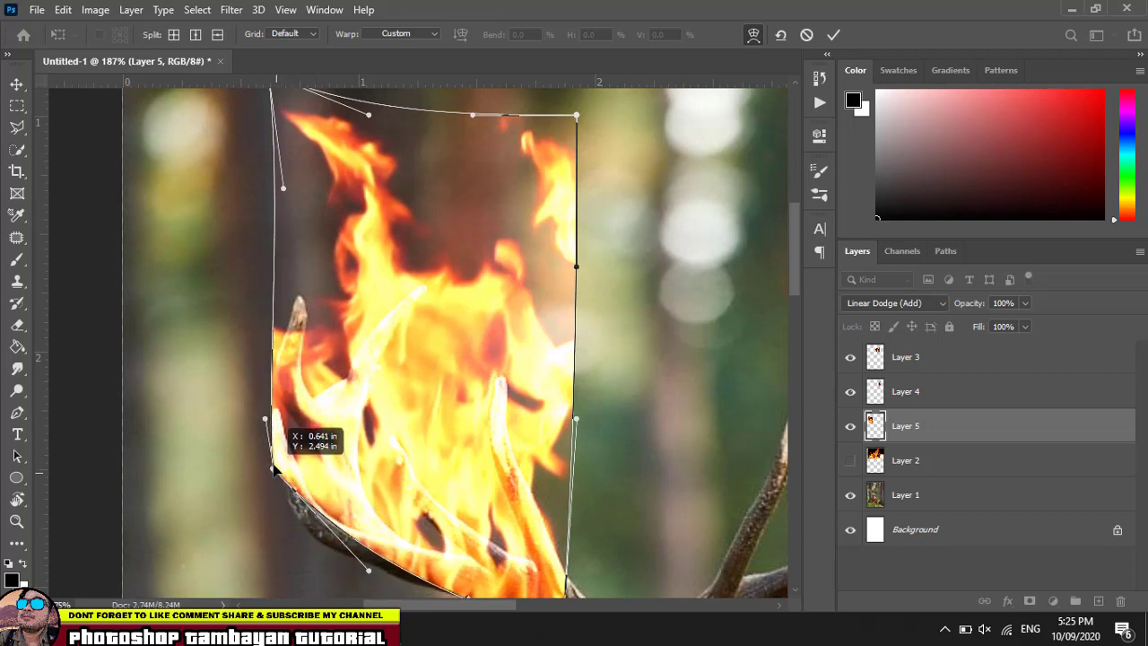
scroll(345, 491, "down", 3)
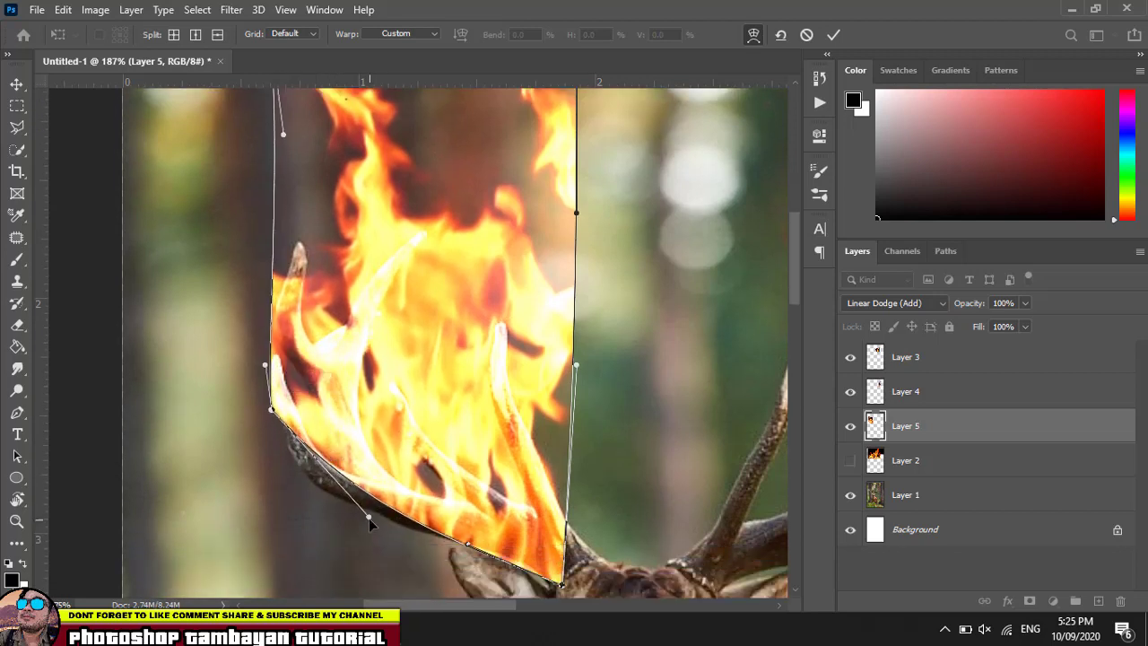
left_click_drag(355, 523, 305, 525)
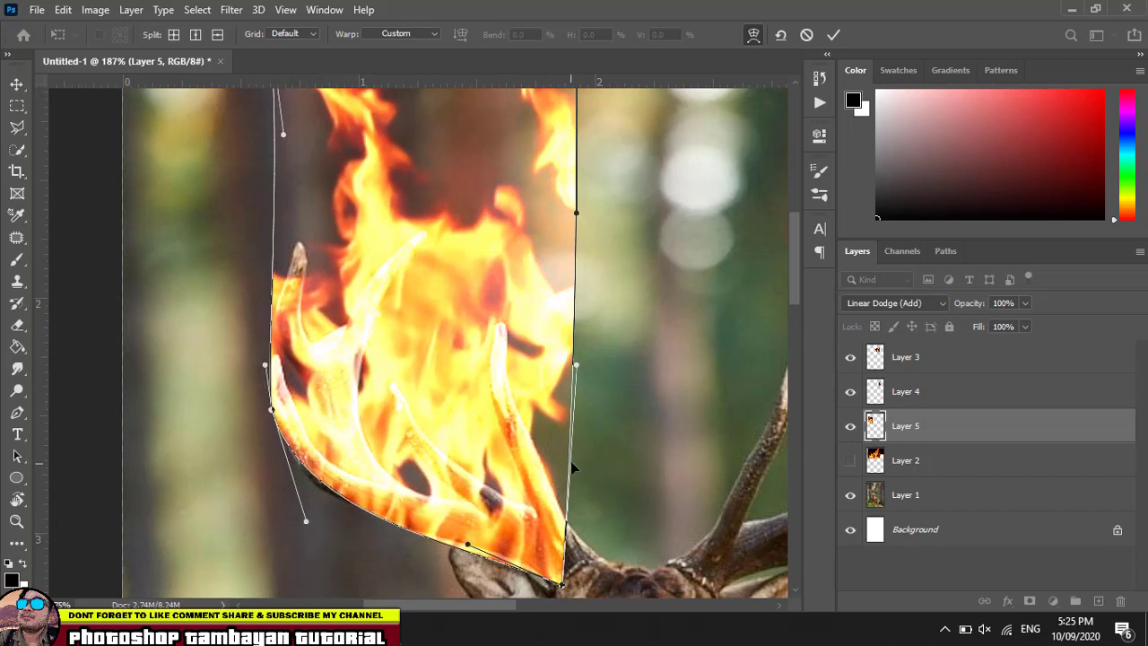
scroll(572, 466, "up", 5)
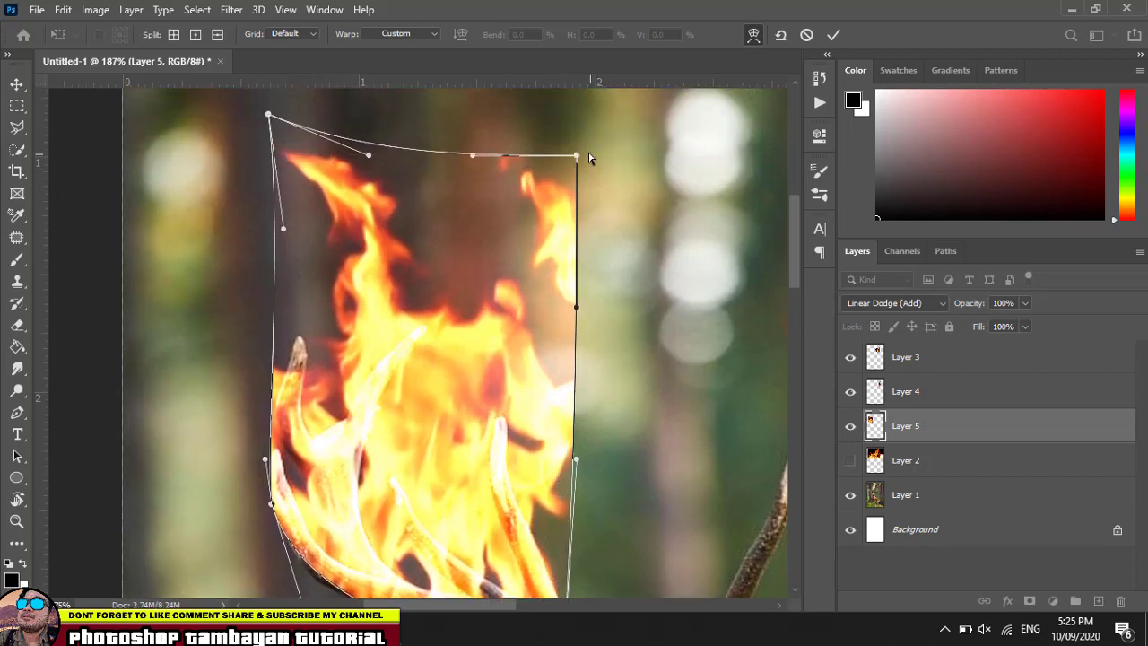
left_click_drag(576, 156, 581, 144)
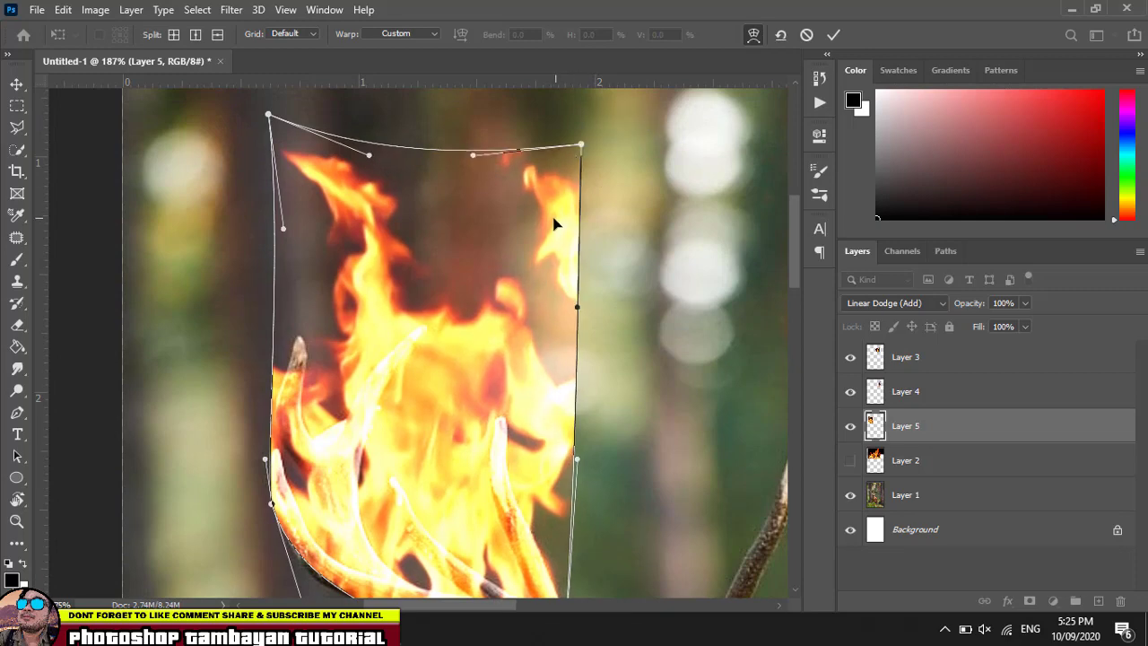
key("Return")
Select Layer 5 and erase the stray flame tip beside the left-antler fire.
scroll(446, 265, "down", 2)
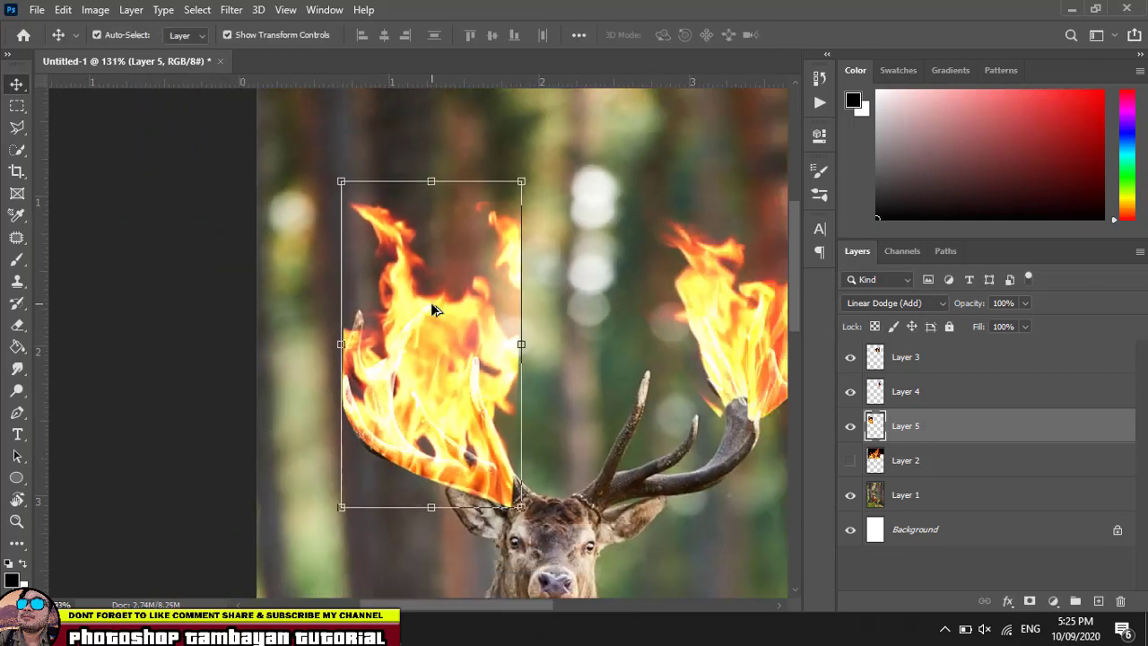
scroll(433, 310, "down", 3)
scroll(432, 310, "down", 1)
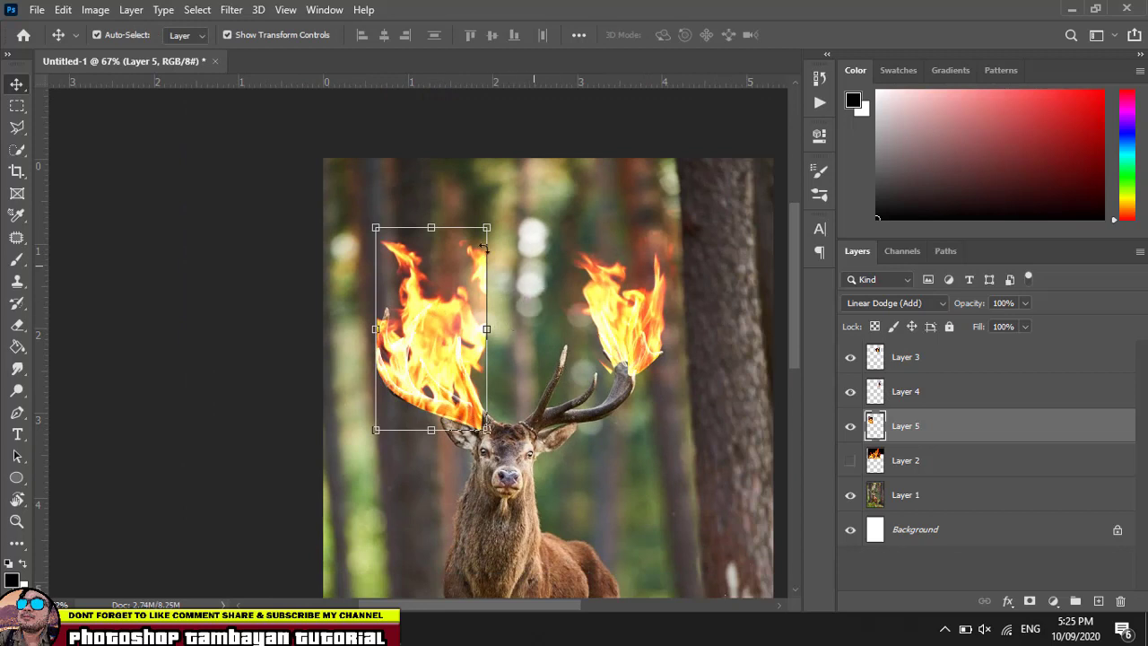
left_click(240, 263)
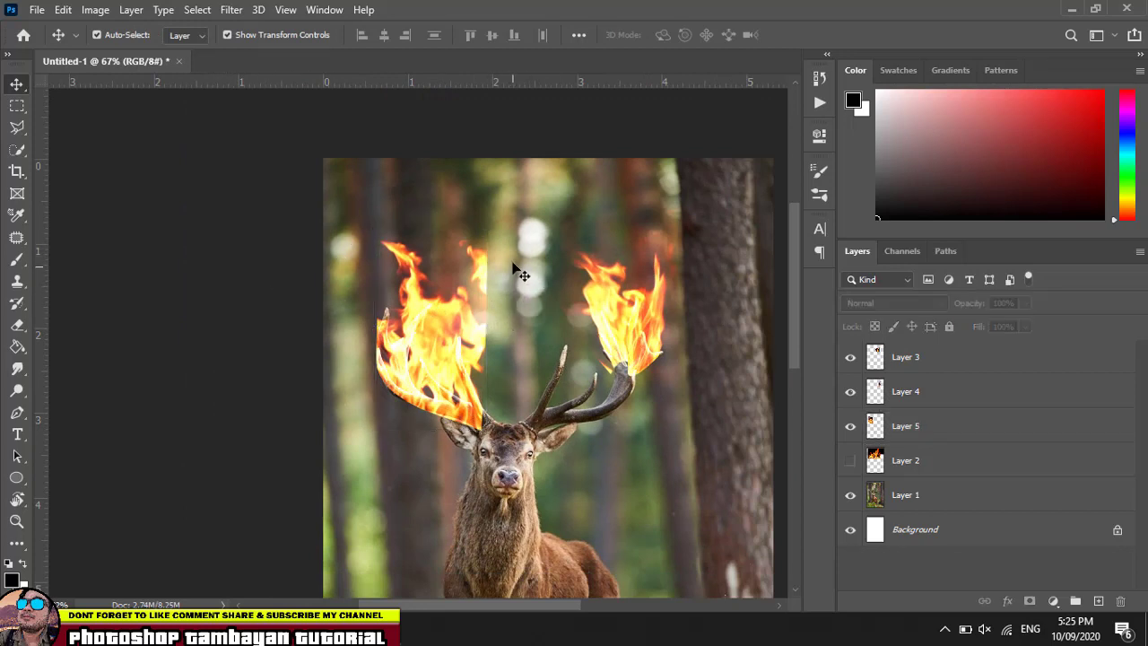
left_click(487, 274)
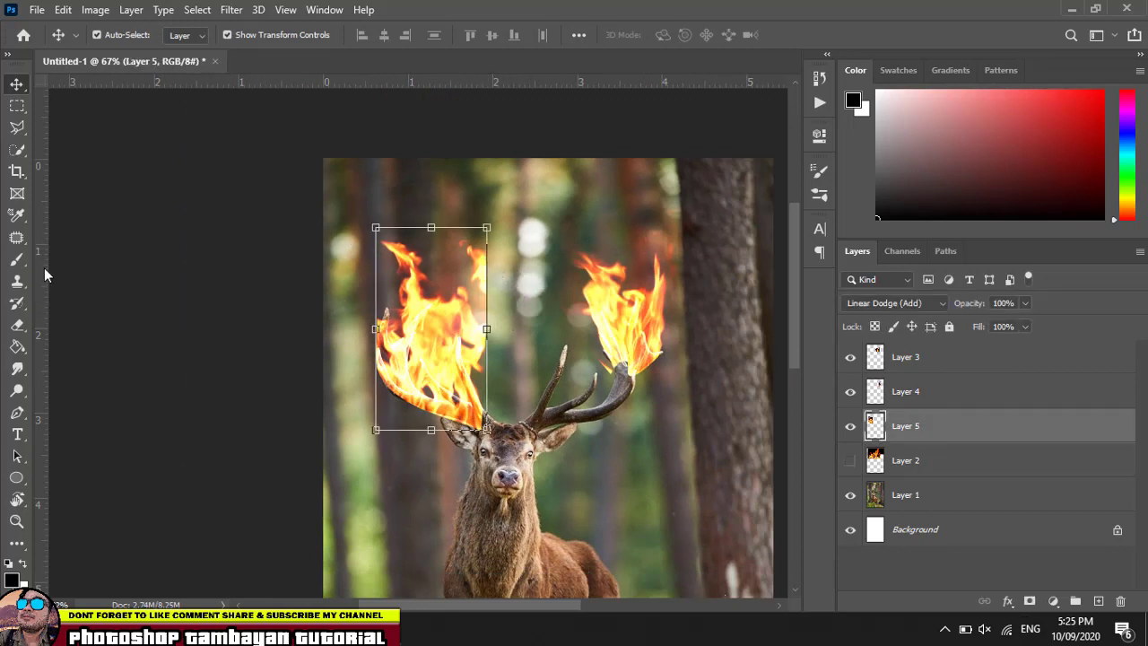
left_click(18, 326)
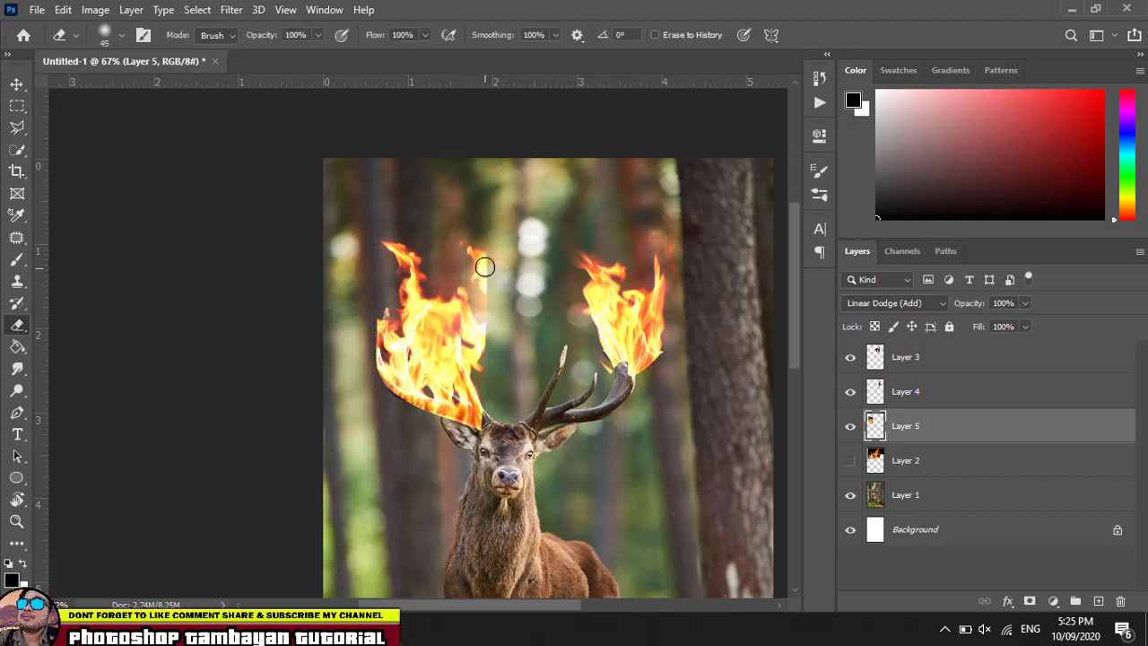
left_click_drag(477, 253, 491, 269)
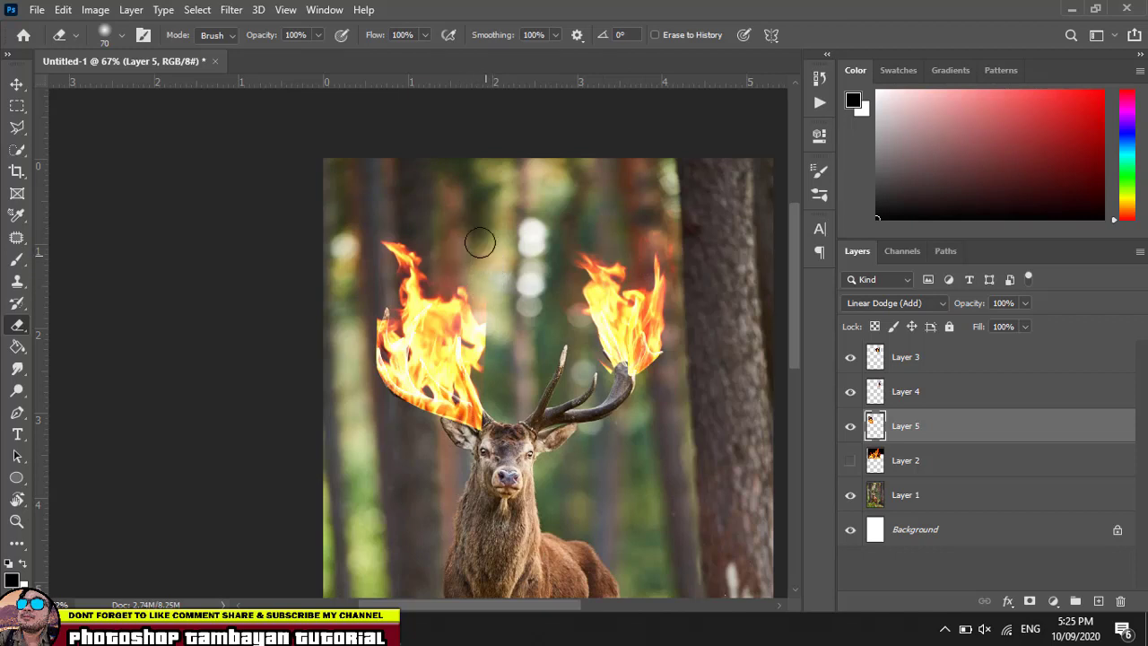
left_click(17, 84)
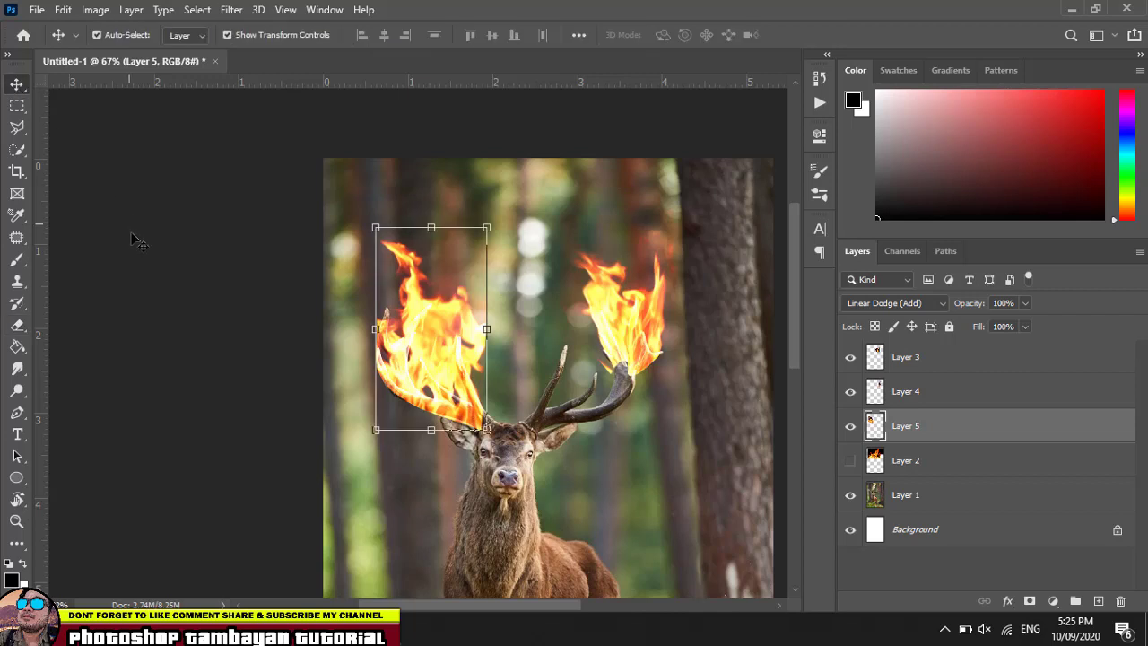
left_click(162, 230)
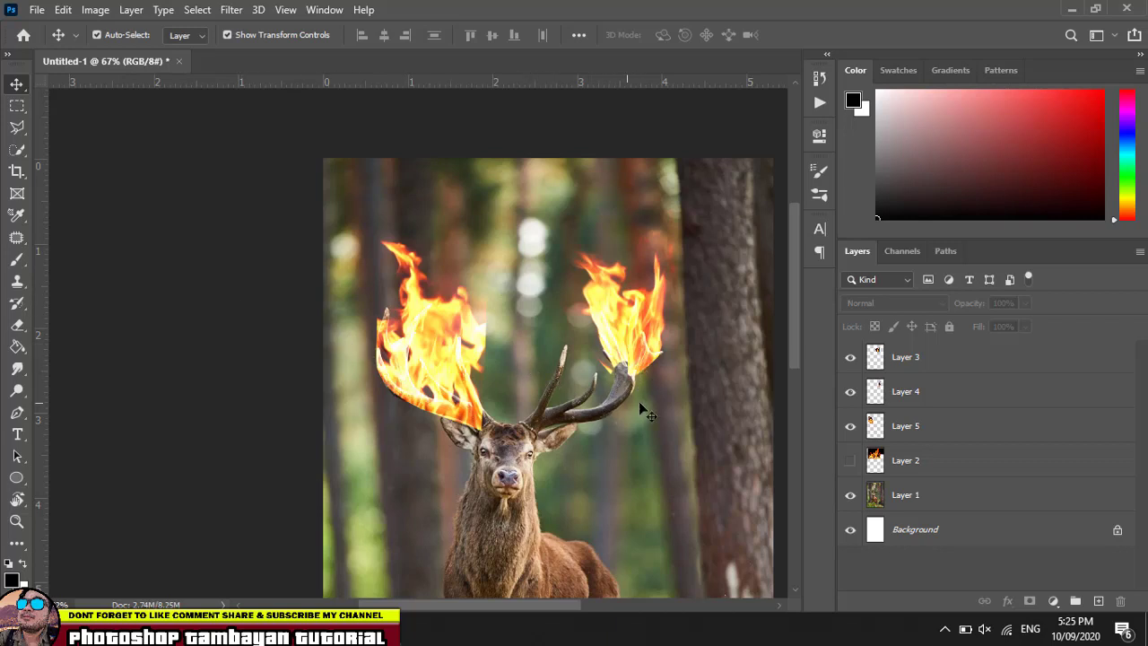
Show Layer 2's large fire and position it over the right antler.
left_click(850, 462)
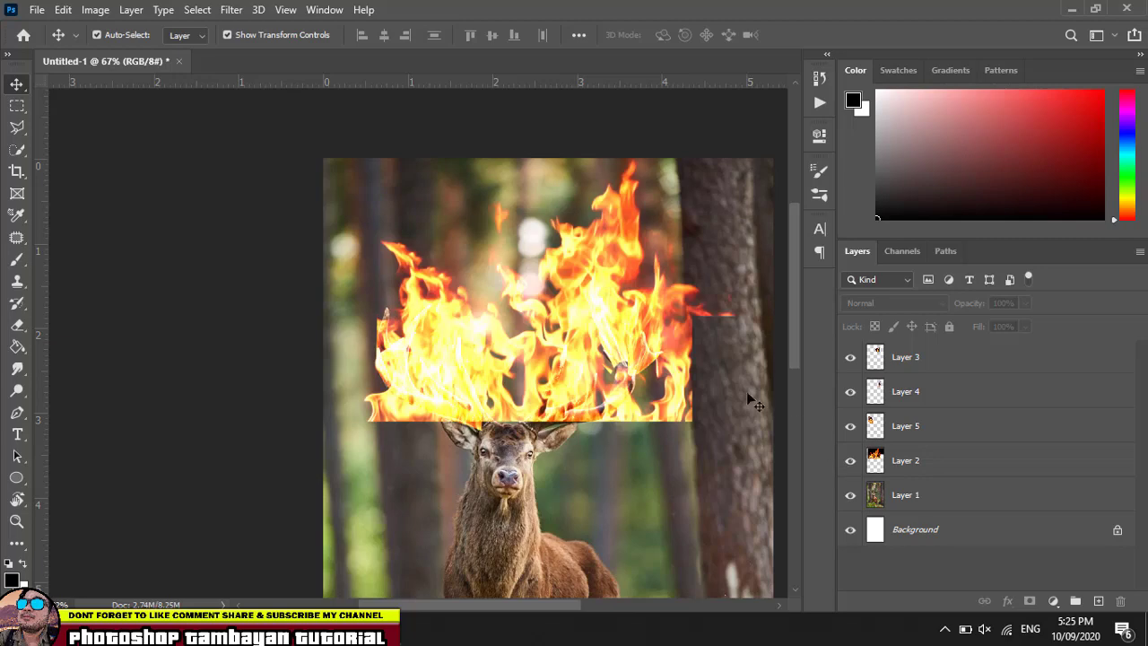
left_click_drag(586, 370, 675, 374)
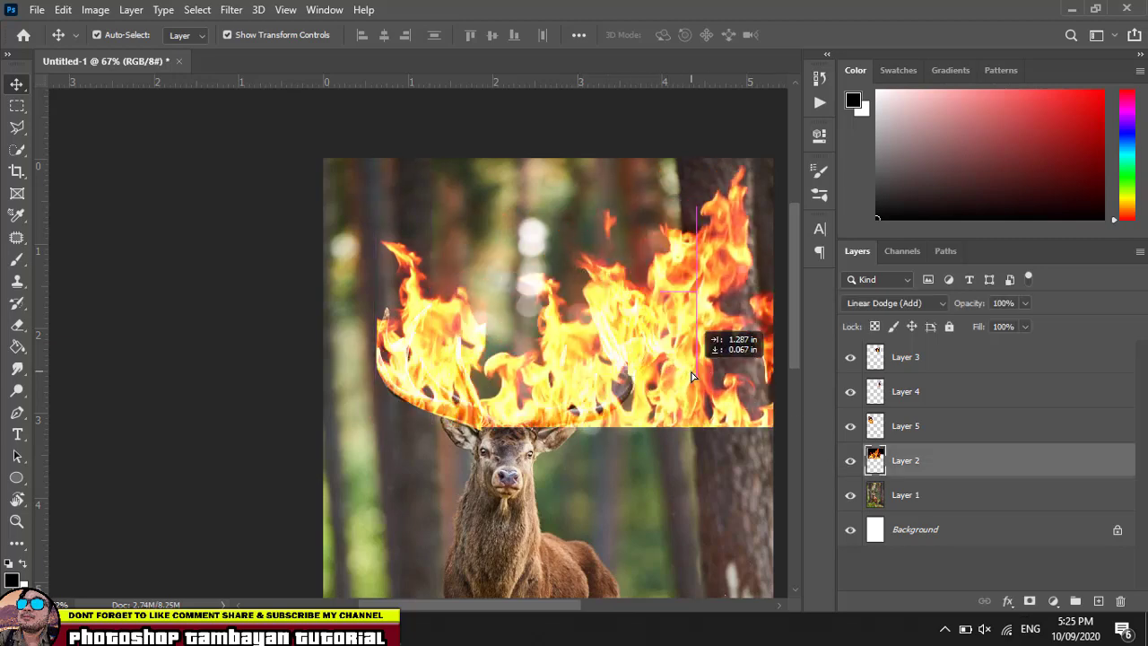
left_click_drag(570, 356, 561, 369)
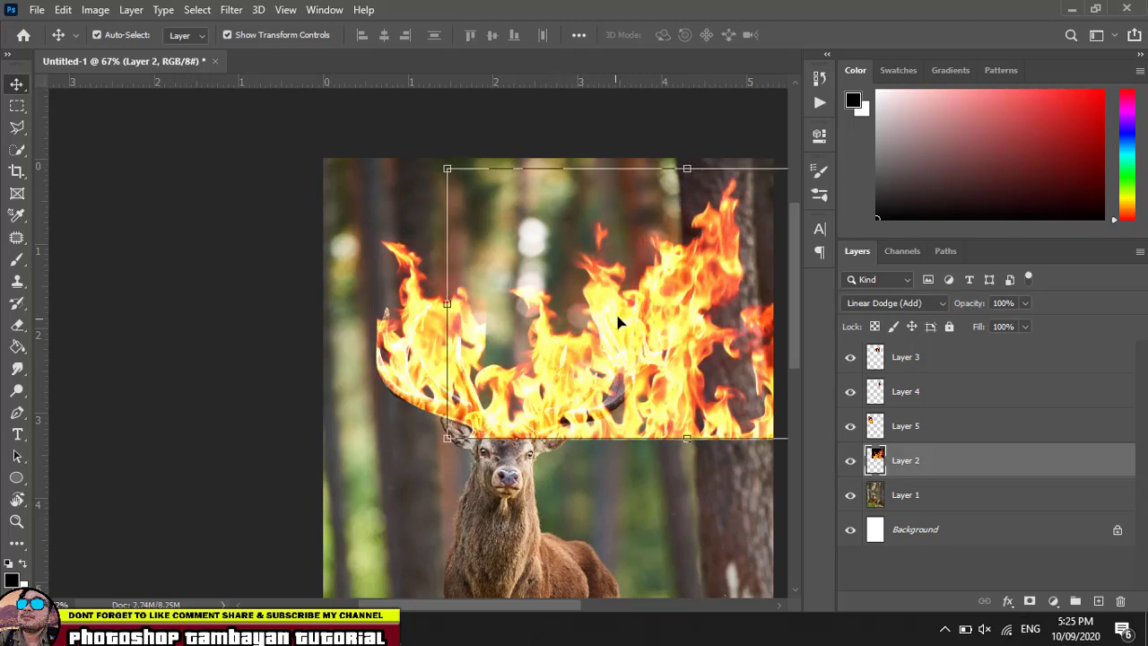
left_click_drag(664, 394, 683, 365)
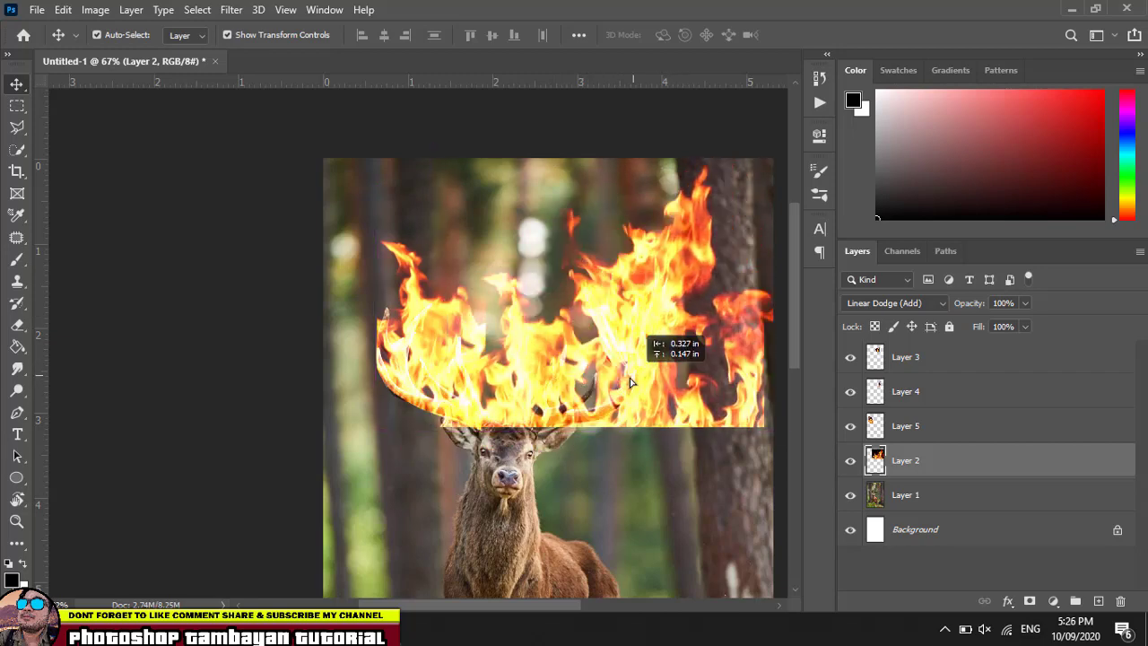
left_click_drag(681, 365, 539, 307)
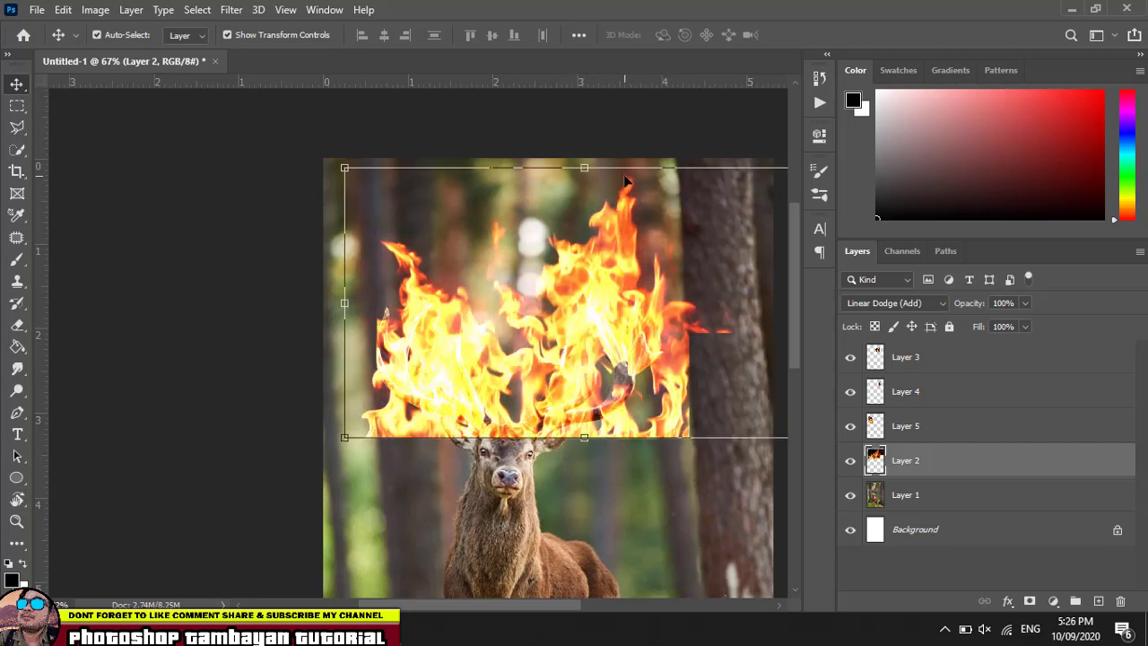
Copy a tall rectangular strip of the fire onto new Layer 6.
left_click(17, 107)
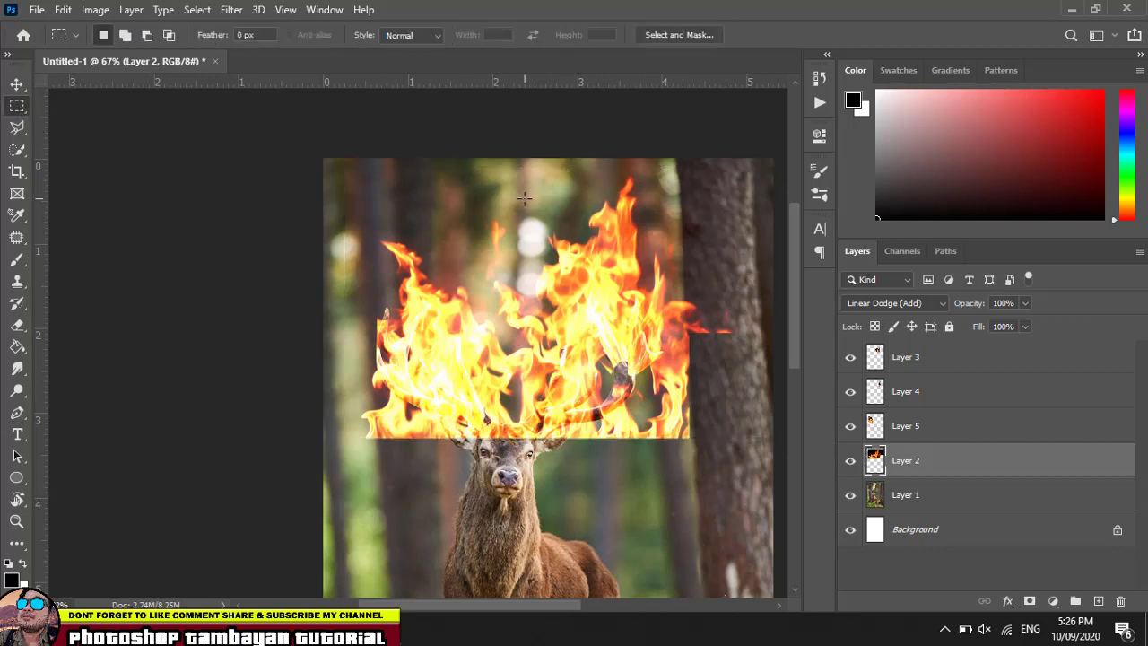
left_click_drag(525, 167, 652, 461)
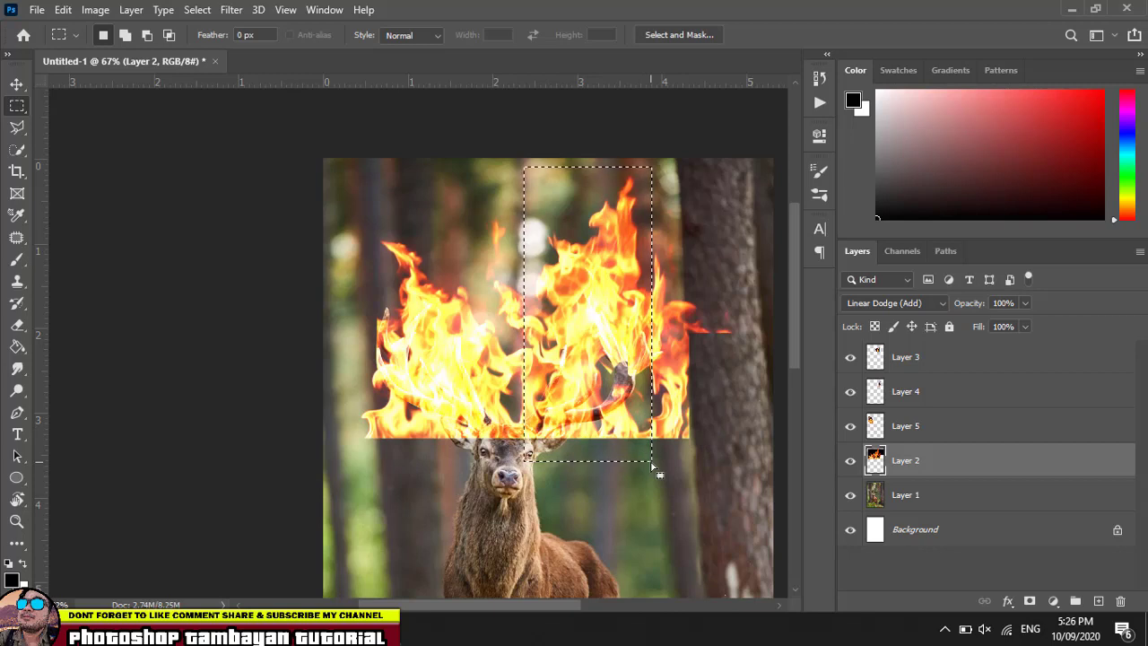
key("ctrl+j")
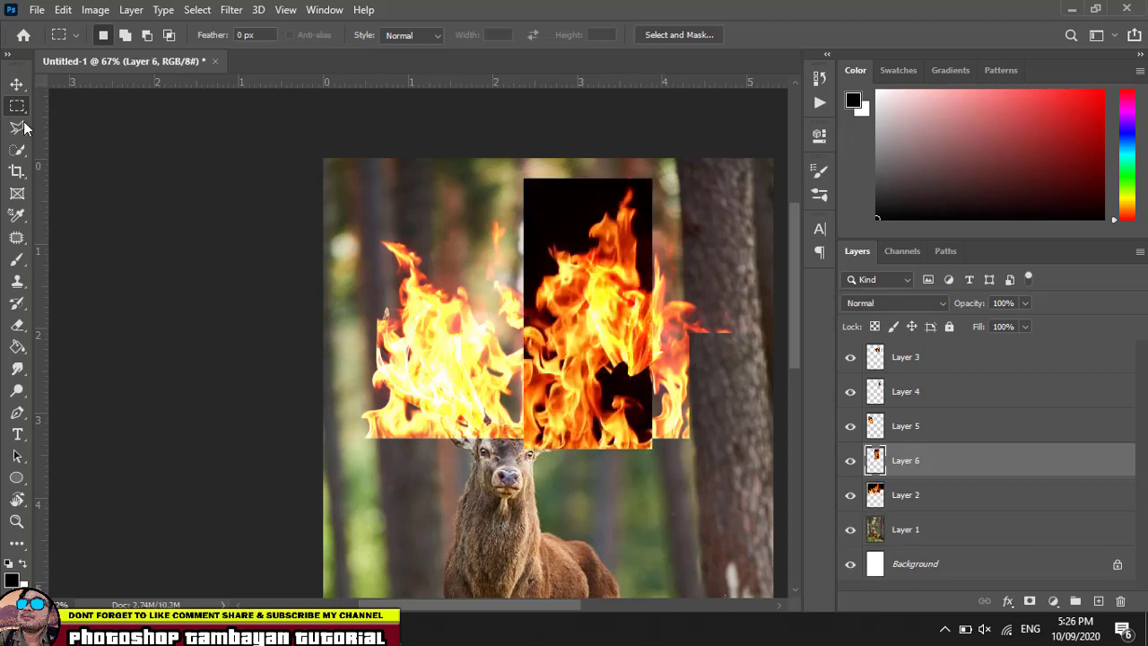
Hide Layer 2 and set the Layer 6 fire strip to Linear Dodge (Add).
left_click(19, 86)
left_click(436, 364)
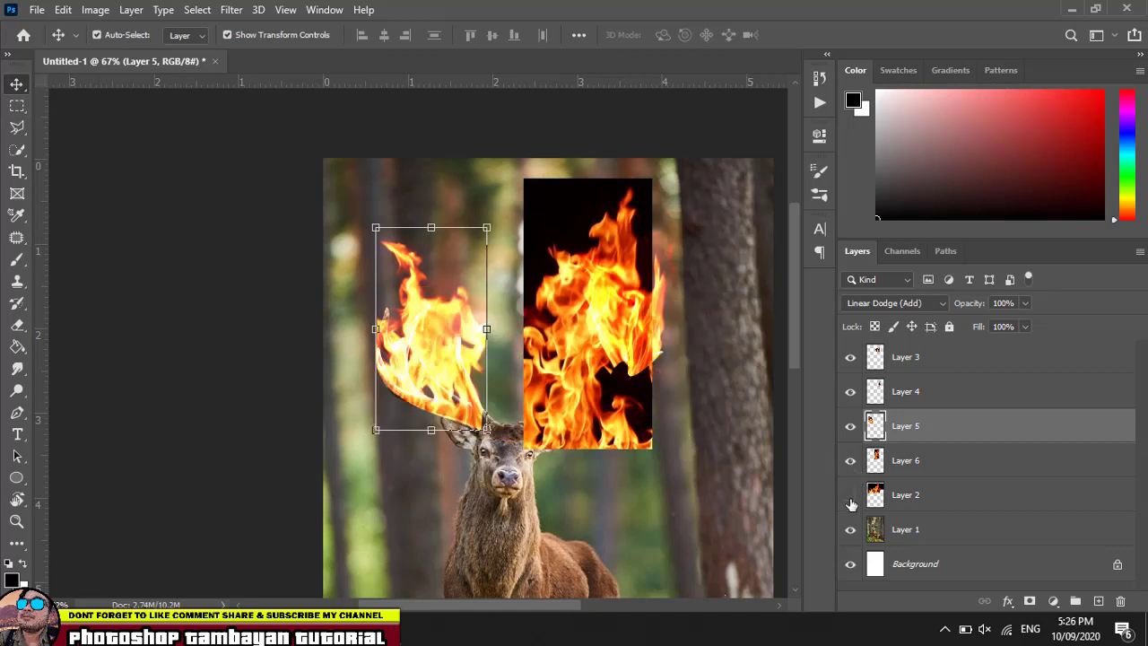
left_click(850, 496)
left_click(851, 496)
left_click(613, 291)
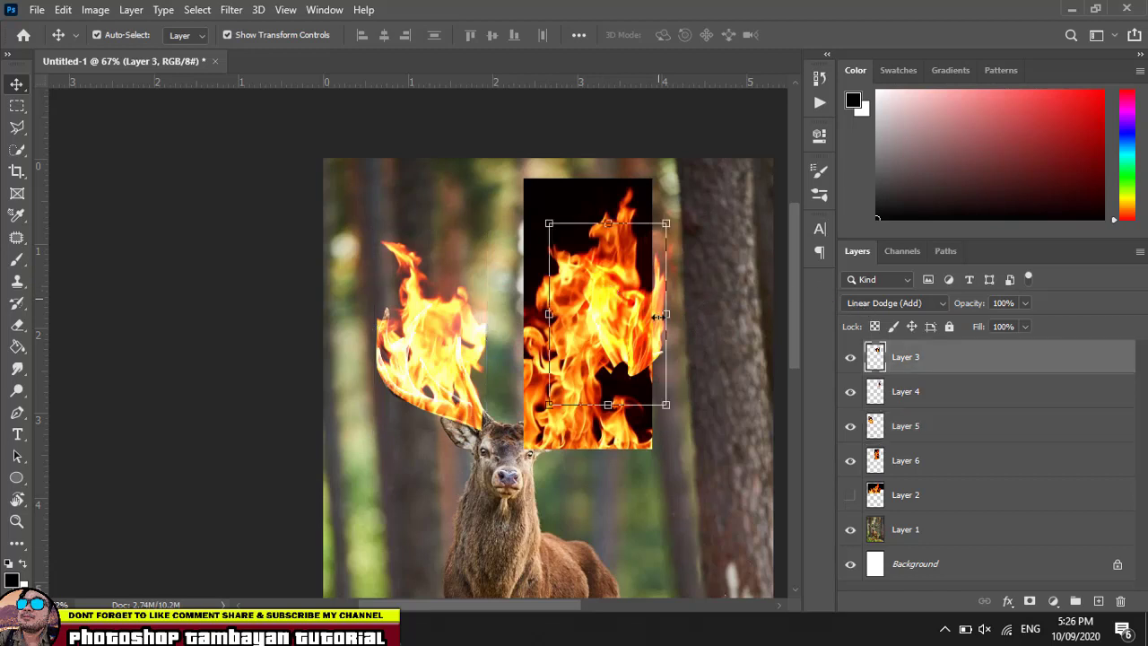
left_click(550, 205)
left_click(914, 302)
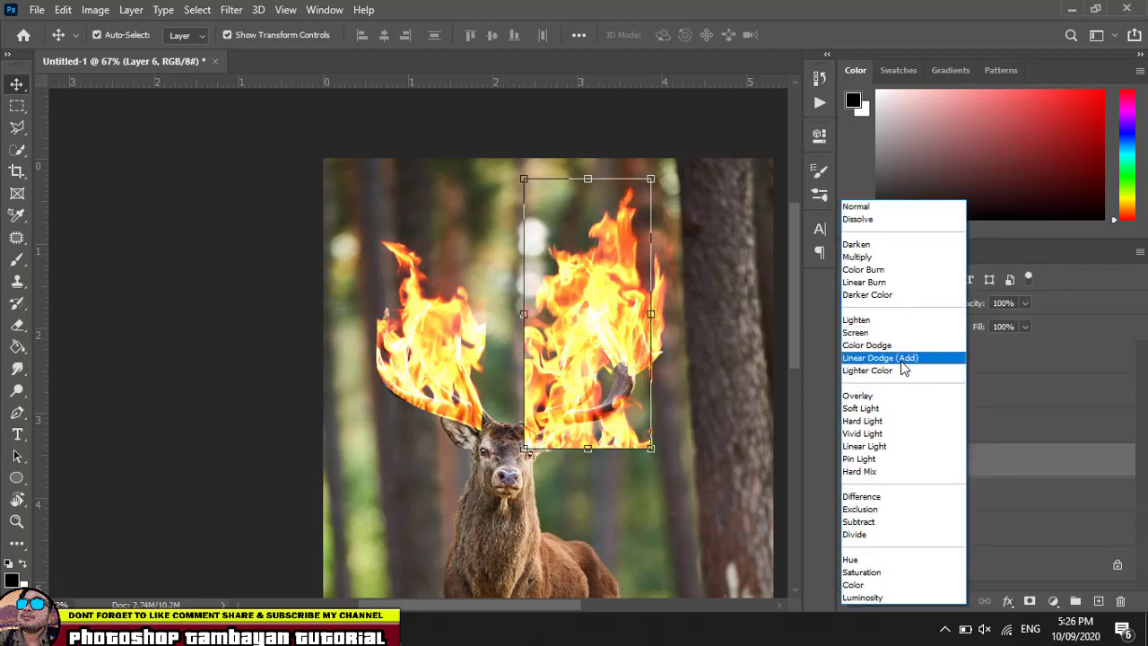
left_click(905, 361)
Hide Layers 3 and 4 and align Layer 6 over the right antler.
left_click_drag(590, 305, 606, 307)
left_click(850, 357)
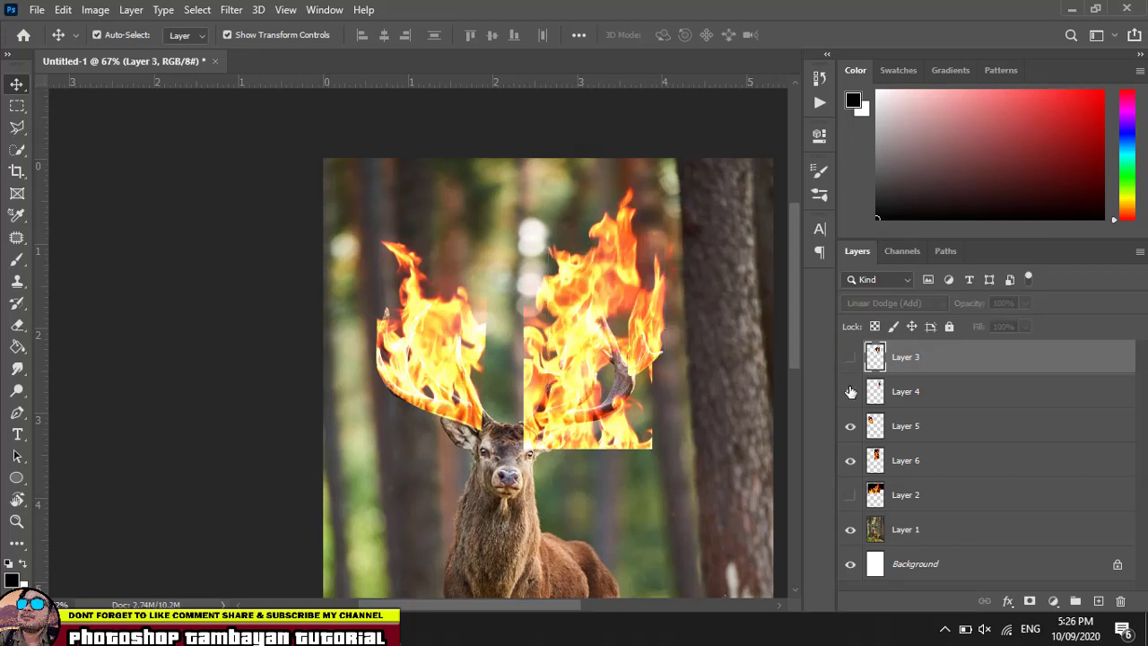
left_click(851, 391)
left_click_drag(590, 334, 613, 298)
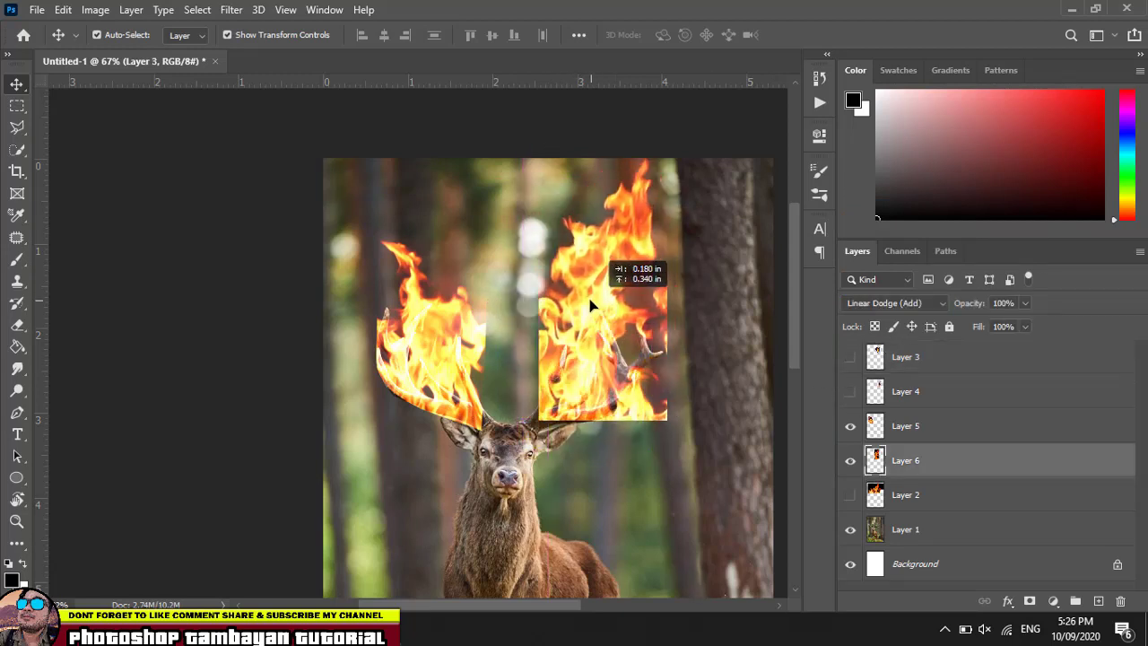
left_click_drag(613, 297, 590, 302)
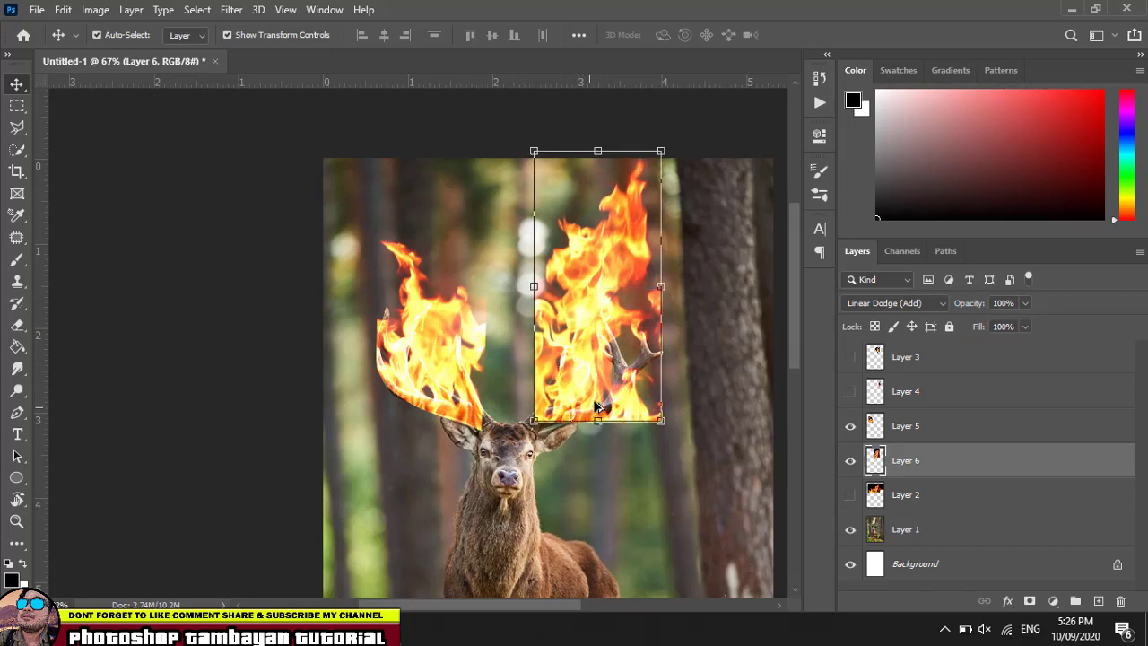
scroll(597, 408, "up", 1)
scroll(596, 408, "up", 1)
scroll(598, 408, "up", 1)
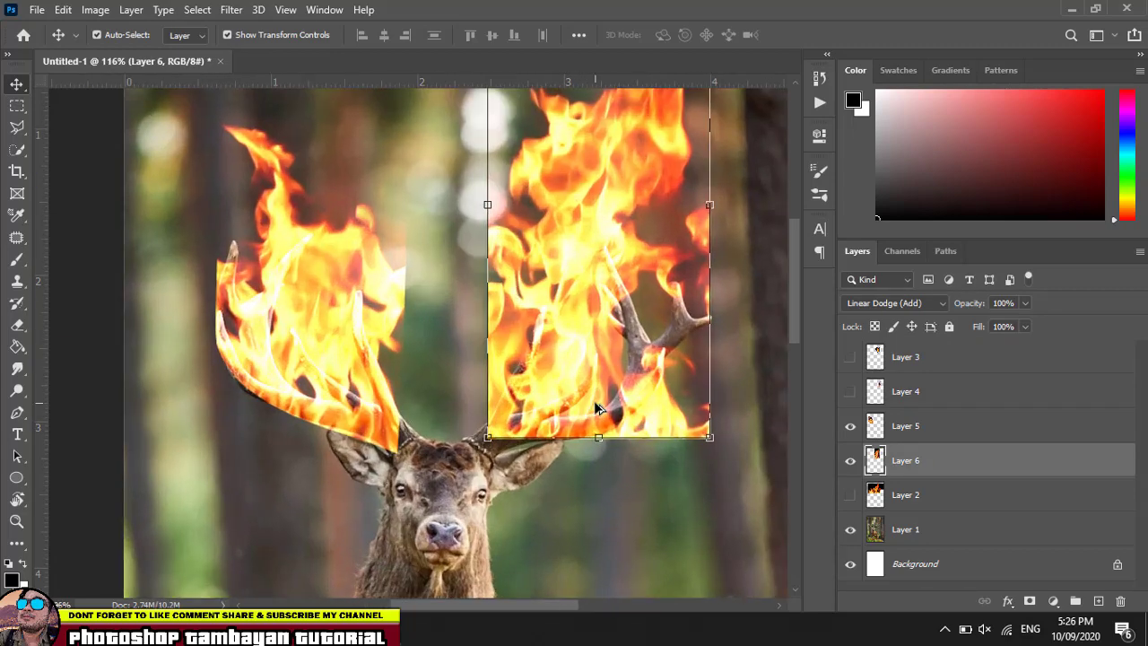
scroll(596, 408, "up", 1)
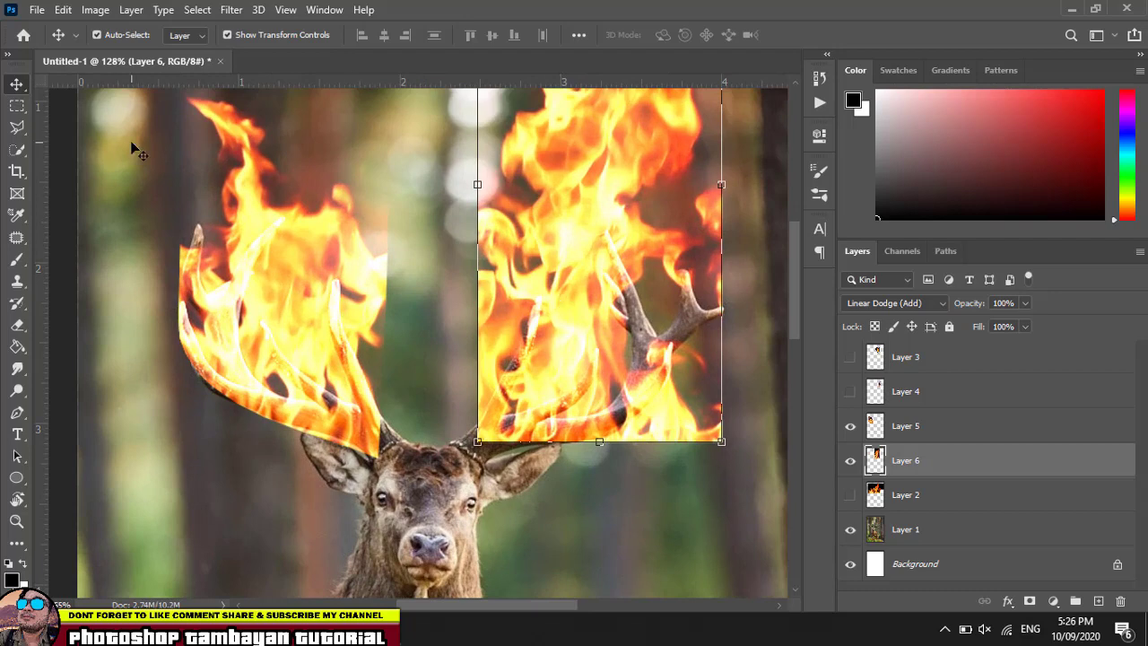
left_click(95, 10)
left_click(61, 10)
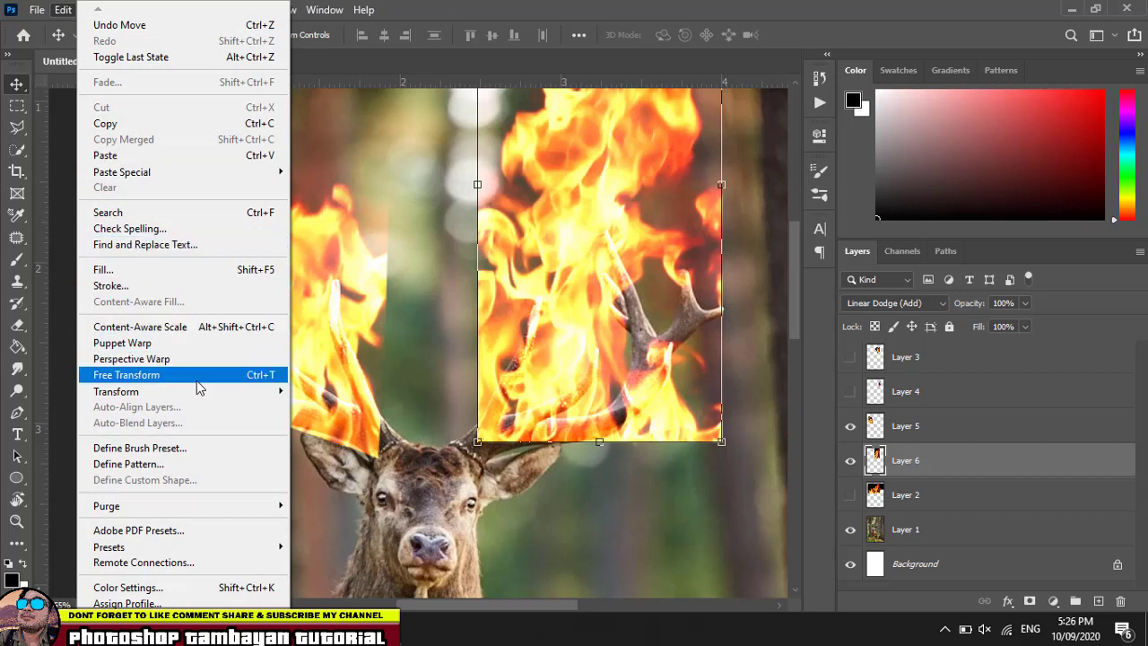
mouse_move(115, 391)
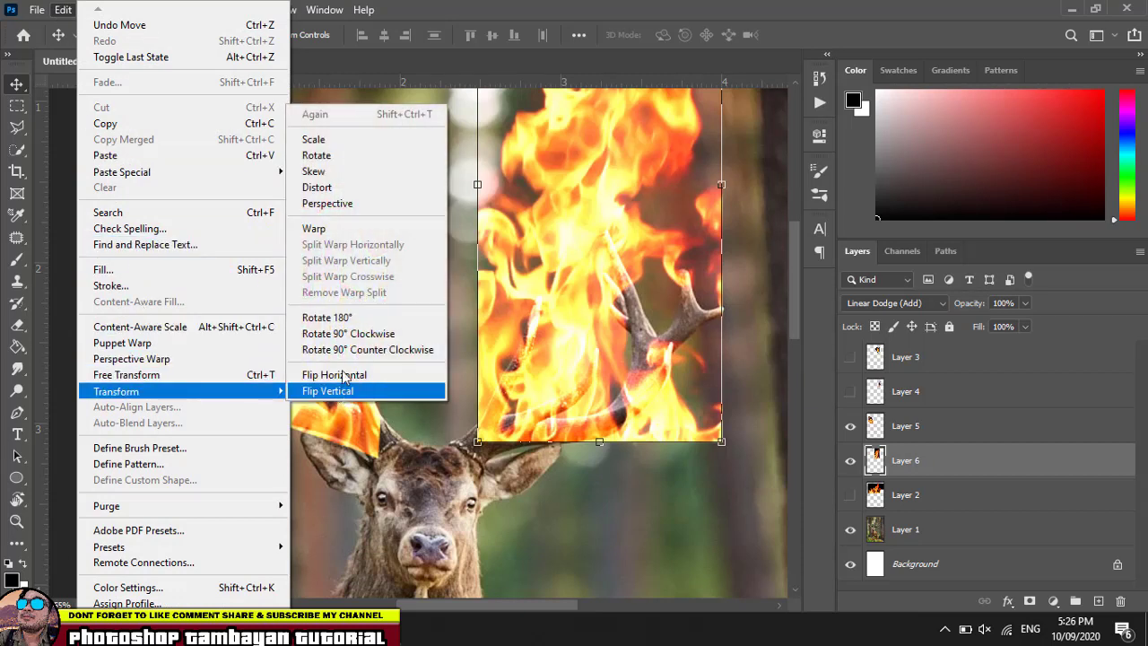
Warp Layer 6, bending its lower corners along the right antler base.
left_click(321, 230)
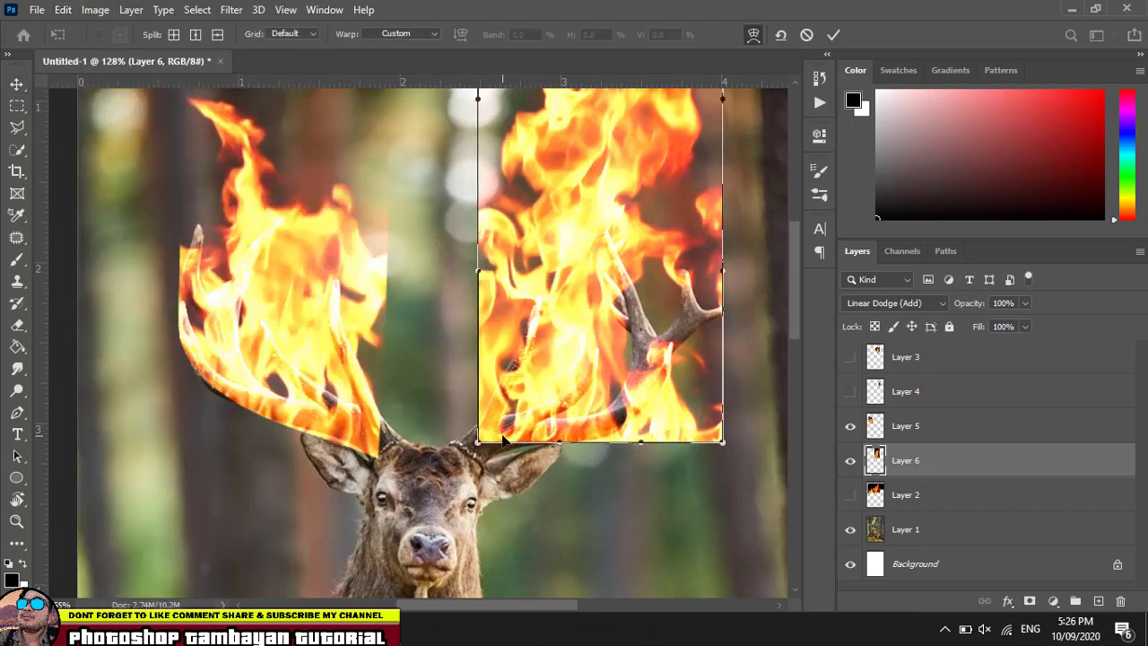
left_click_drag(477, 442, 459, 443)
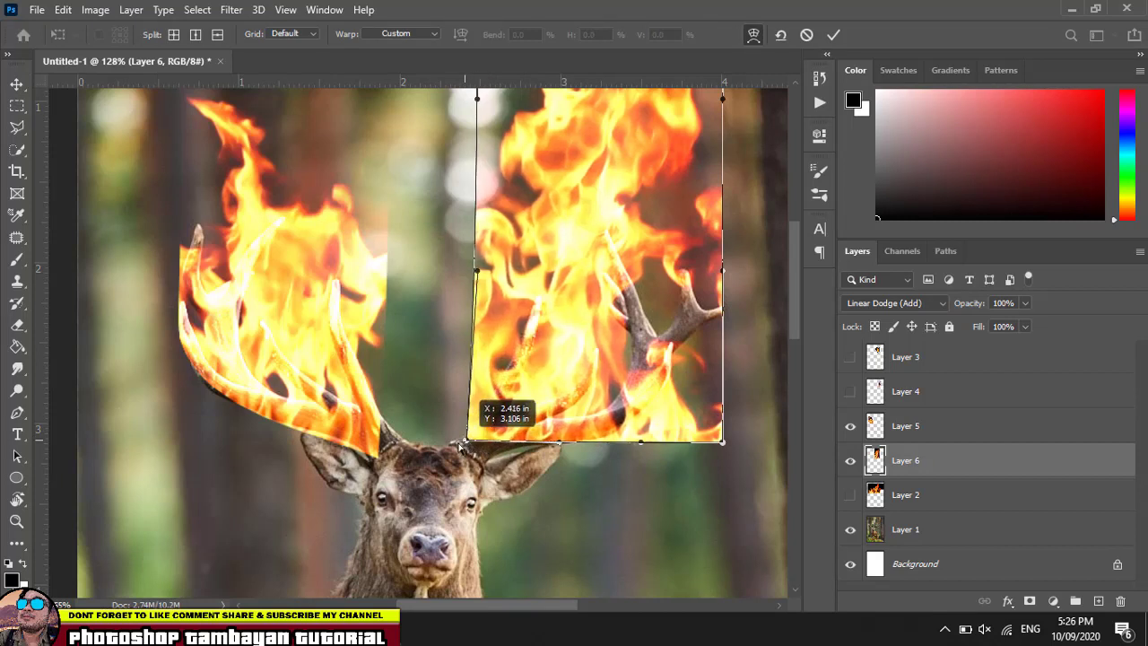
left_click_drag(725, 445, 660, 398)
scroll(494, 339, "up", 1)
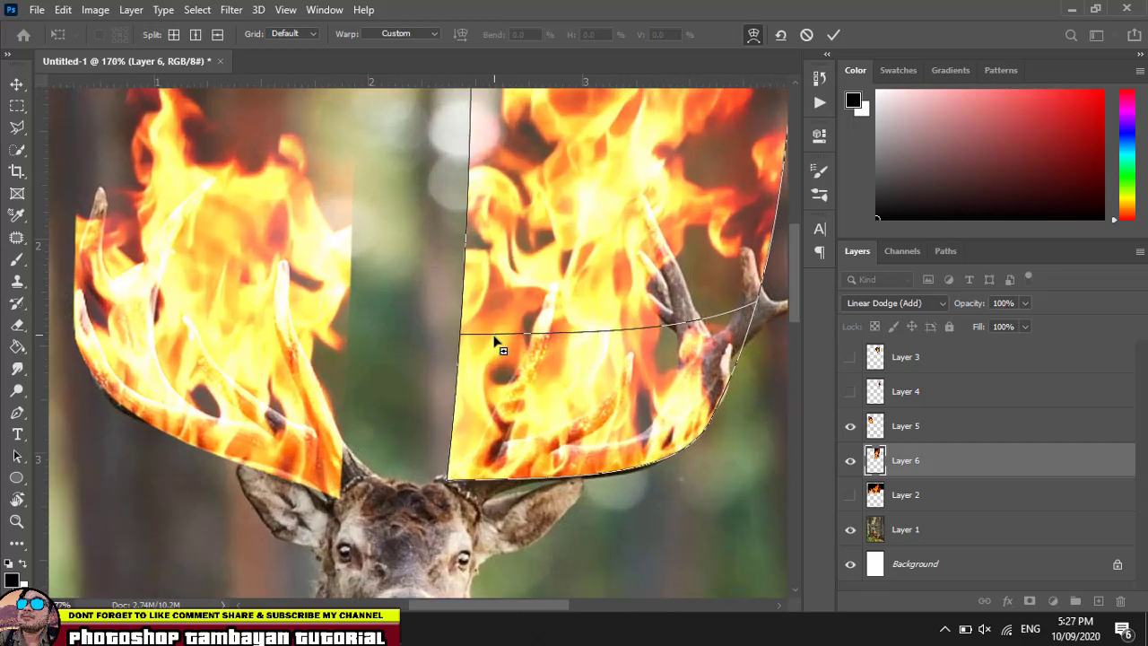
scroll(494, 338, "up", 1)
scroll(563, 278, "up", 1)
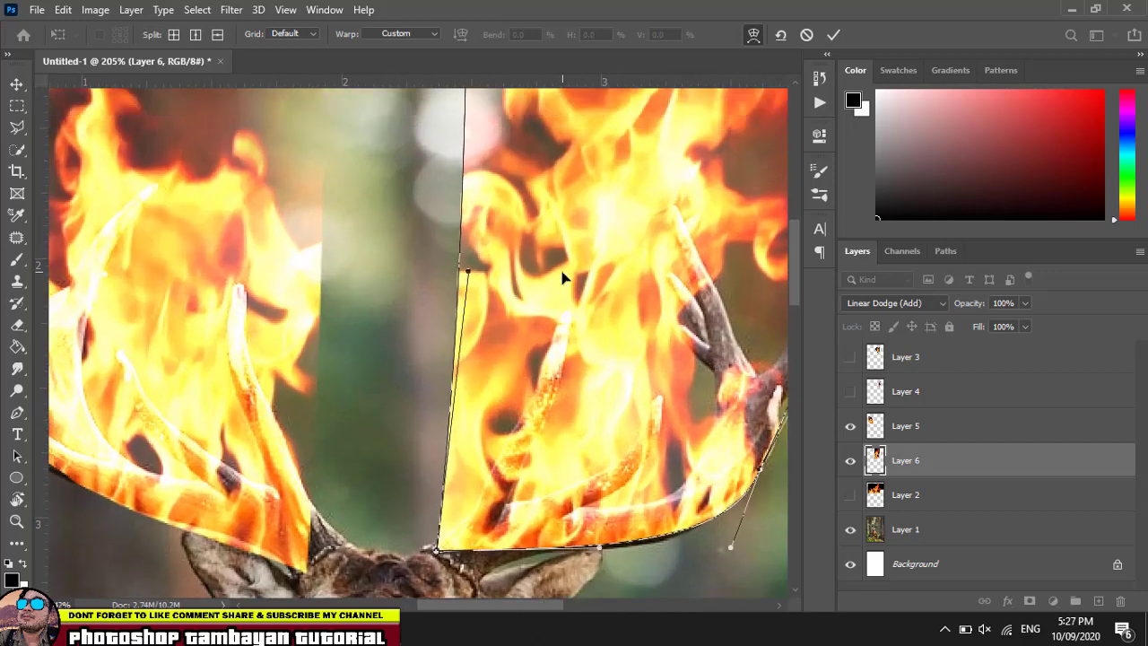
scroll(547, 287, "up", 1)
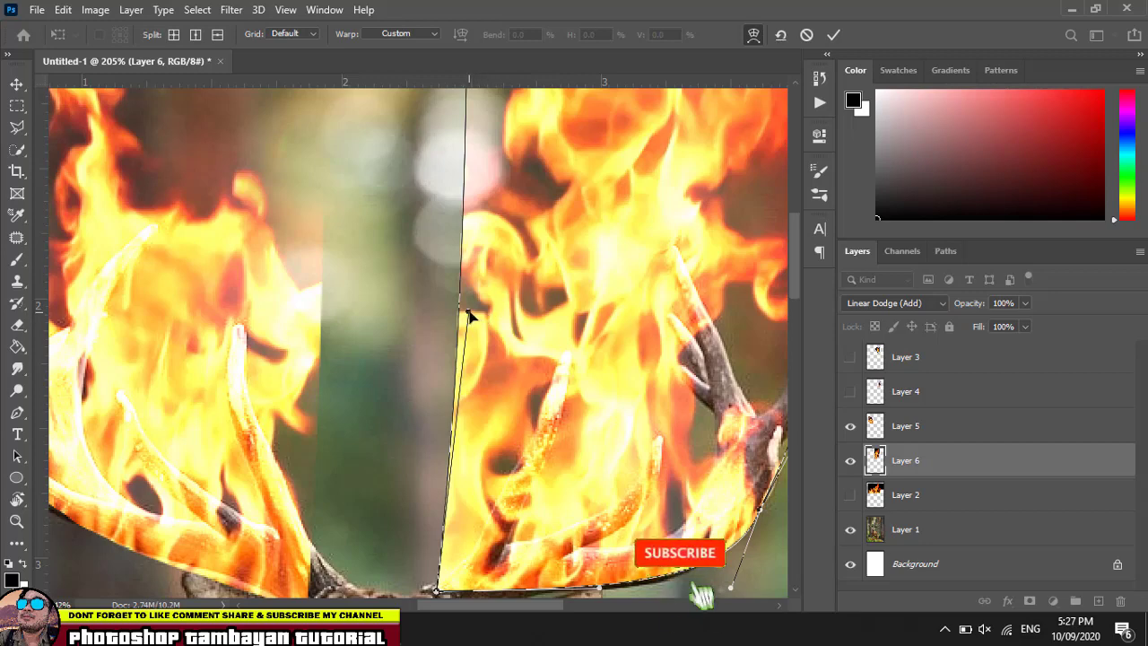
Curve the flame's left and right edges around the antler tines and commit the warp.
mouse_move(470, 313)
left_mouse_down()
mouse_move(660, 397)
mouse_move(630, 398)
left_mouse_up()
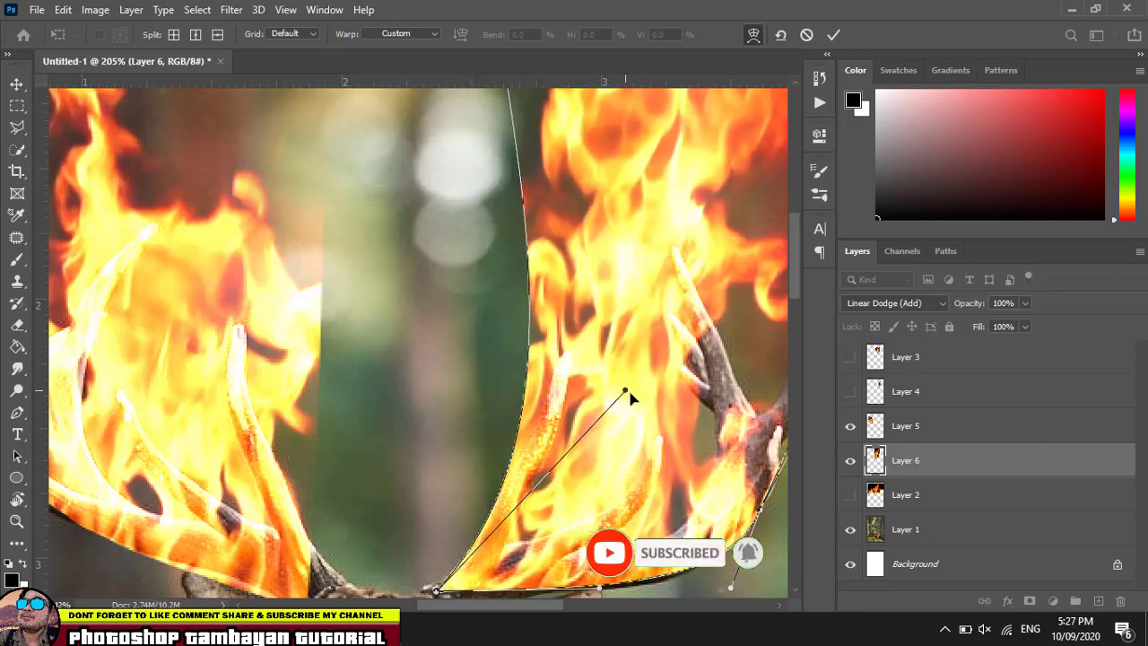
scroll(632, 386, "down", 2)
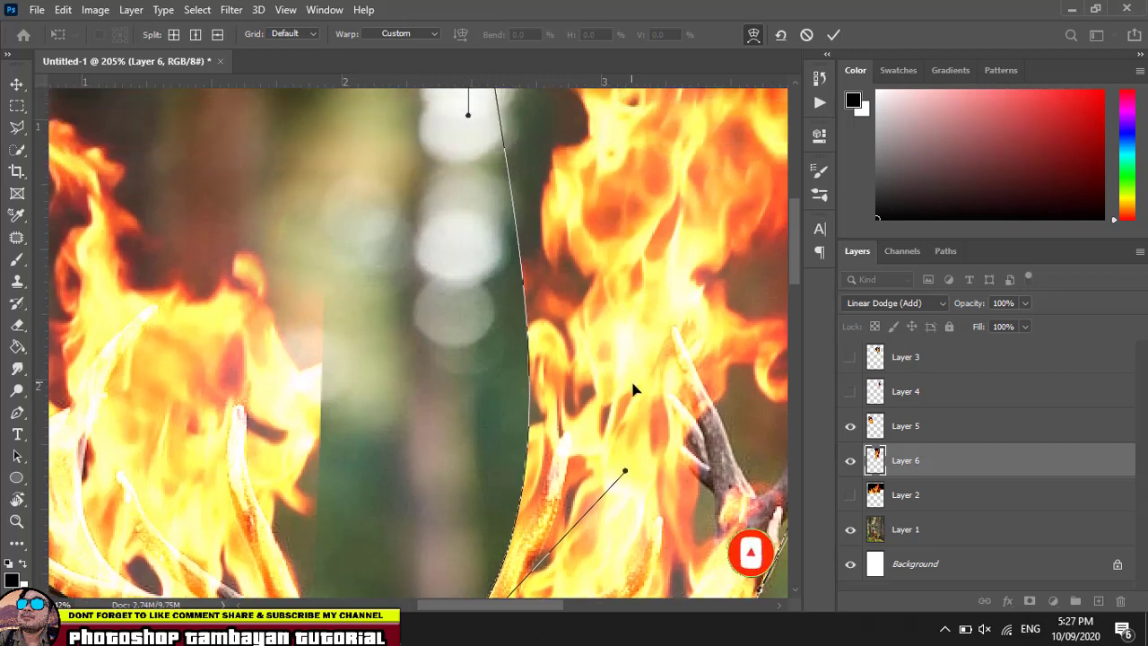
scroll(631, 378, "down", 2)
scroll(634, 392, "down", 3)
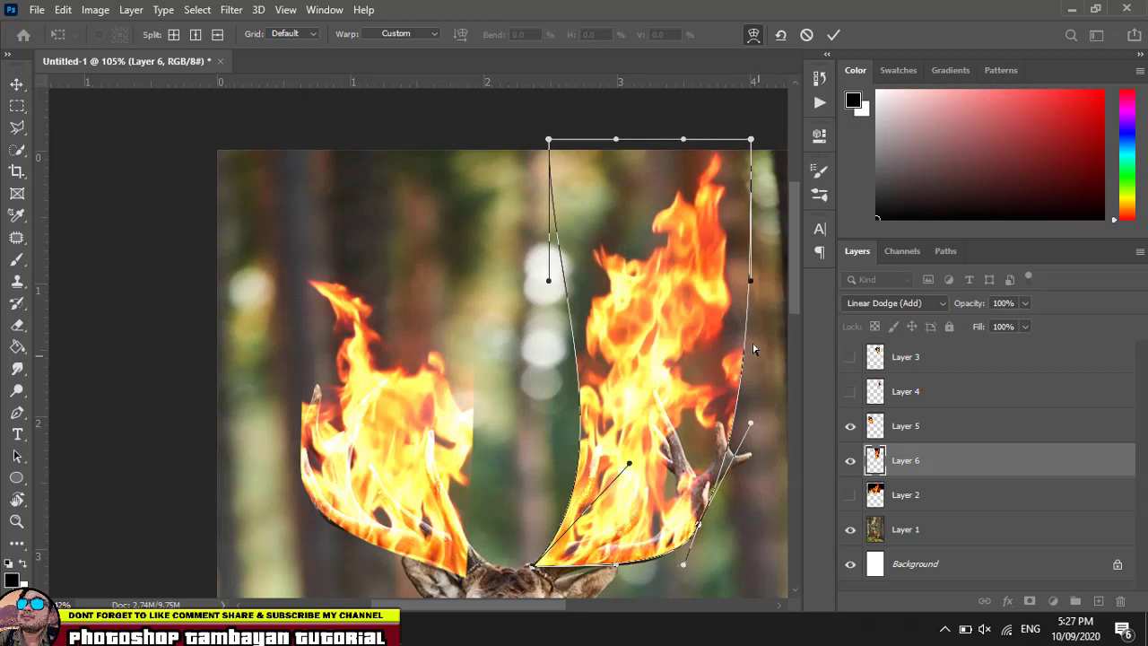
mouse_move(751, 284)
left_mouse_down()
mouse_move(758, 311)
mouse_move(736, 330)
mouse_move(777, 343)
mouse_move(723, 313)
left_mouse_up()
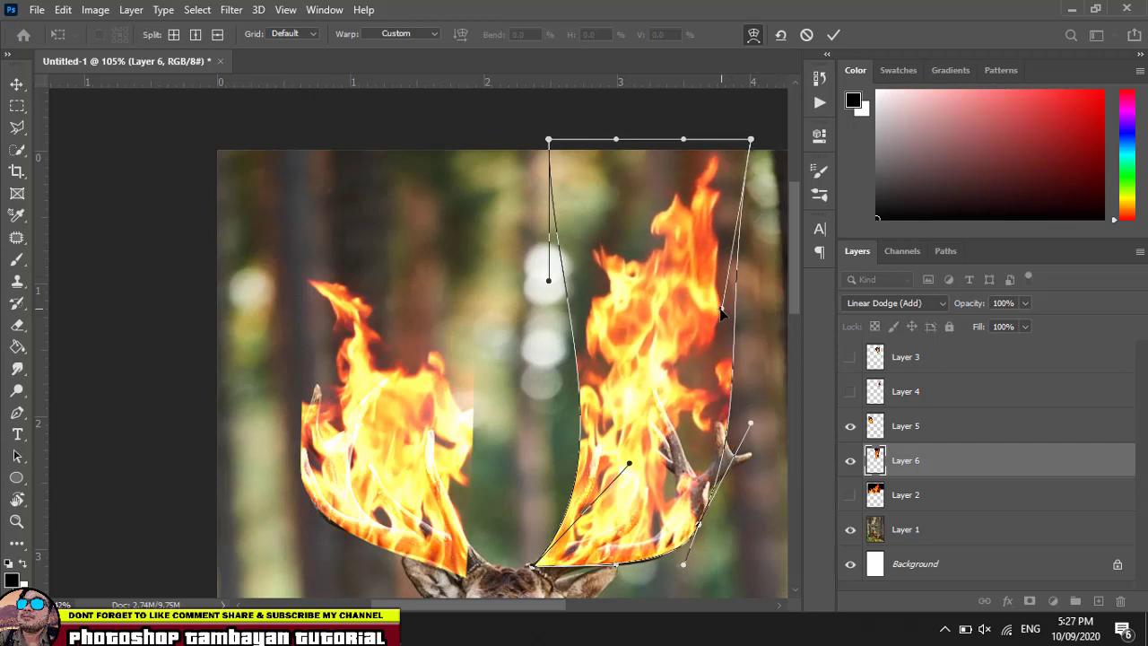
key("Return")
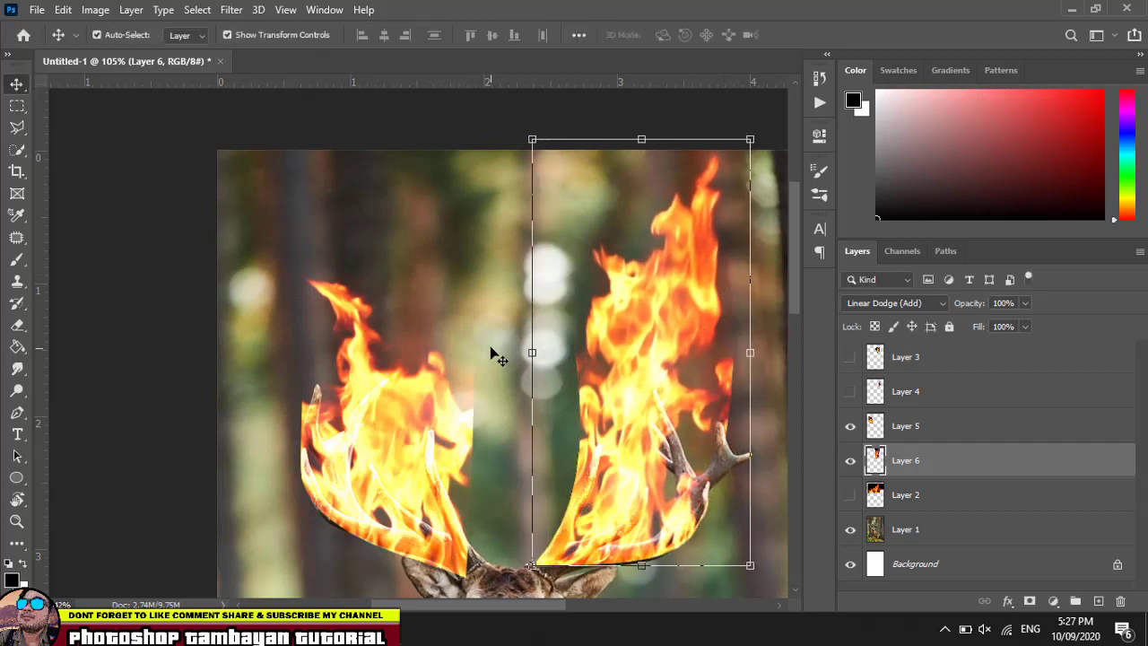
Finish the warp and browse the Layers panel for the right antler's flame layer.
left_click(532, 435)
left_click(596, 503)
scroll(596, 502, "down", 2)
scroll(597, 502, "down", 2)
scroll(597, 502, "down", 2)
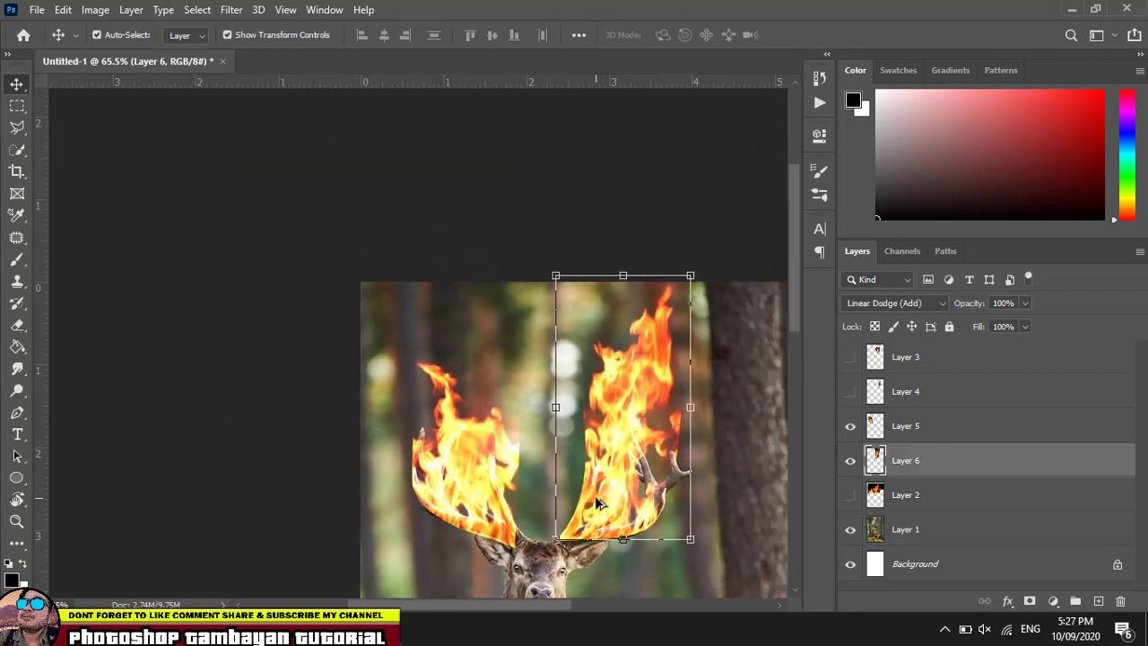
scroll(596, 502, "down", 1)
scroll(599, 503, "down", 1)
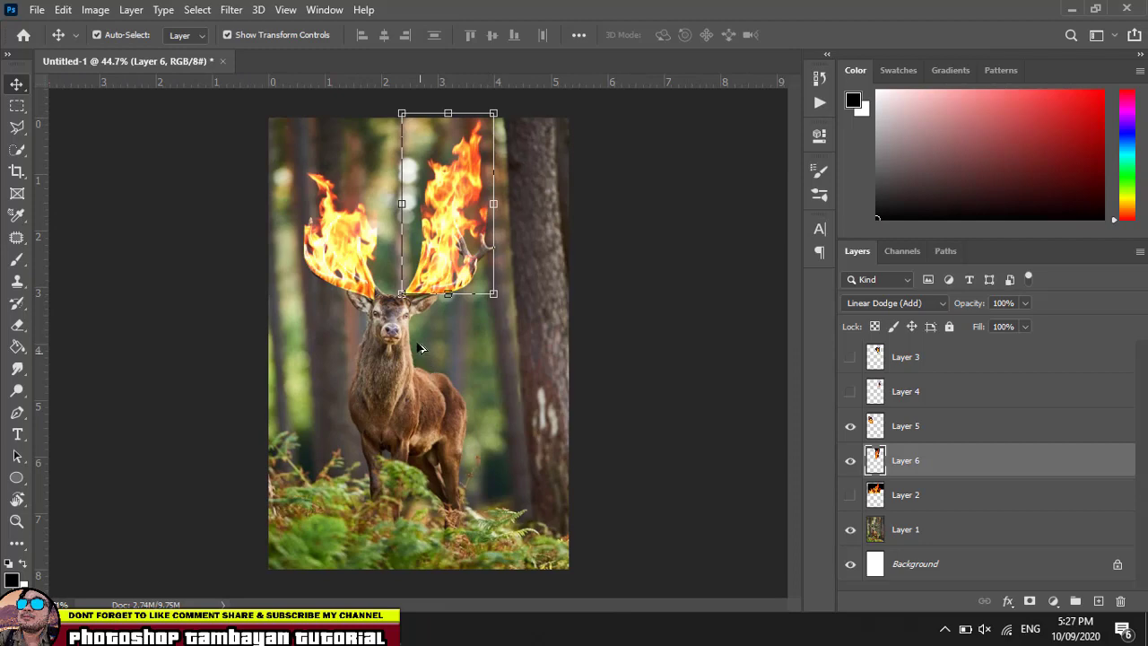
scroll(408, 297, "up", 1)
scroll(415, 307, "up", 1)
scroll(425, 317, "up", 2)
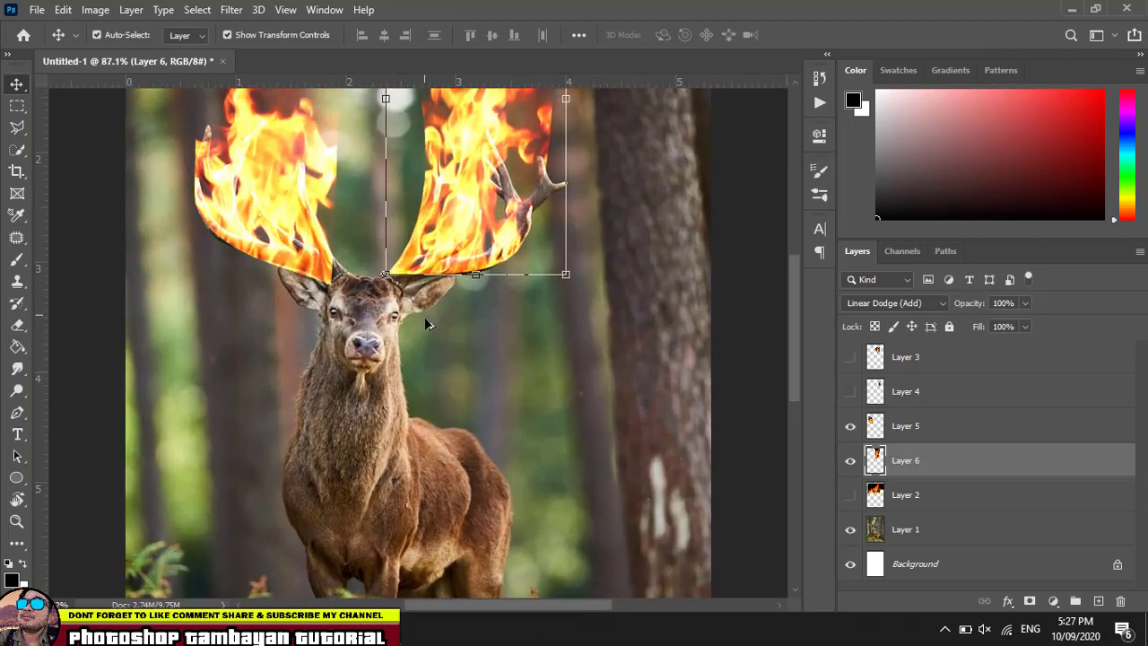
scroll(429, 329, "up", 1)
Select the deer photo layer, then the right antler's flame layer.
left_click(607, 356)
scroll(583, 350, "up", 1)
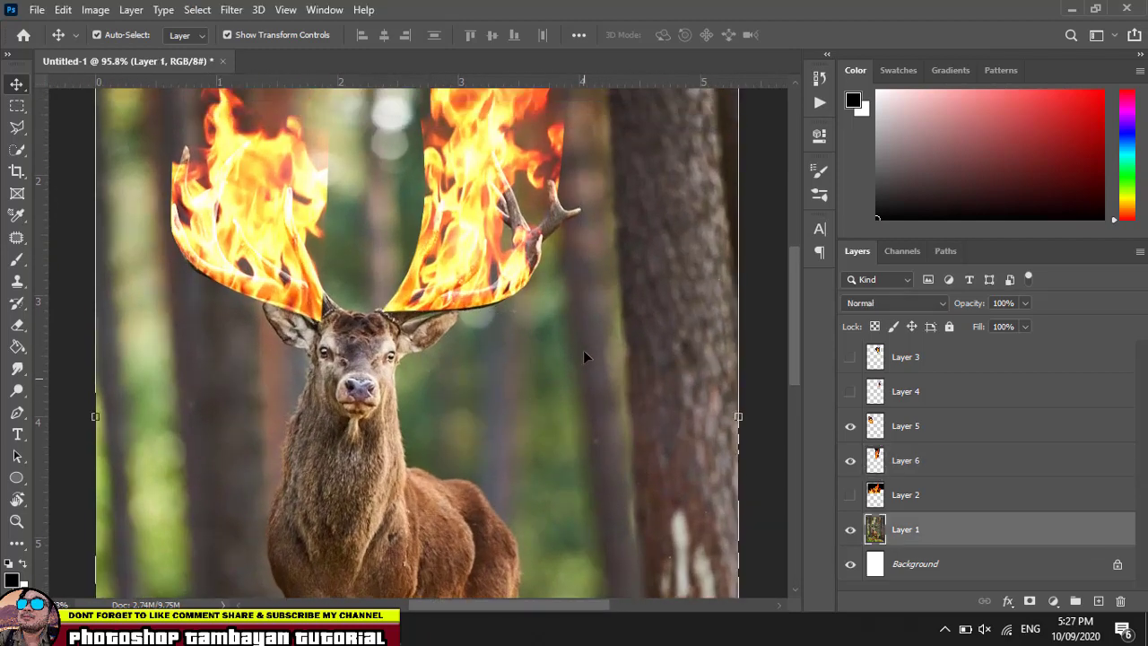
scroll(583, 350, "up", 3)
scroll(583, 354, "up", 2)
scroll(583, 354, "up", 2)
left_click(518, 306)
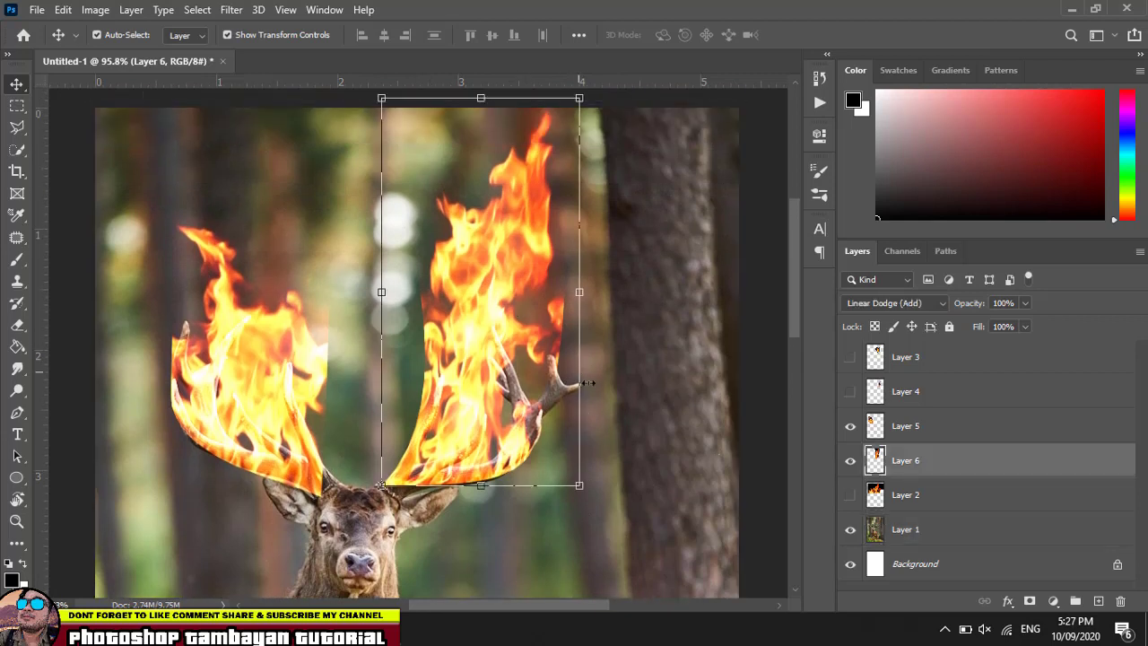
Make Layer 4's flames visible on the right antler and select Layer 1.
left_click(850, 392)
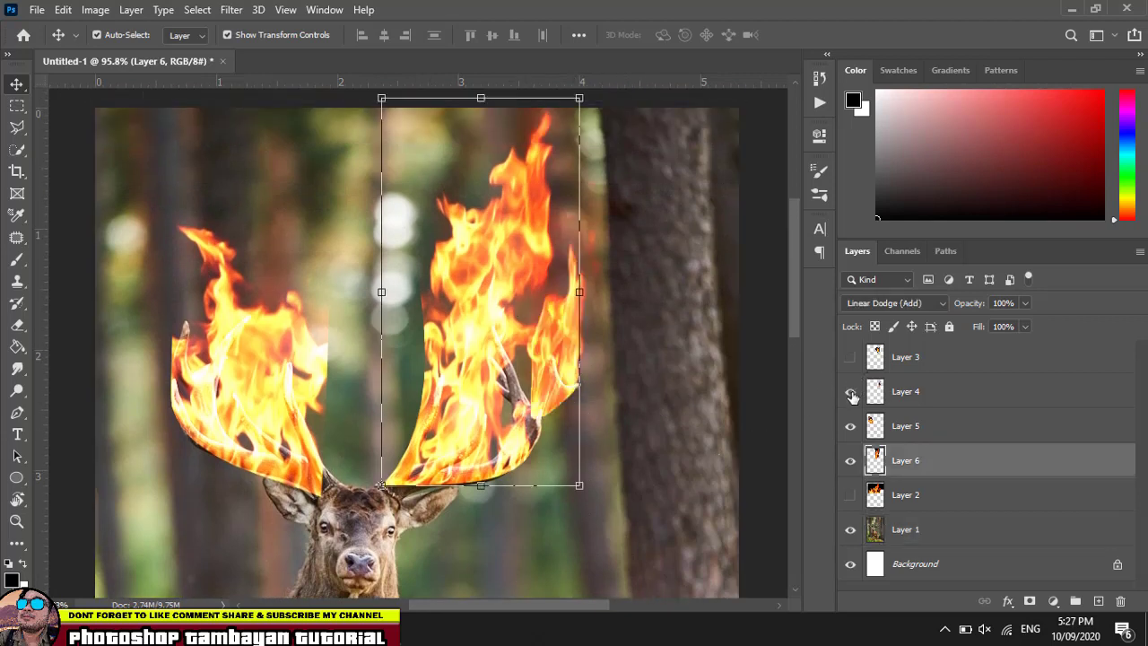
left_click(641, 384)
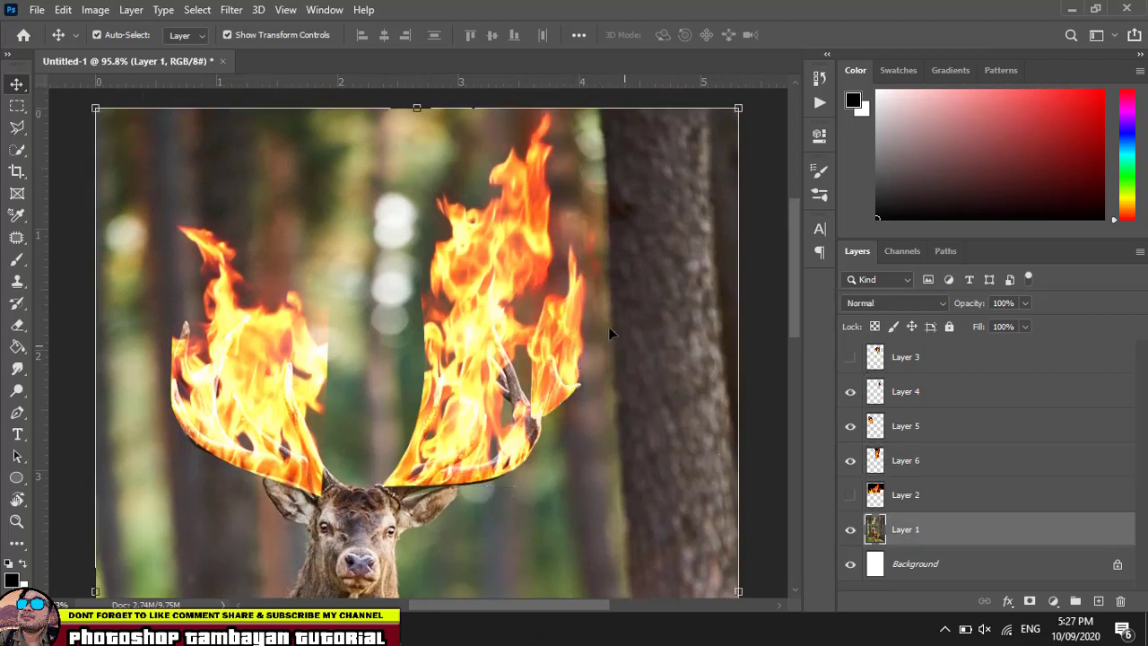
left_click(527, 270)
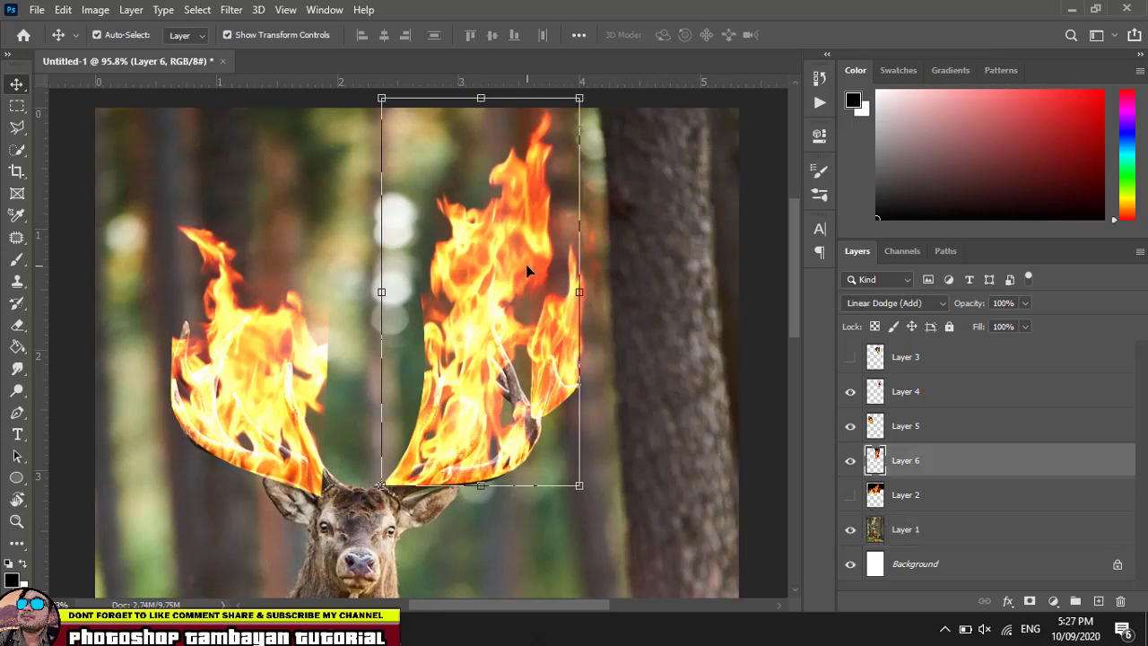
scroll(477, 399, "down", 1)
scroll(466, 402, "down", 1)
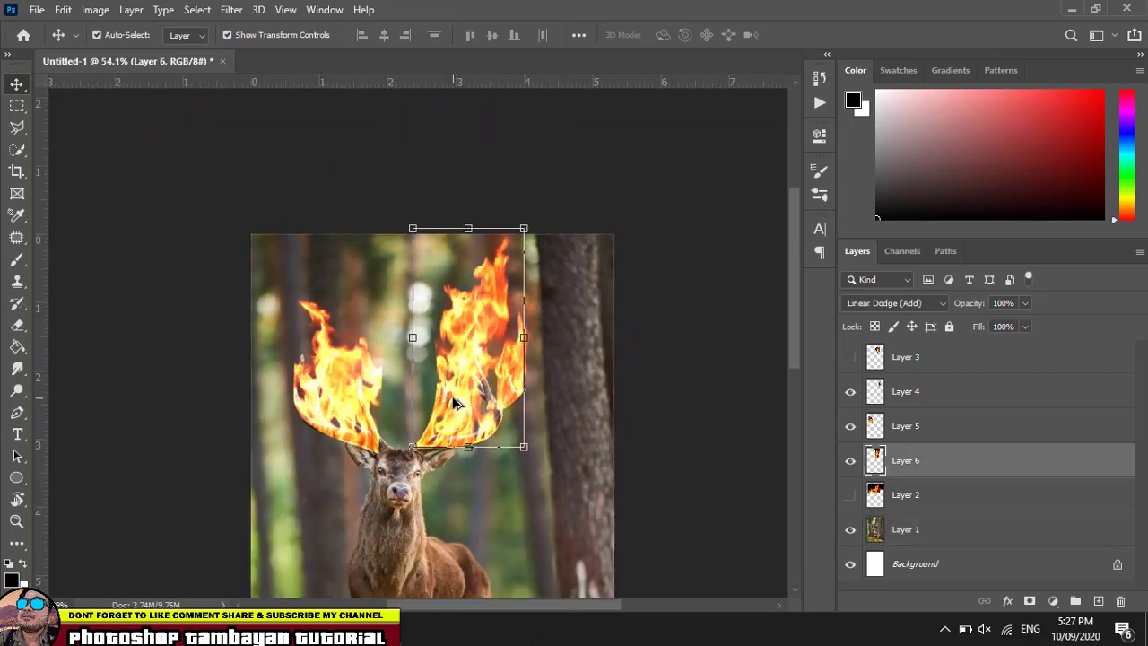
scroll(456, 404, "down", 1)
left_click(681, 363)
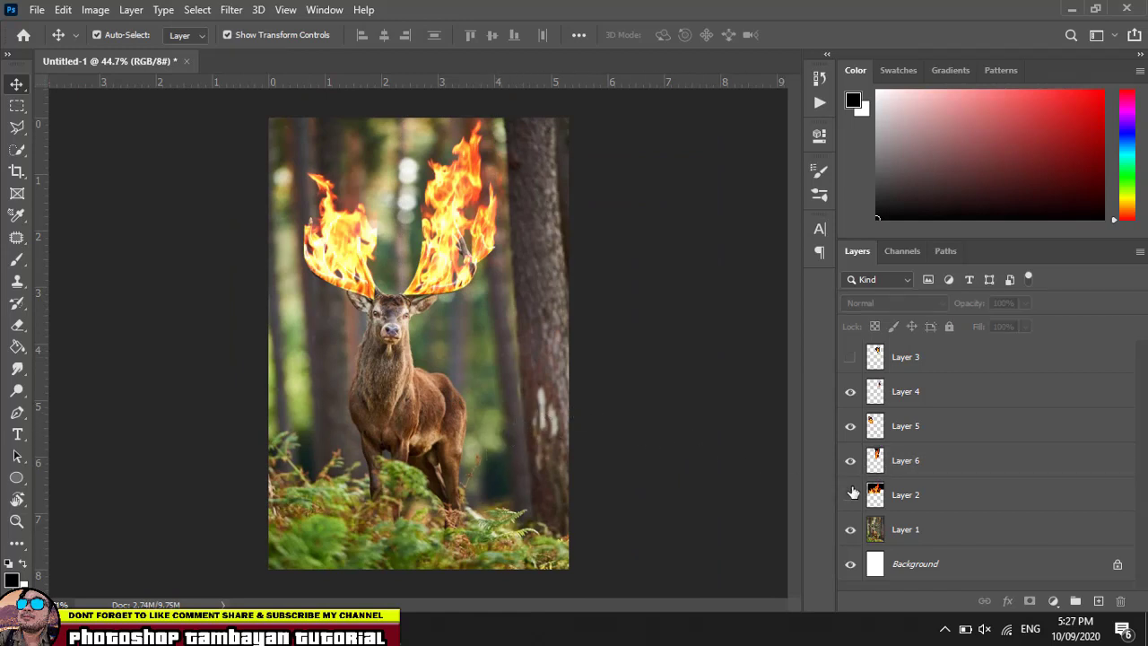
left_click(945, 531)
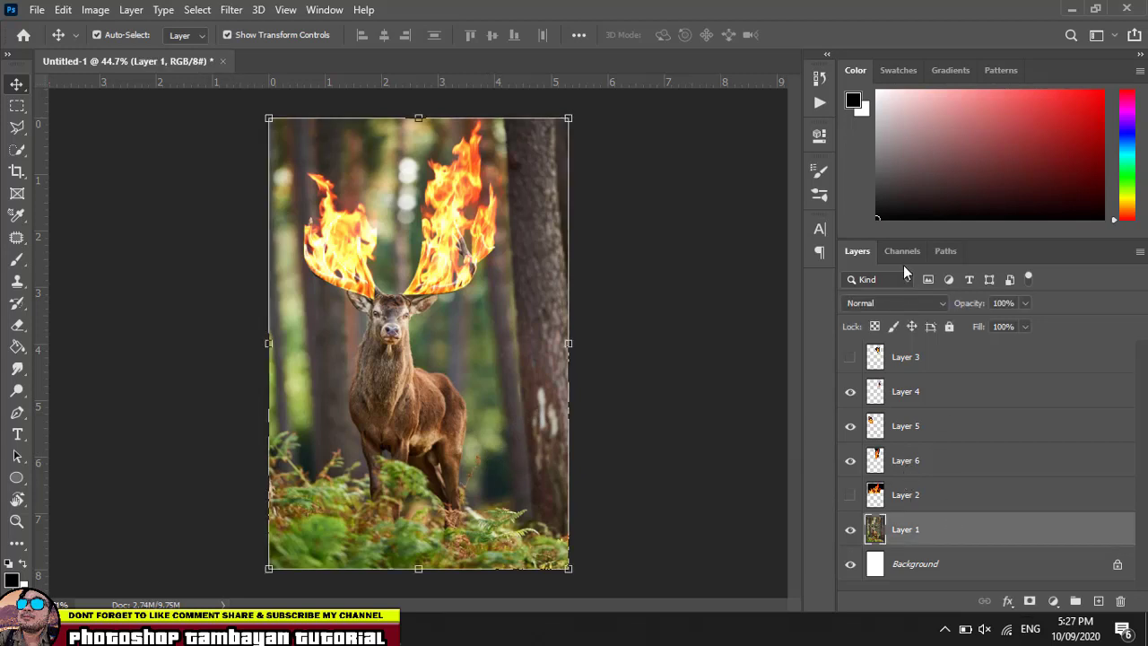
Add a Curves adjustment above Layer 1, bending the RGB curve with one point.
left_click(1053, 600)
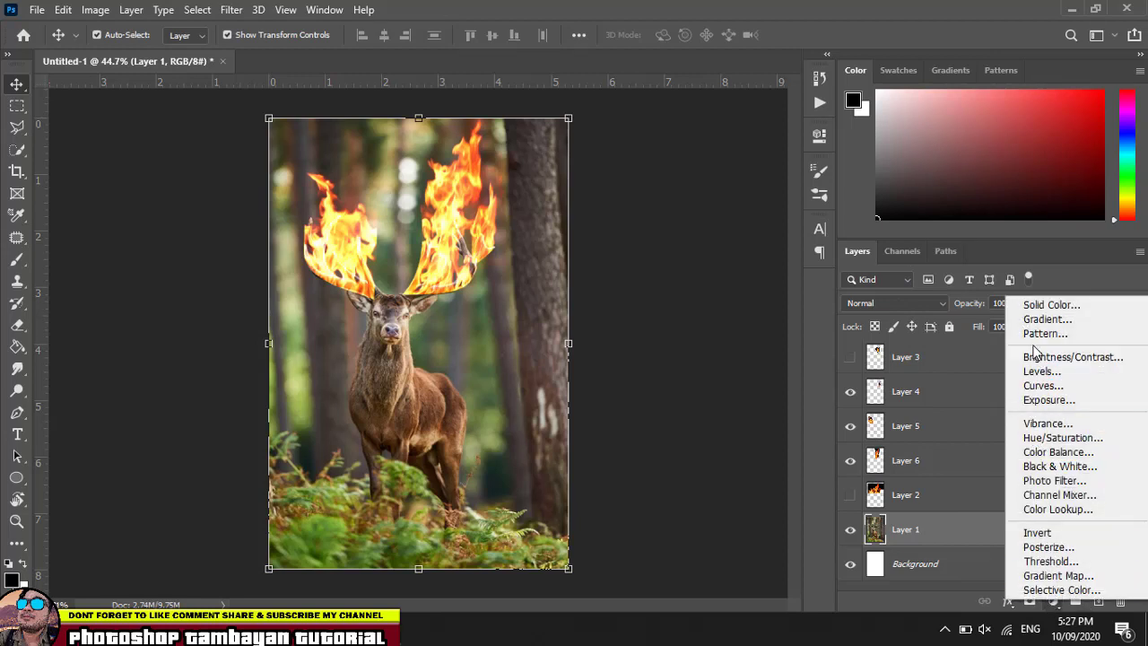
left_click(1043, 386)
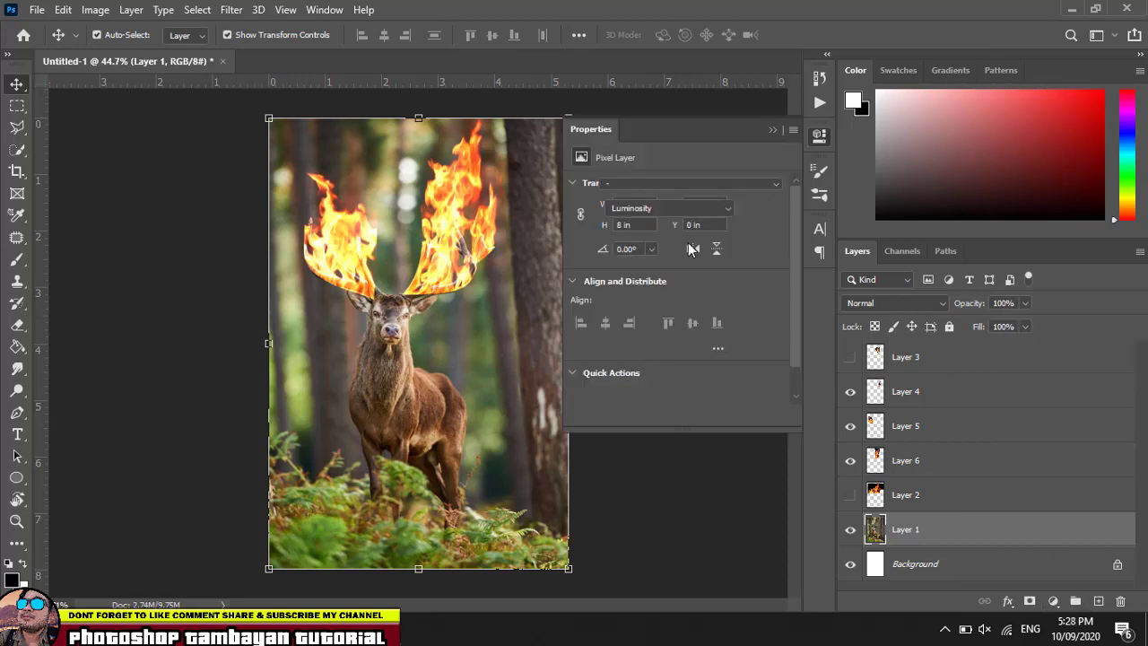
mouse_move(694, 307)
left_mouse_down()
mouse_move(687, 298)
mouse_move(700, 313)
left_mouse_up()
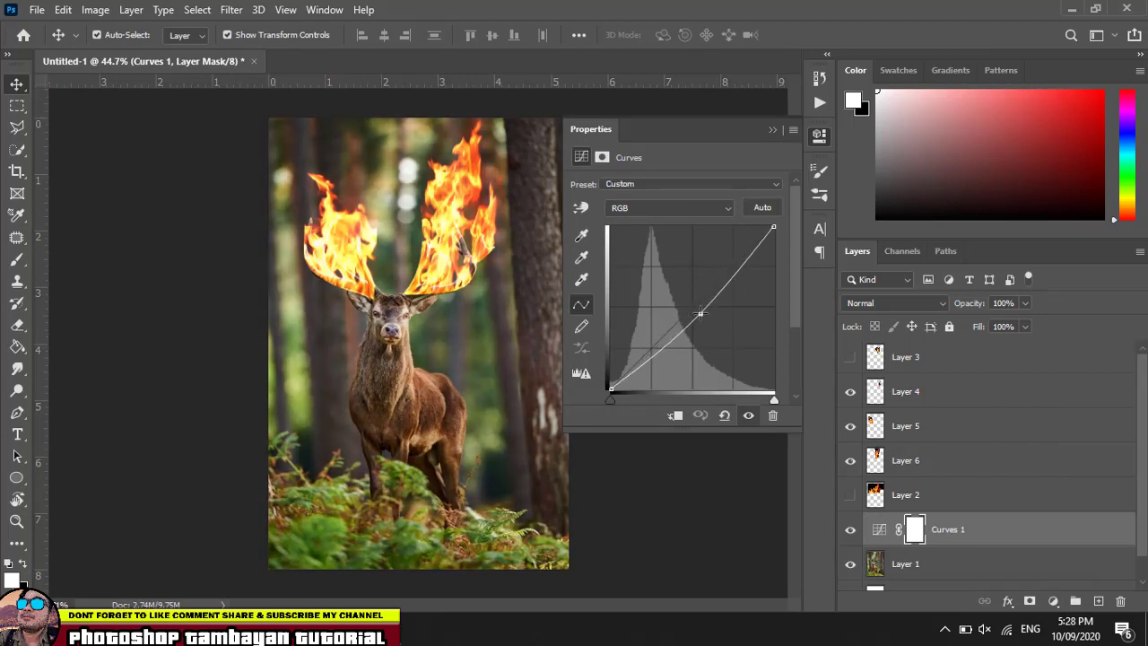
left_click(772, 131)
left_click(680, 302)
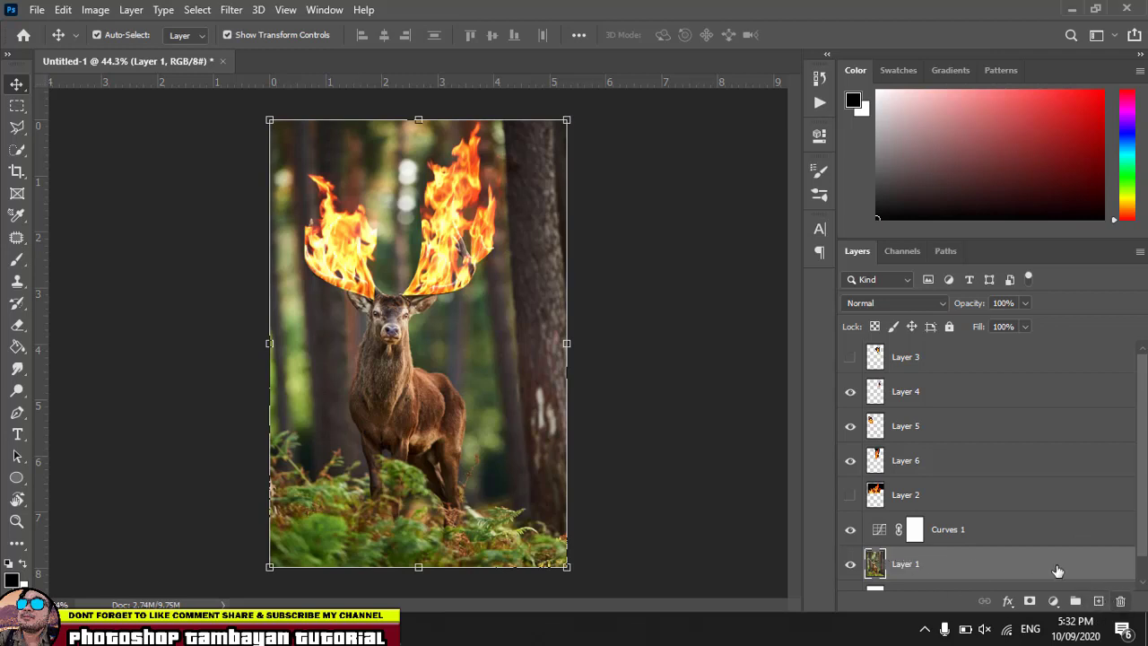
Create empty Layer 7 and load the 1041 px smoke2 brush from rons_smoke 2.
left_click(1098, 601)
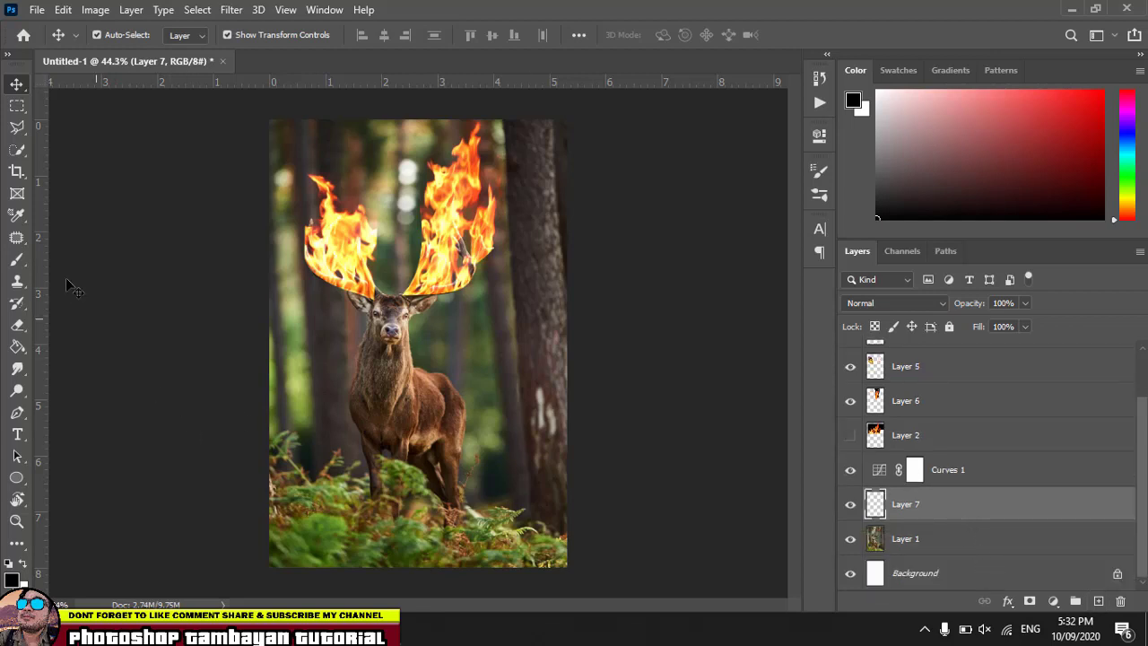
left_click(16, 261)
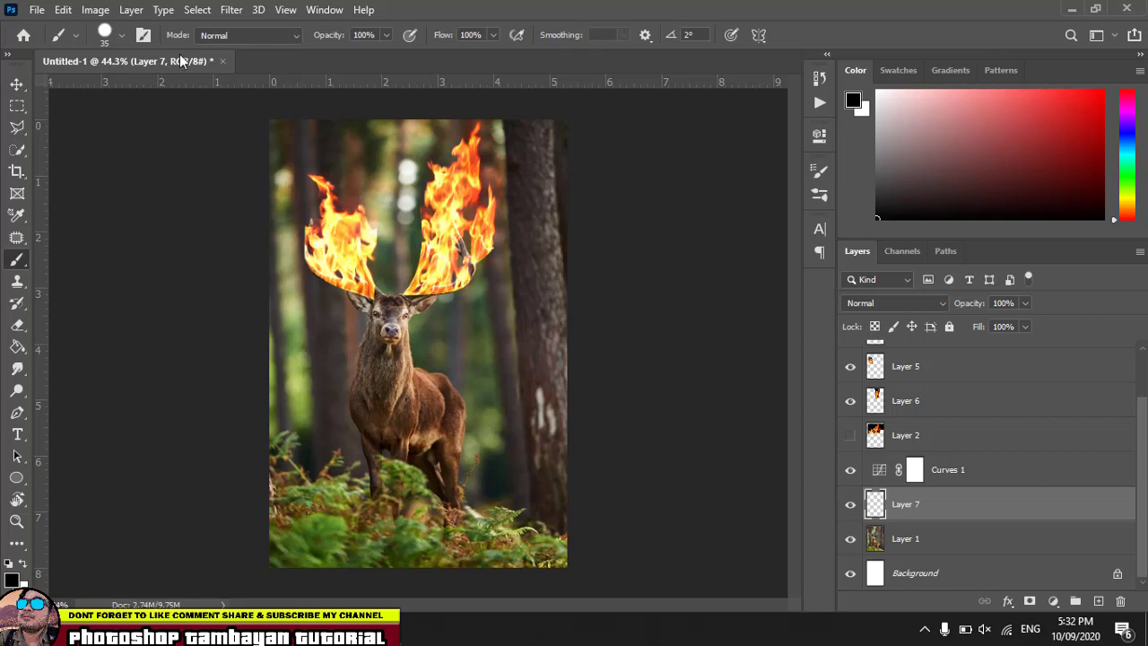
left_click(125, 37)
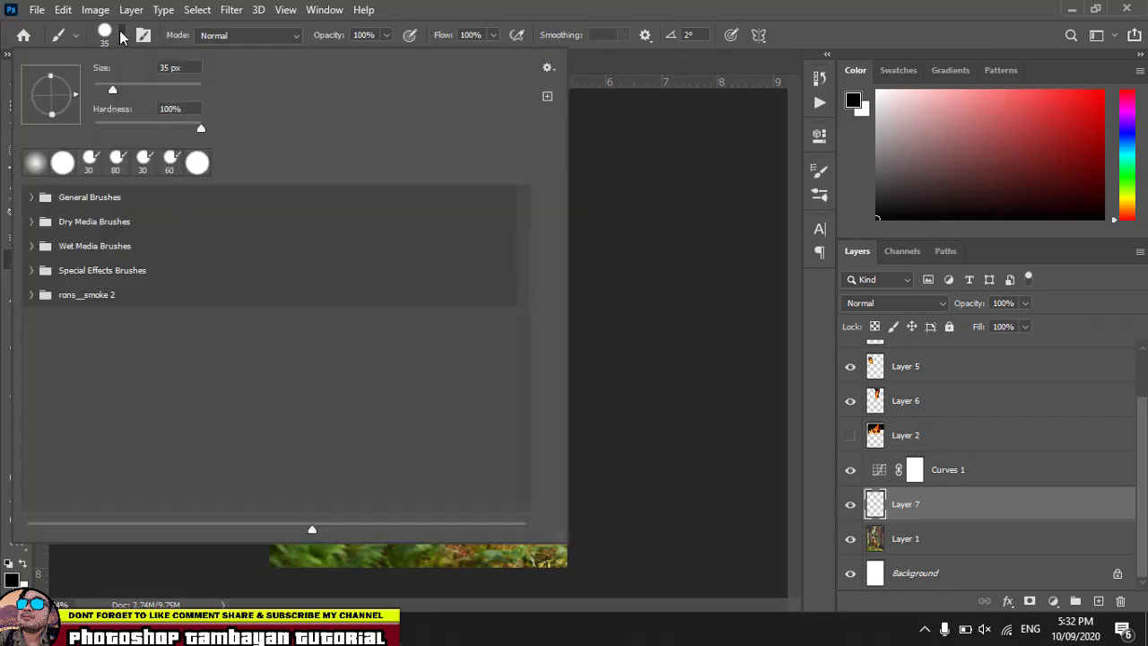
left_click(33, 295)
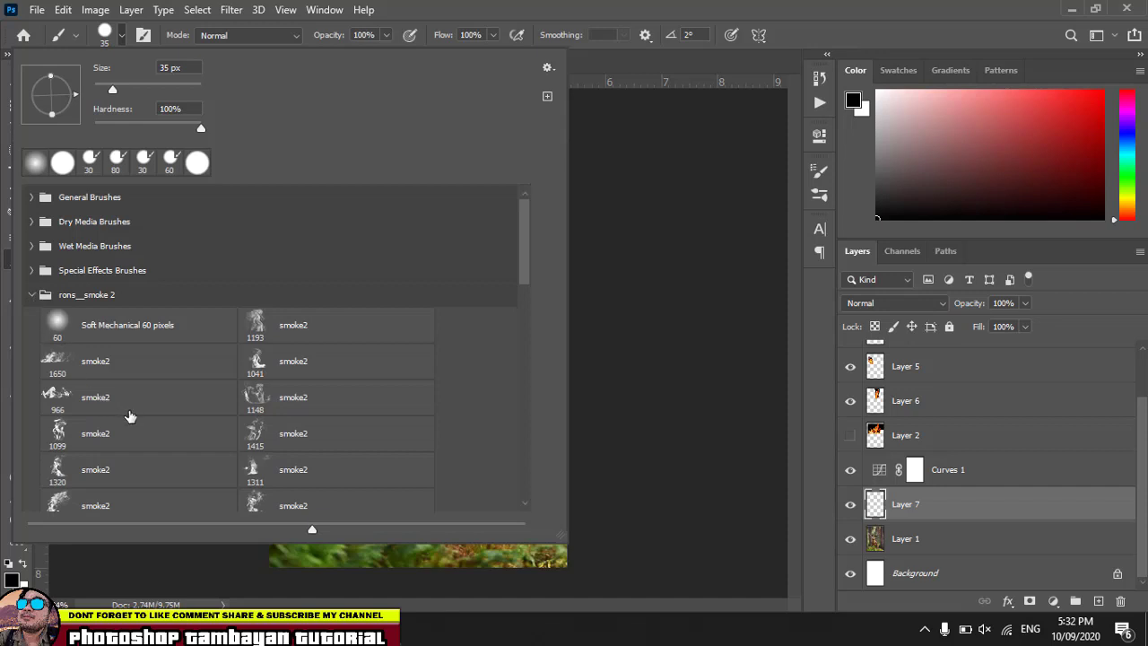
left_click(298, 365)
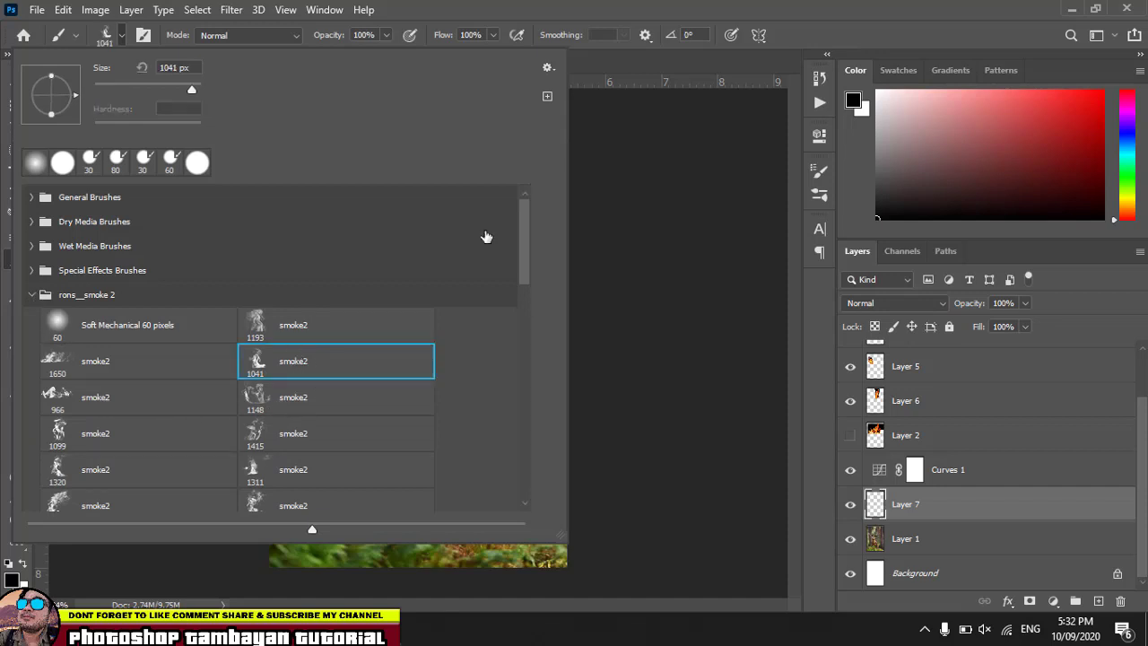
left_click(662, 8)
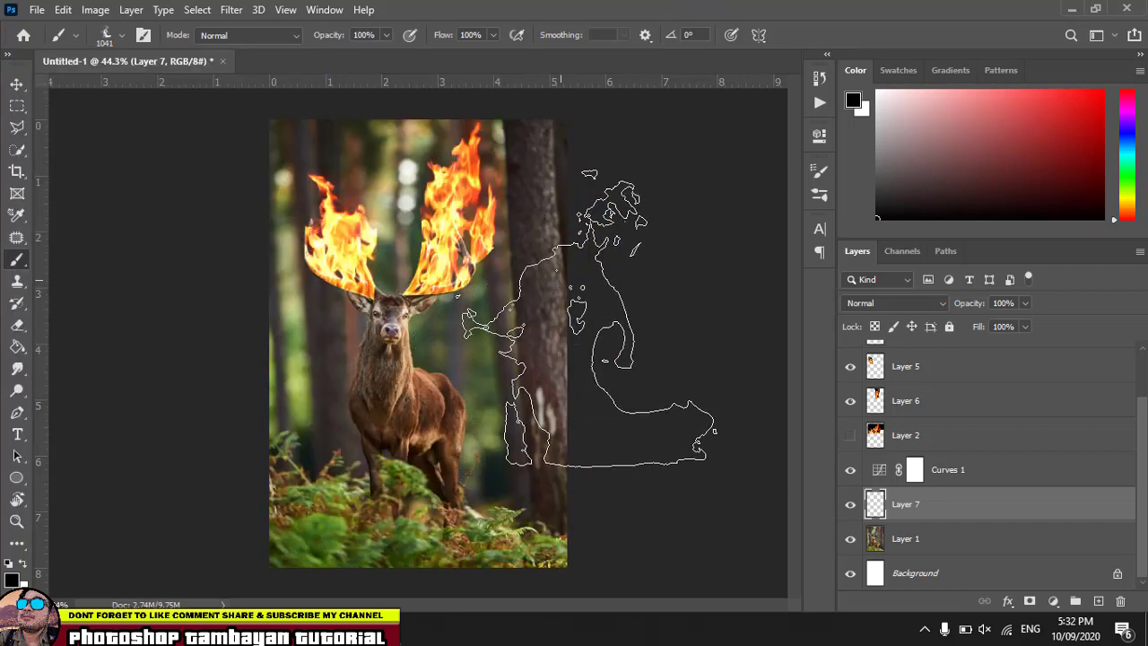
scroll(387, 237, "up", 1)
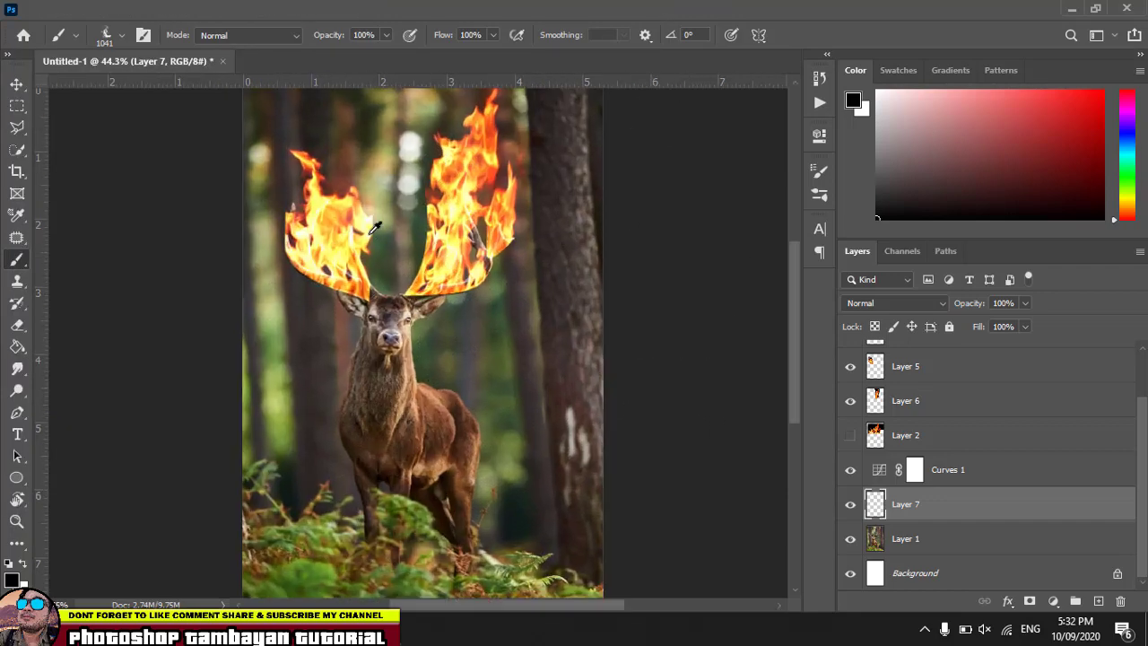
scroll(388, 236, "up", 2)
scroll(388, 236, "up", 1)
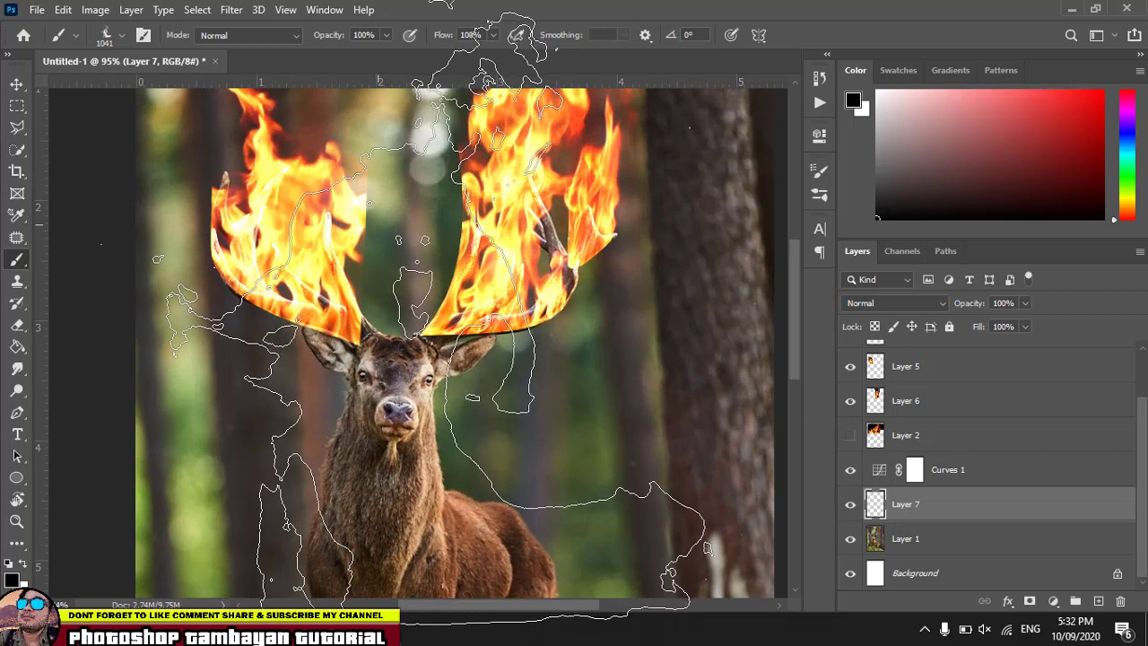
key("bracketleft")
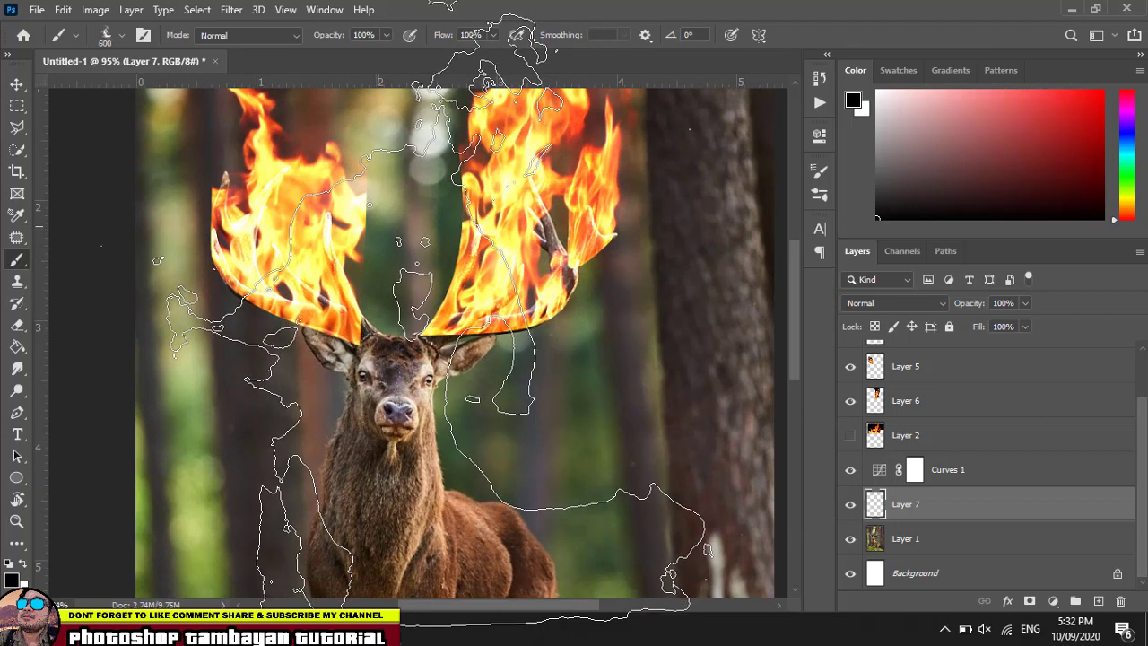
key("bracketleft")
key("bracketleft")
key("bracketleft")
key("bracketleft")
key("bracketleft")
scroll(368, 229, "up", 2)
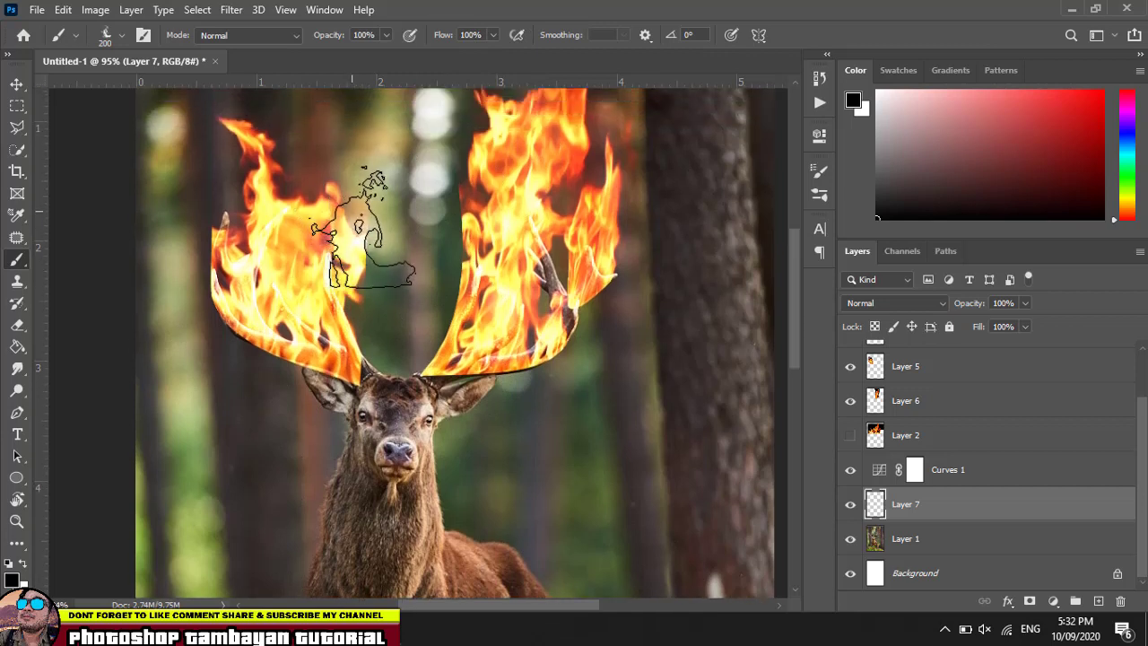
scroll(363, 228, "up", 2)
left_click(339, 219)
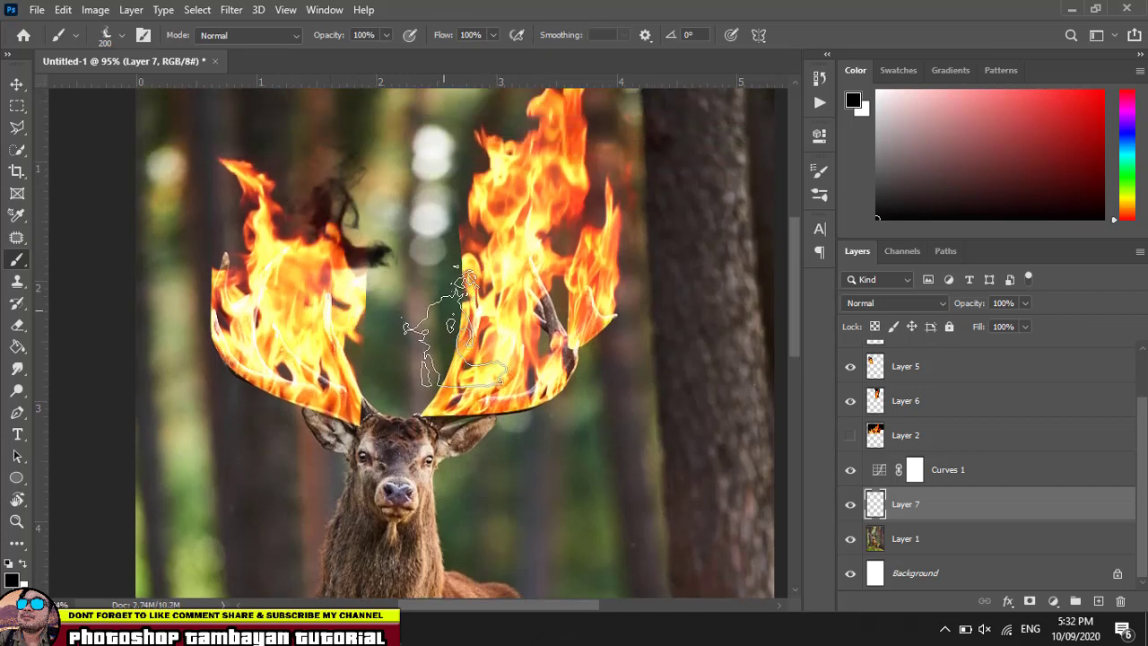
key("ctrl+z")
scroll(385, 269, "up", 2)
scroll(358, 224, "up", 2)
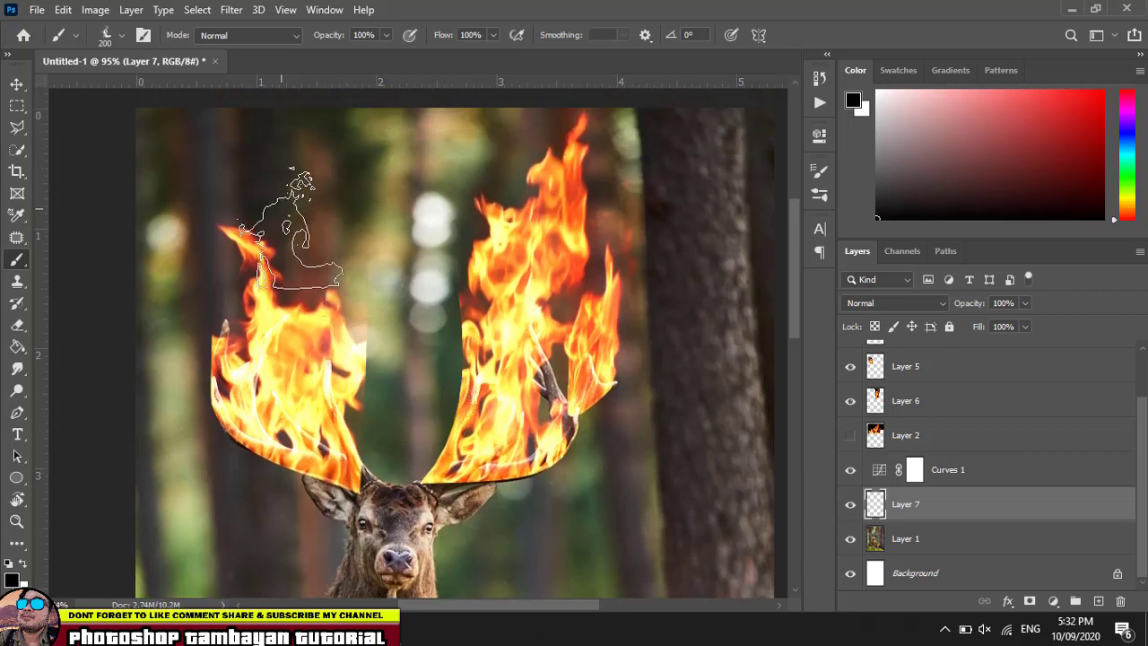
left_click(291, 240)
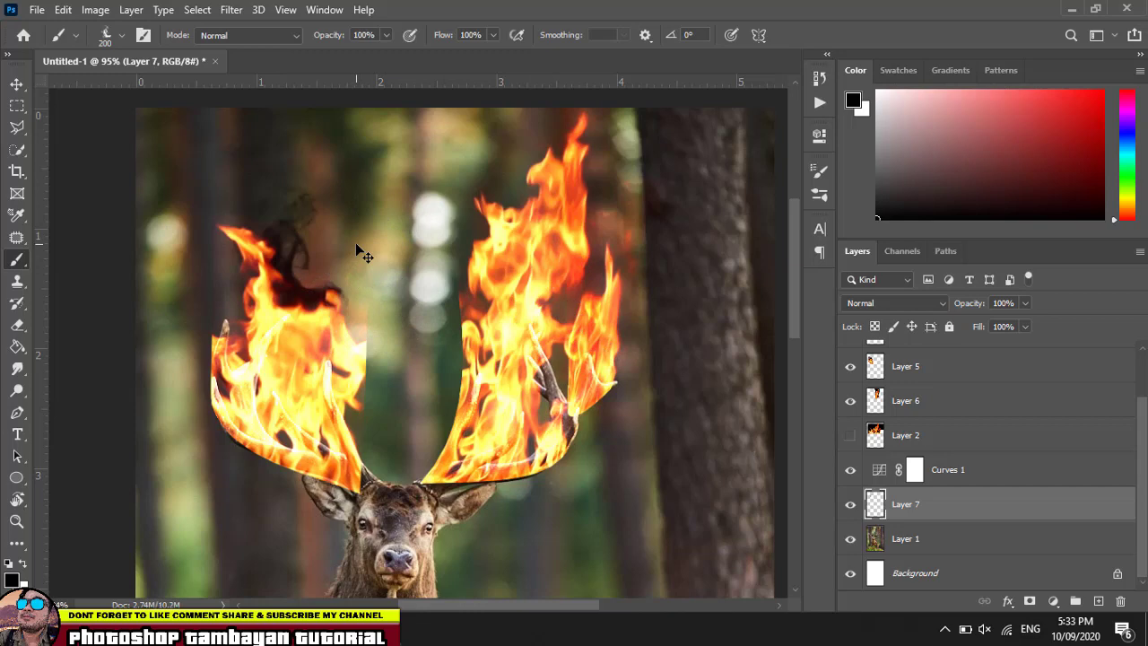
key("ctrl+z")
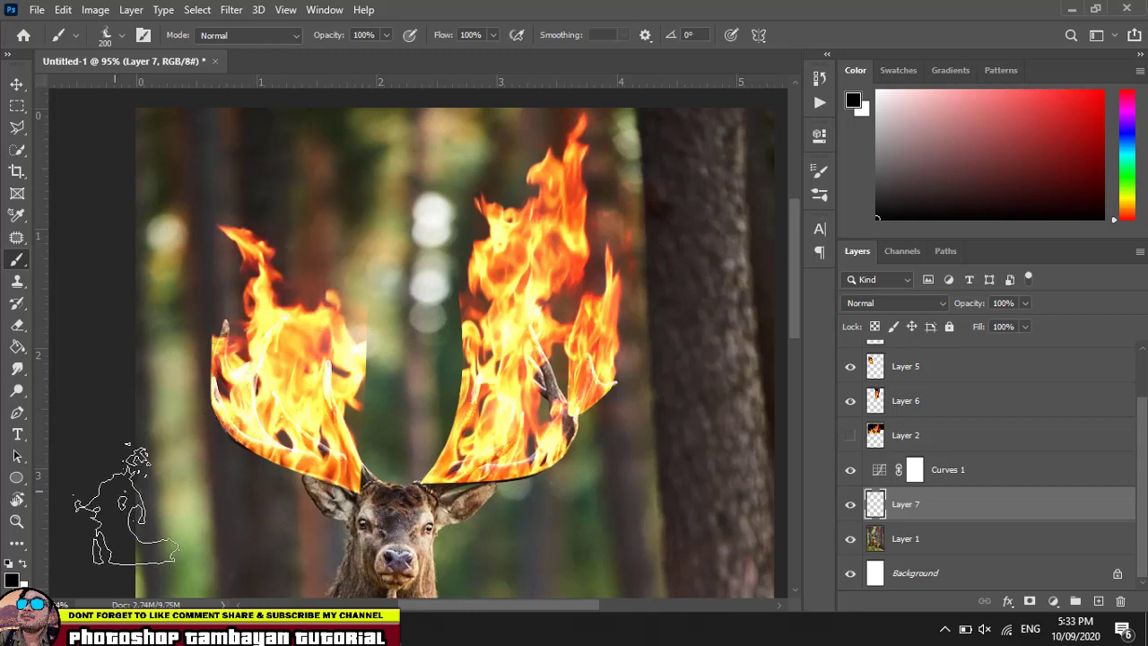
Set the foreground colour to white.
left_click(12, 578)
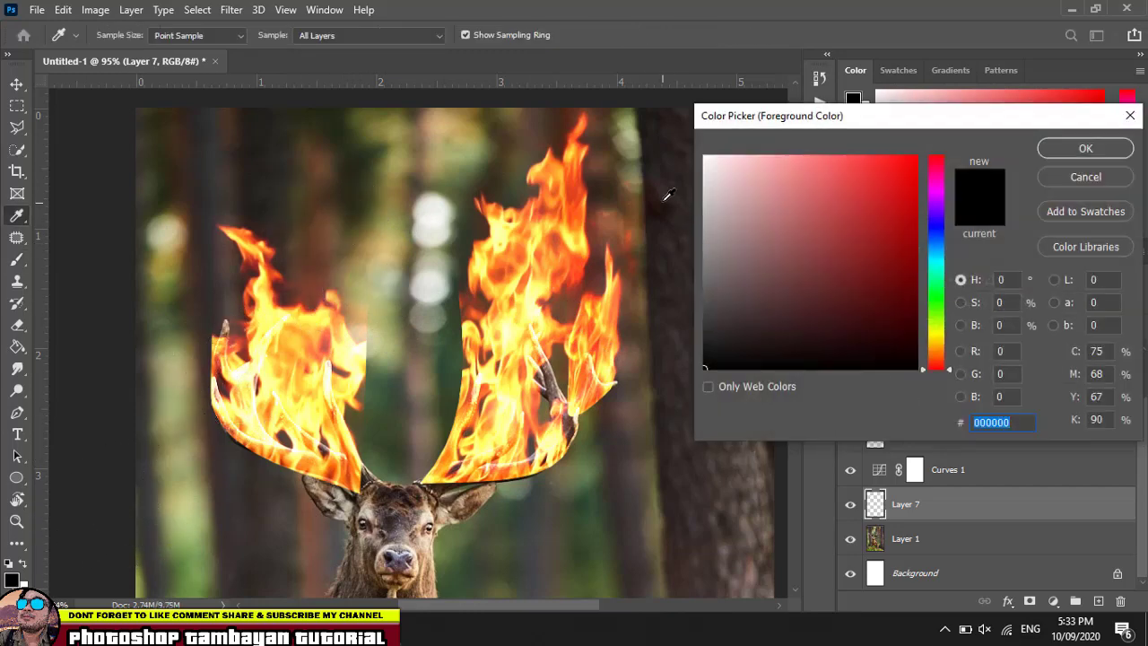
left_click_drag(713, 179, 636, 95)
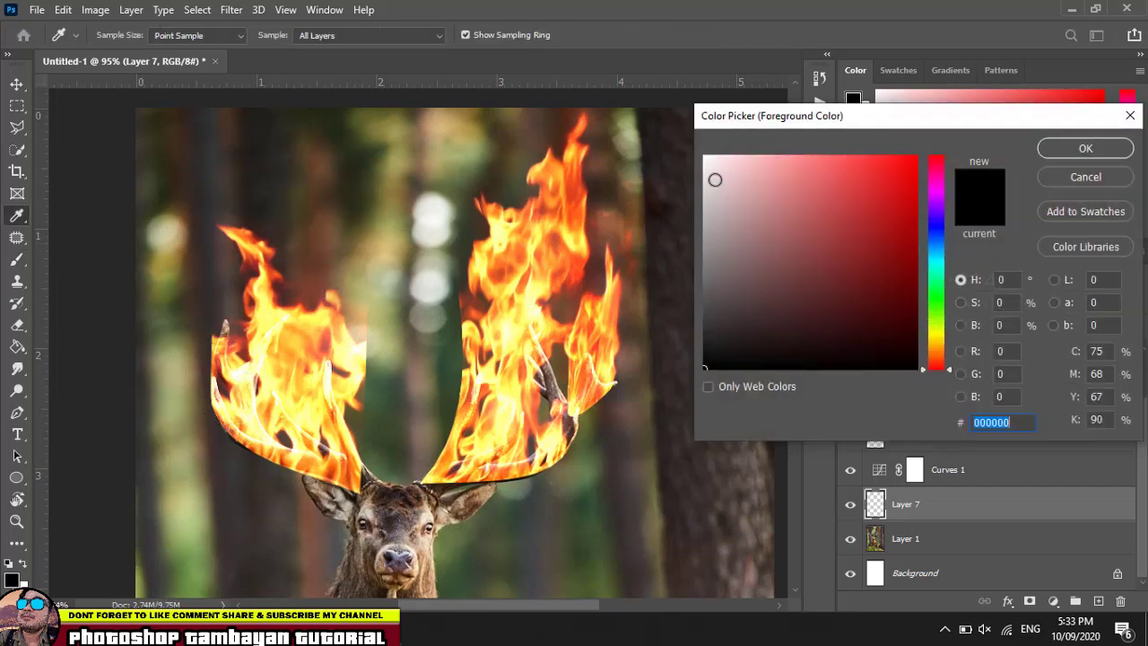
left_click(1067, 153)
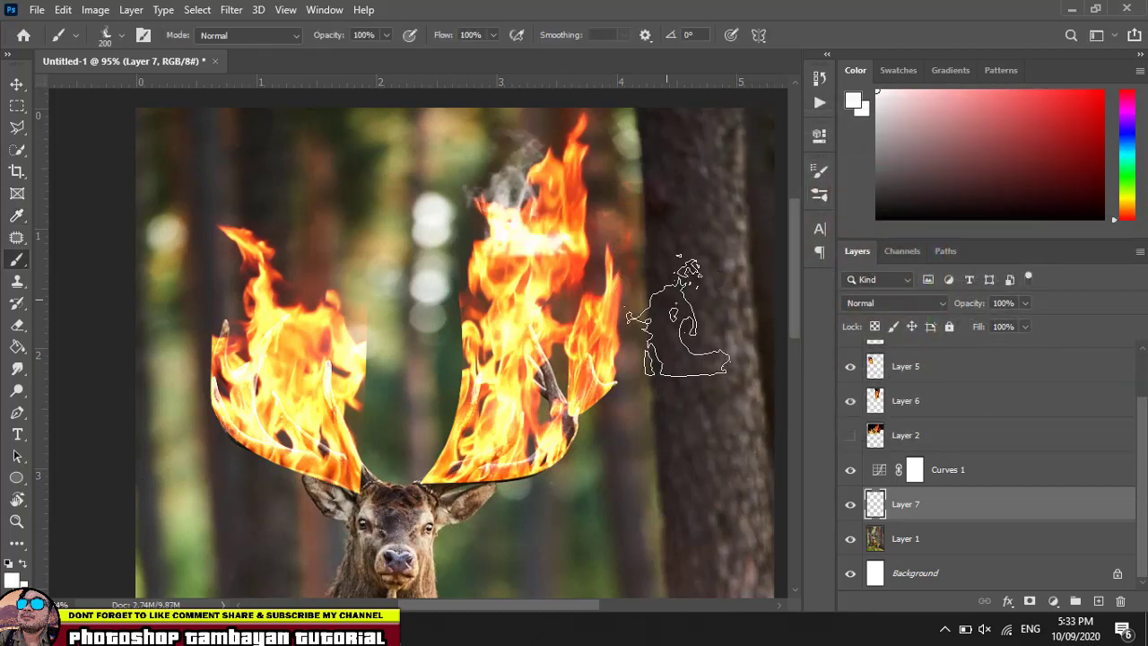
Load a smoke2 brush preset and shrink it to 300 px.
left_click(123, 35)
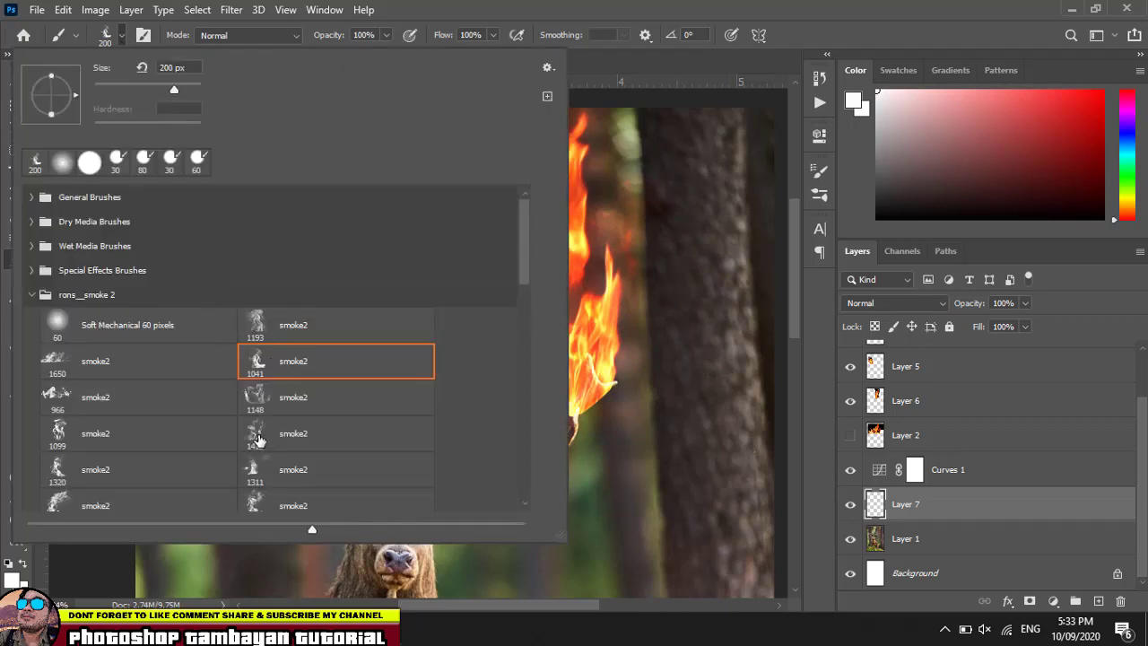
left_click(257, 437)
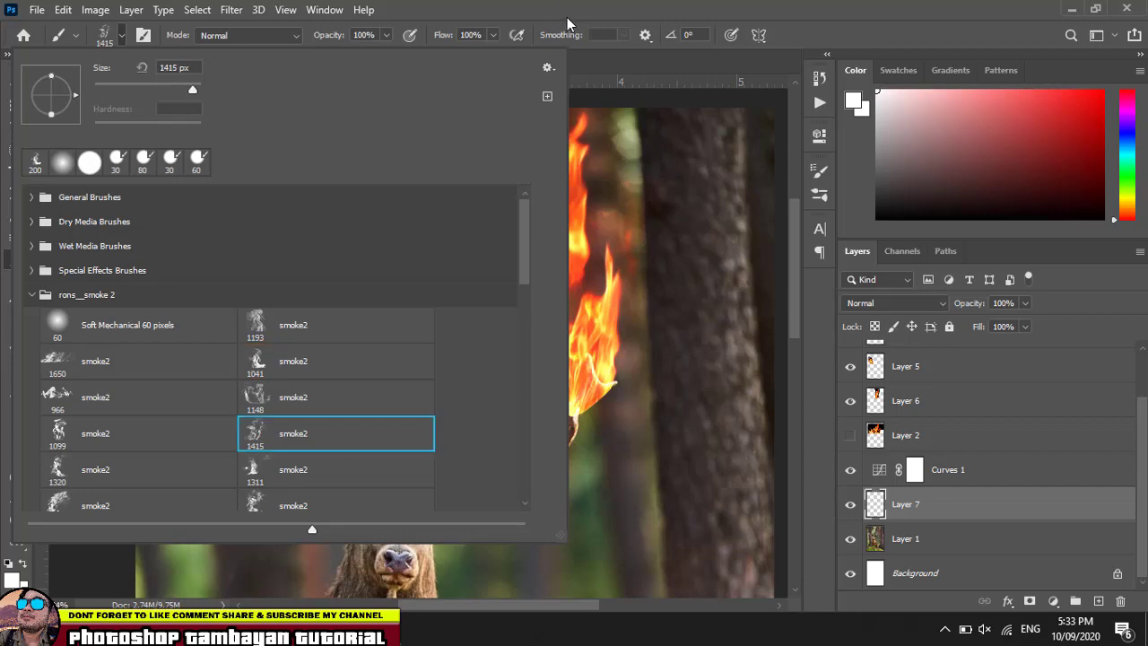
key("Return")
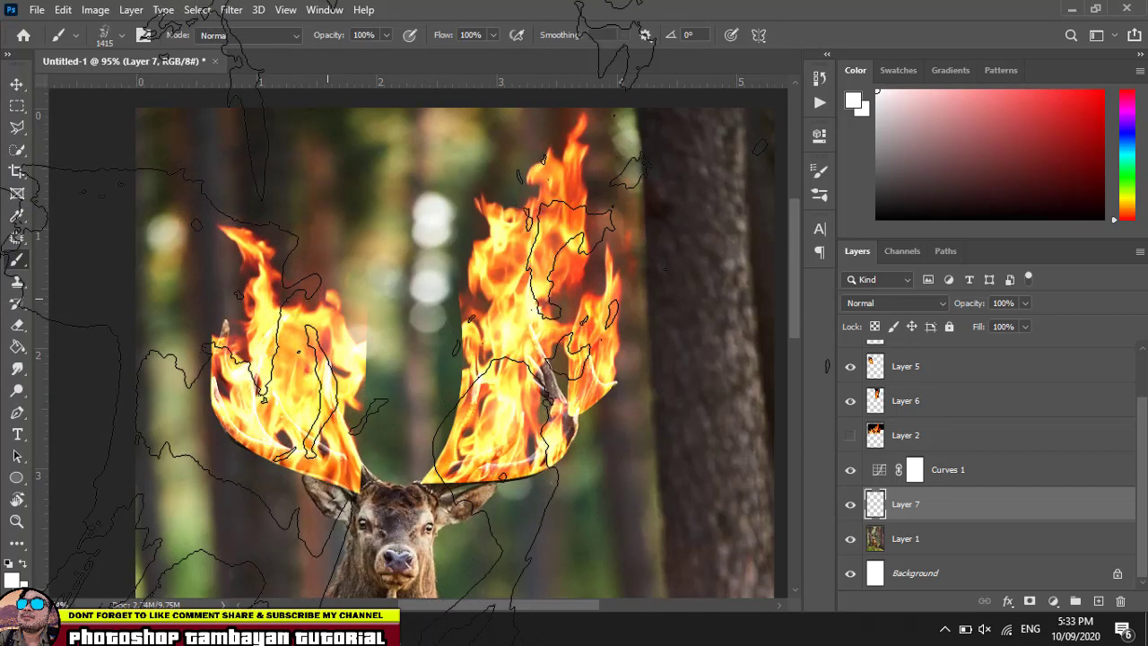
key("bracketleft")
key("bracketleft")
key("bracketleft")
key("bracketleft")
key("bracketleft")
key("bracketleft")
key("bracketleft")
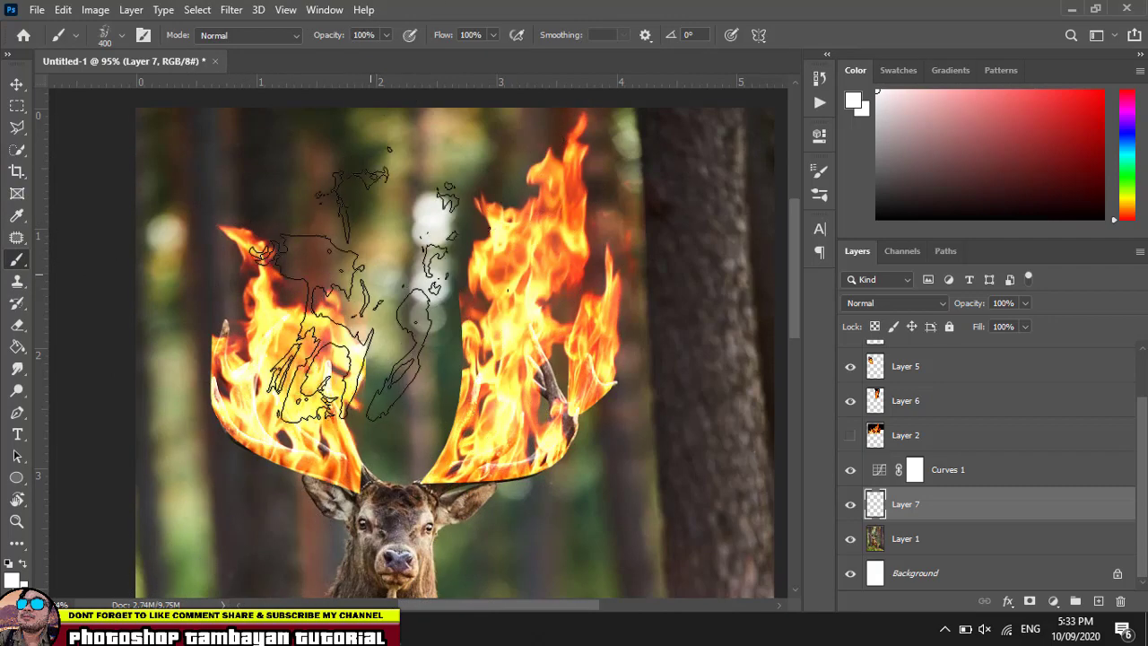
key("bracketleft")
key("bracketleft")
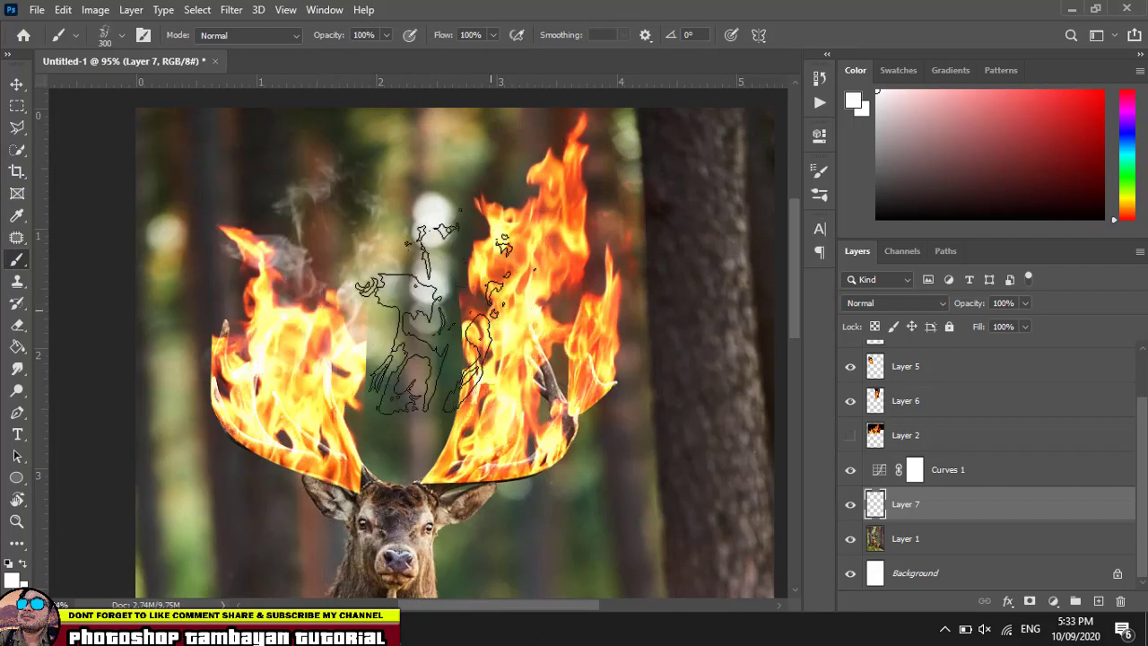
Stamp white smoke above the left antler, undoing trial stamps on the right antler.
left_click(306, 263)
key("bracketleft")
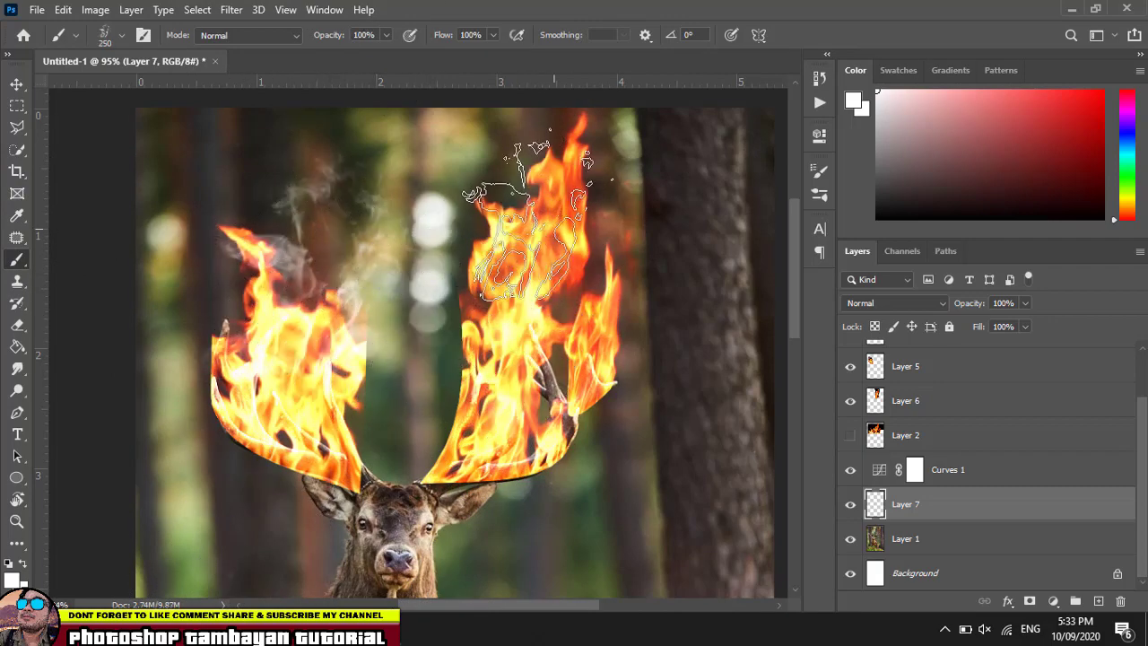
scroll(570, 251, "up", 2)
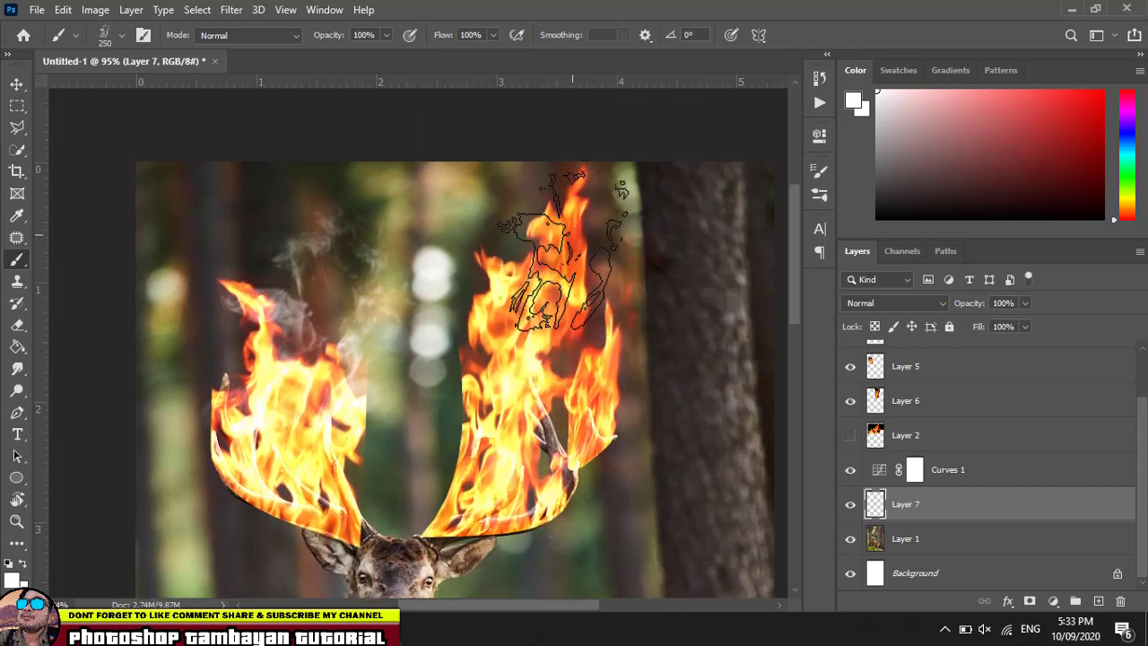
left_click(557, 246)
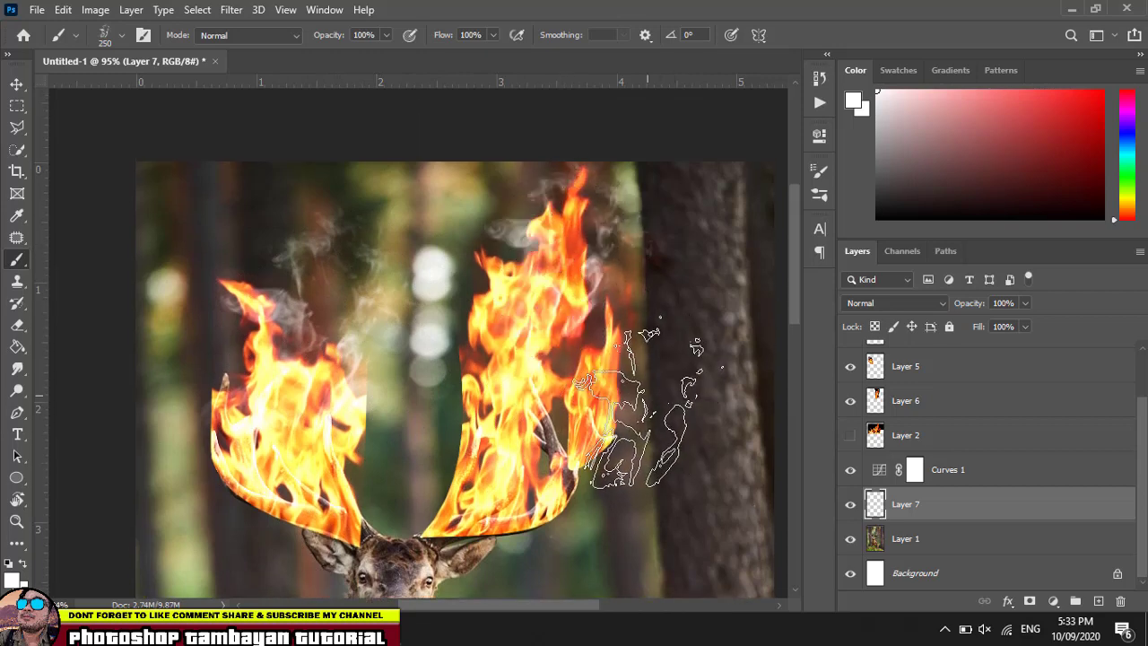
left_click(590, 381)
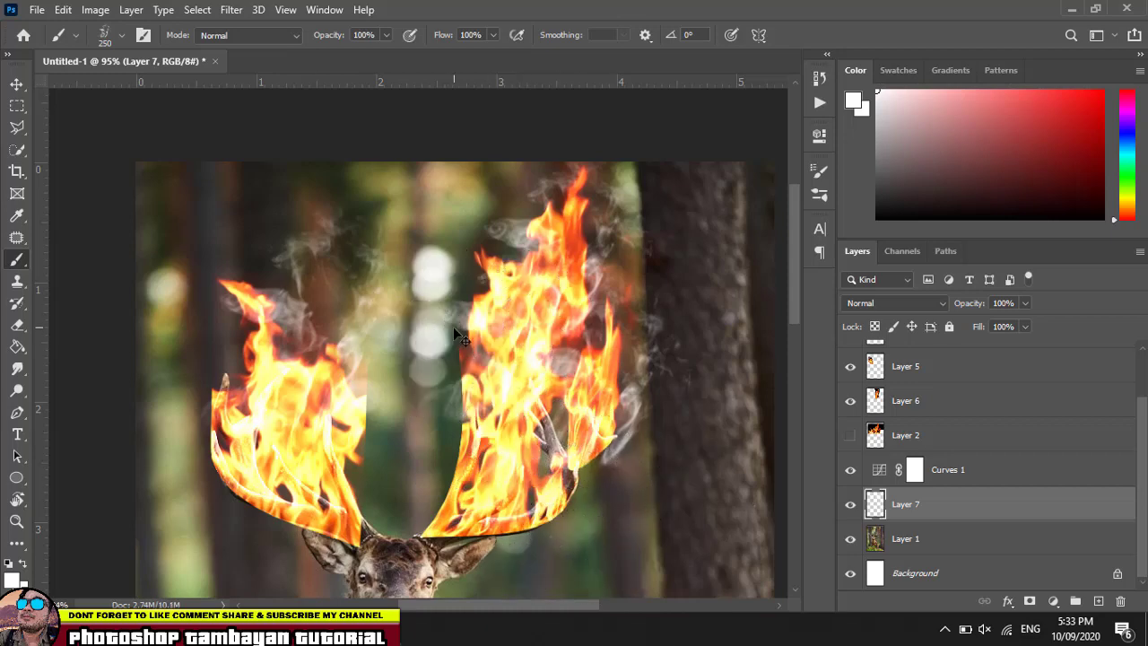
key("ctrl+z")
key("ctrl+z")
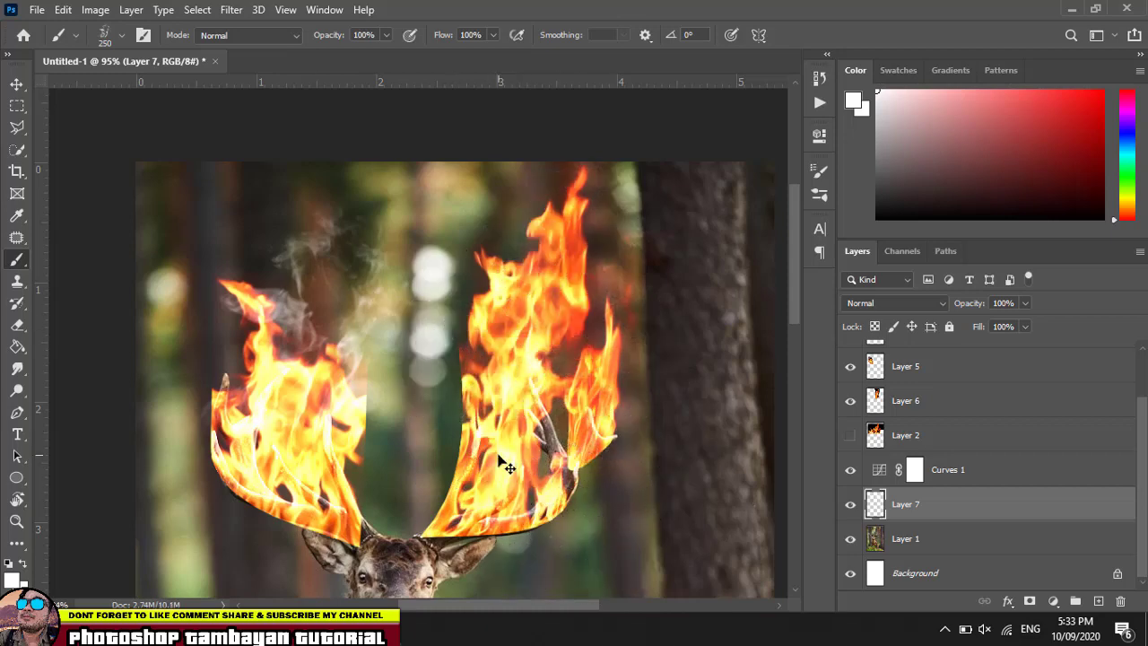
Distort Layer 7's smoke by its four corners to 111.44% by 122.36%.
left_click(17, 84)
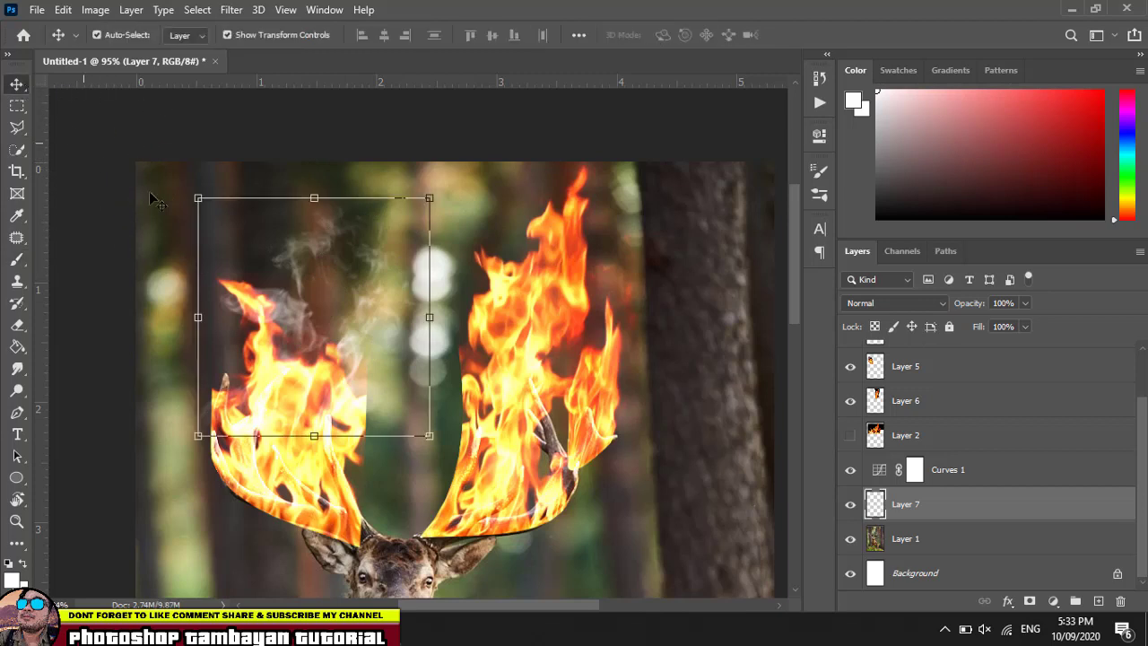
left_click_drag(191, 190, 170, 166)
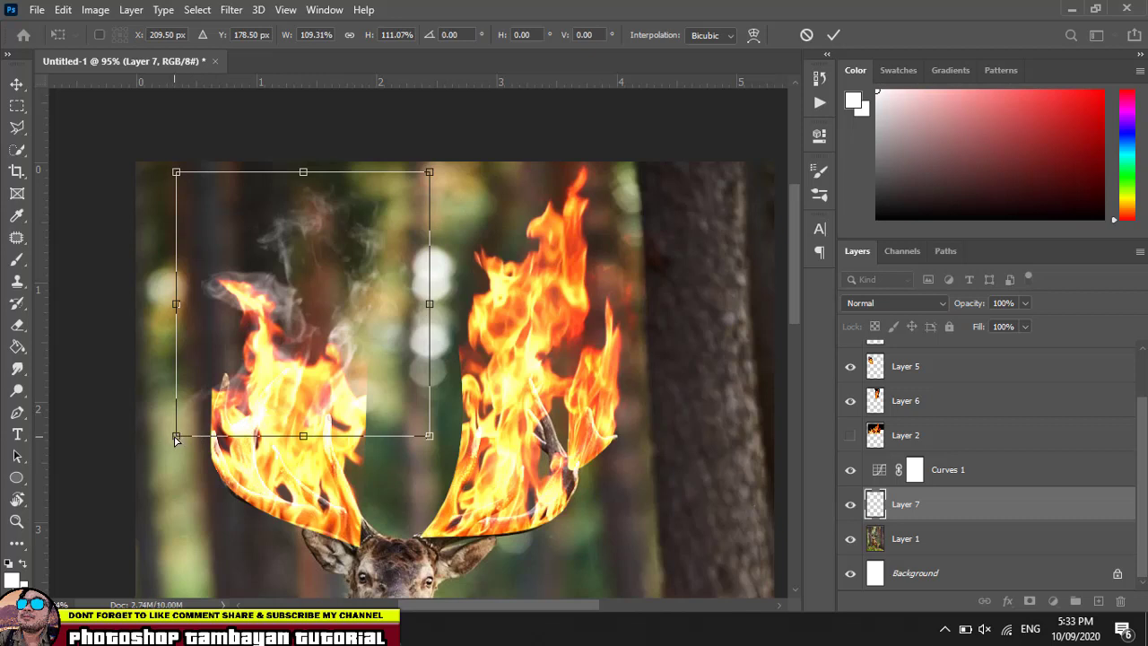
left_click_drag(176, 438, 205, 420)
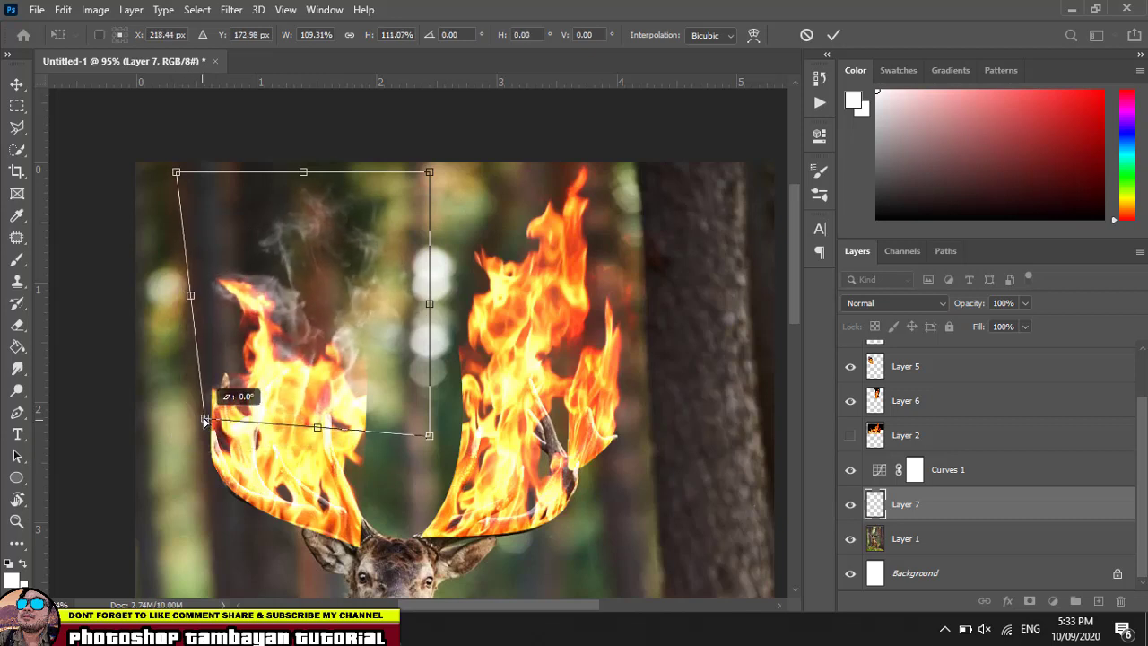
left_click_drag(430, 174, 433, 153)
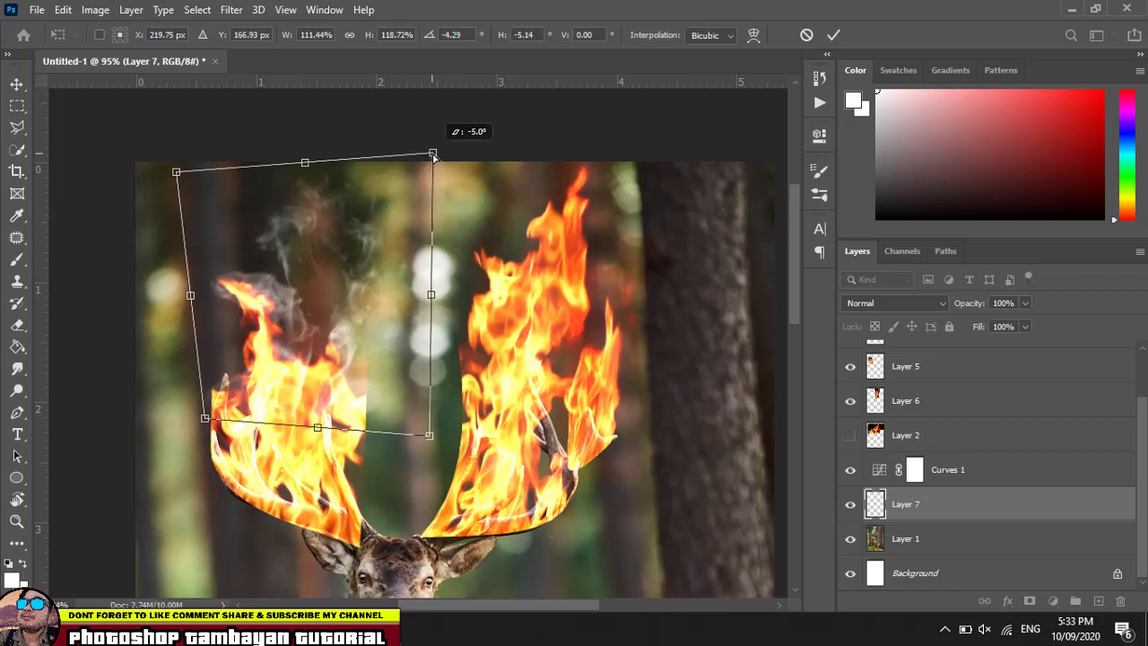
left_click_drag(433, 448, 427, 446)
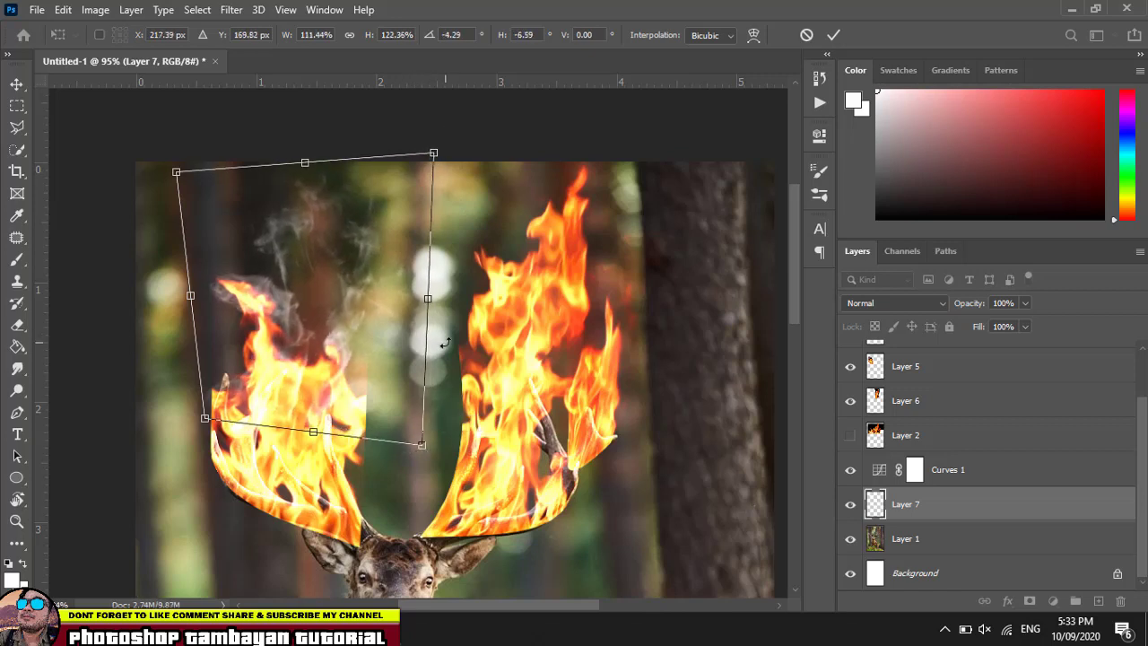
key("Return")
Nudge the smoke slightly right, duplicate Layer 1, and trial moving smoke rightward.
left_click(461, 141)
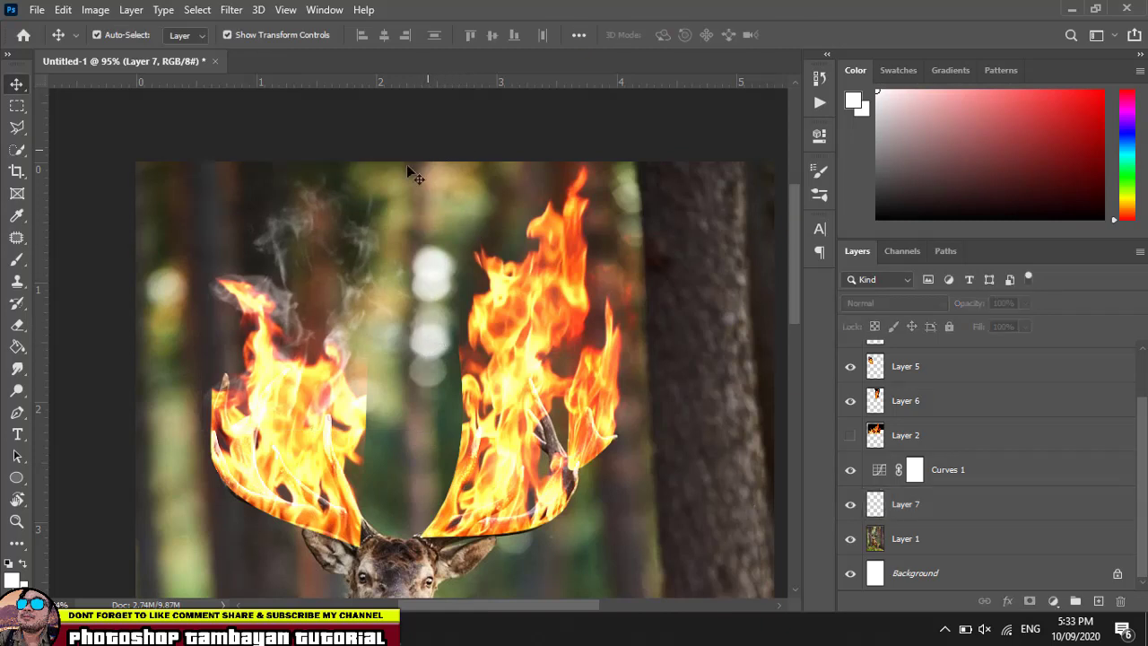
left_click_drag(306, 220, 314, 217)
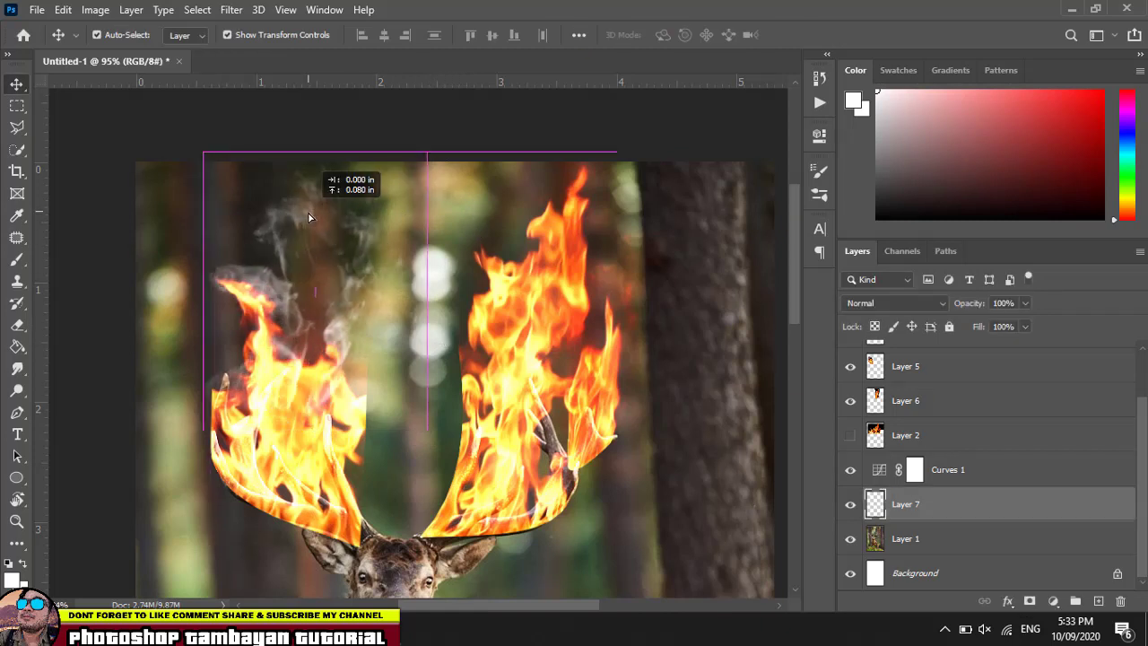
left_click(472, 119)
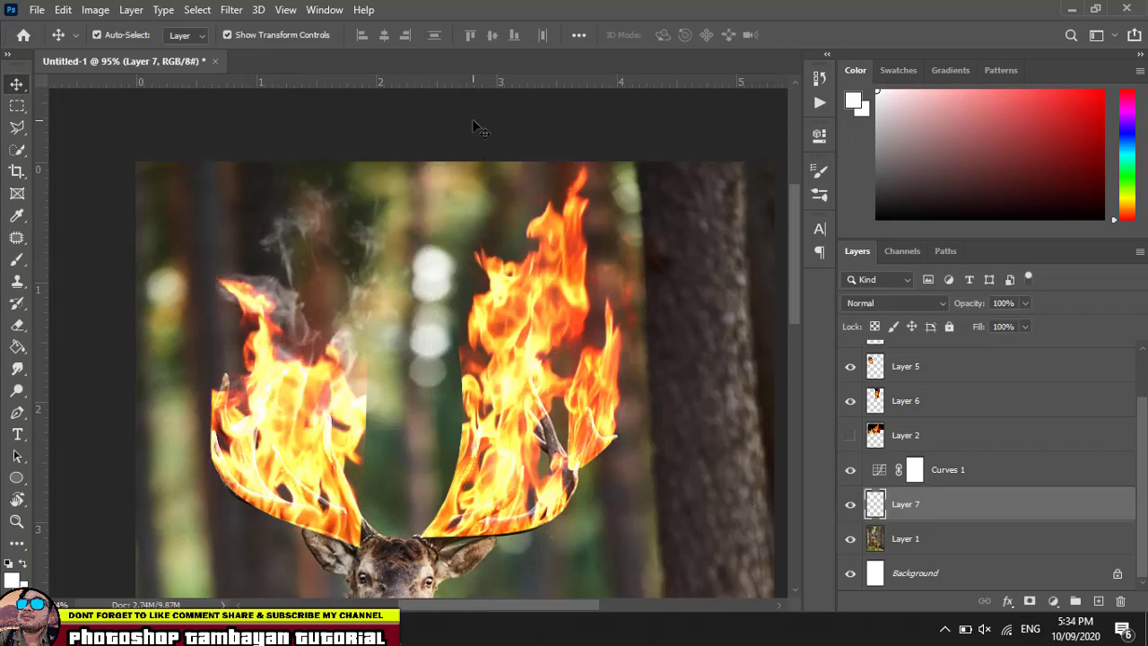
left_click(325, 220)
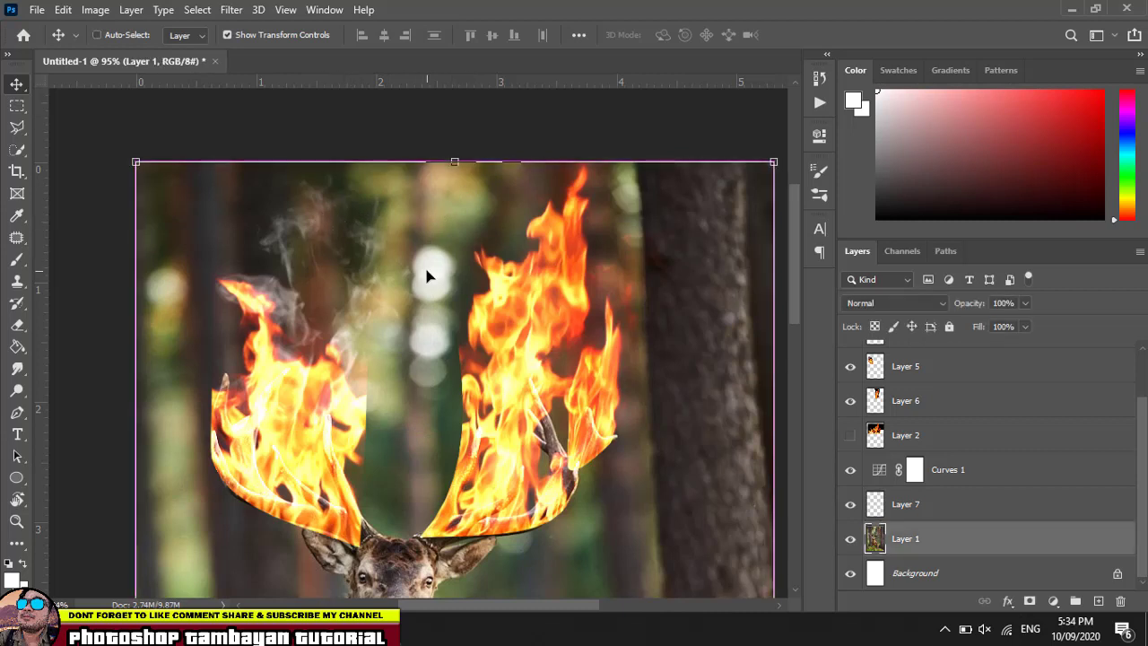
key("ctrl+j")
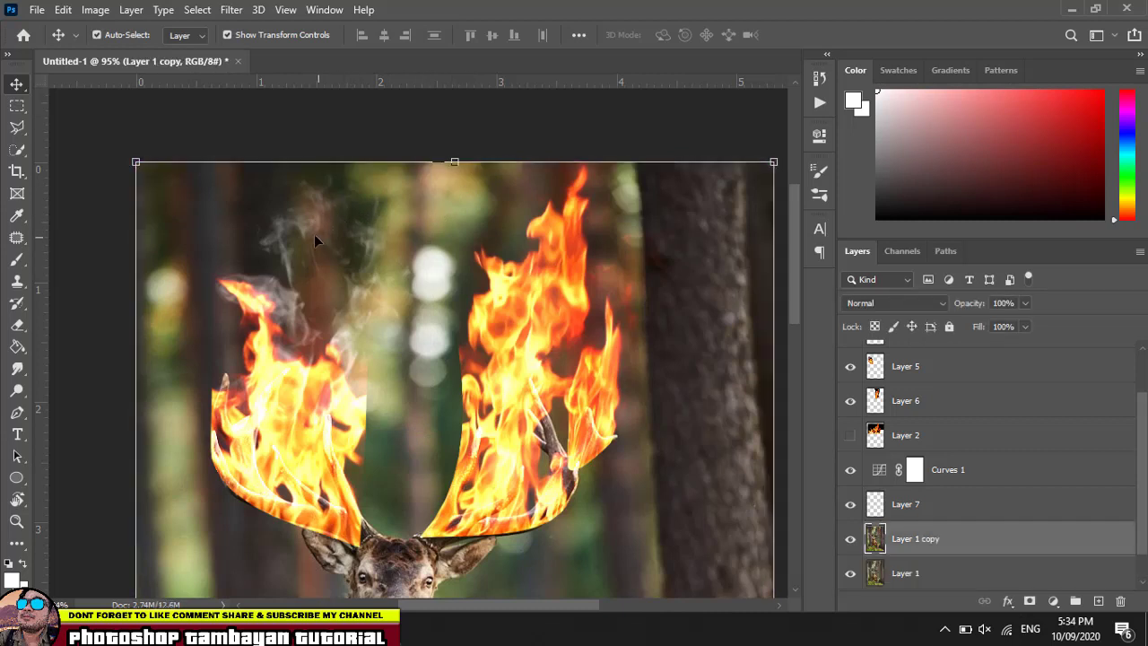
mouse_move(314, 234)
left_mouse_down()
mouse_move(569, 231)
mouse_move(553, 231)
left_mouse_up()
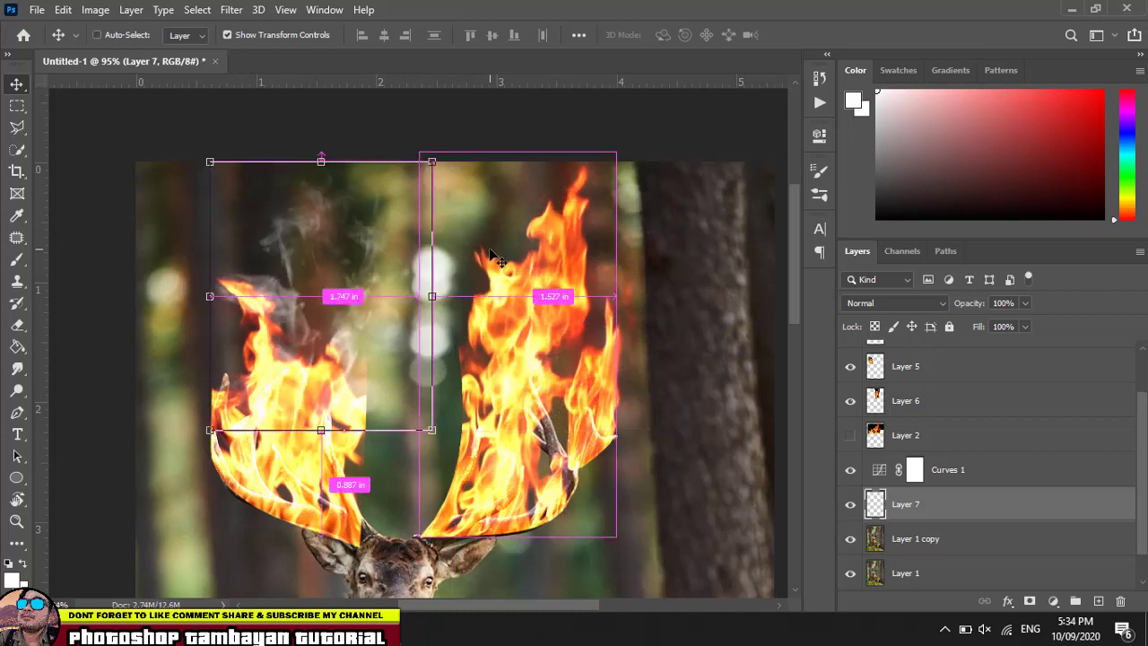
key("ctrl+h")
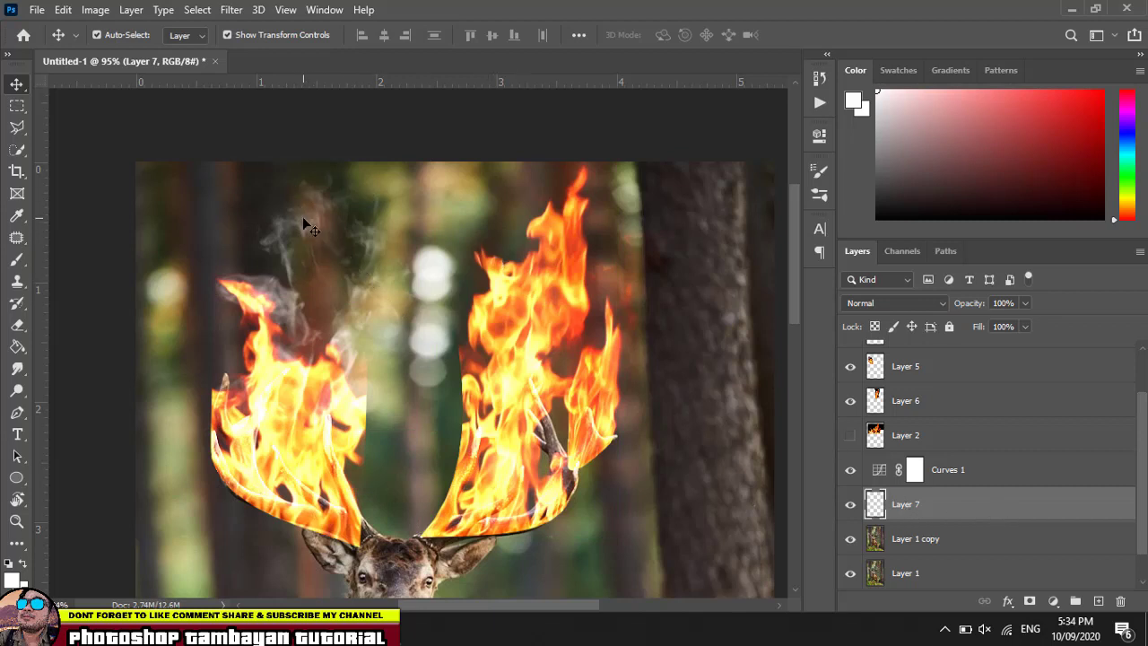
Reposition the Layer 7 smoke above the left antler flame and reselect Layer 7.
left_click_drag(303, 218, 321, 226)
key("ctrl+t")
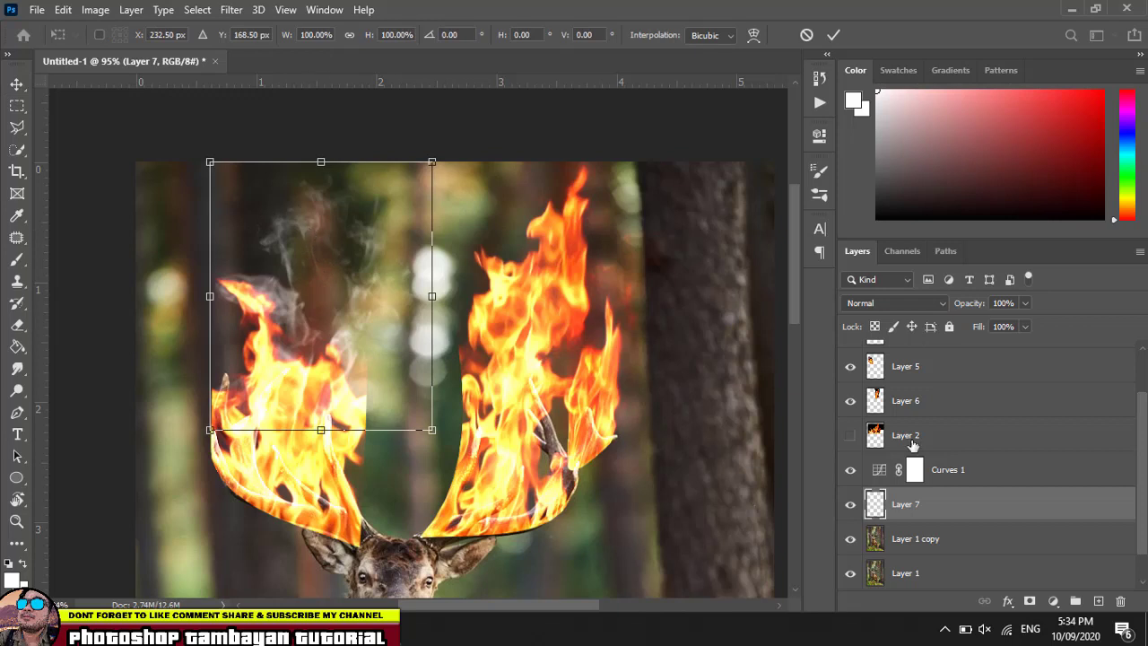
key("Return")
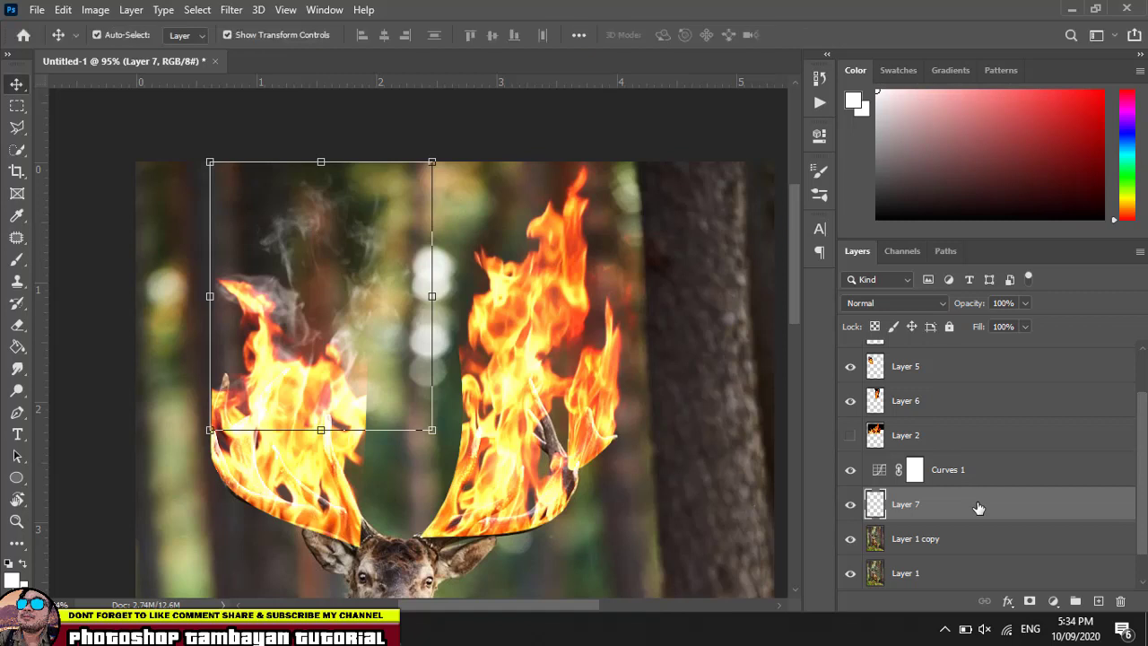
mouse_move(272, 229)
left_mouse_down()
mouse_move(308, 257)
mouse_move(301, 218)
left_mouse_up()
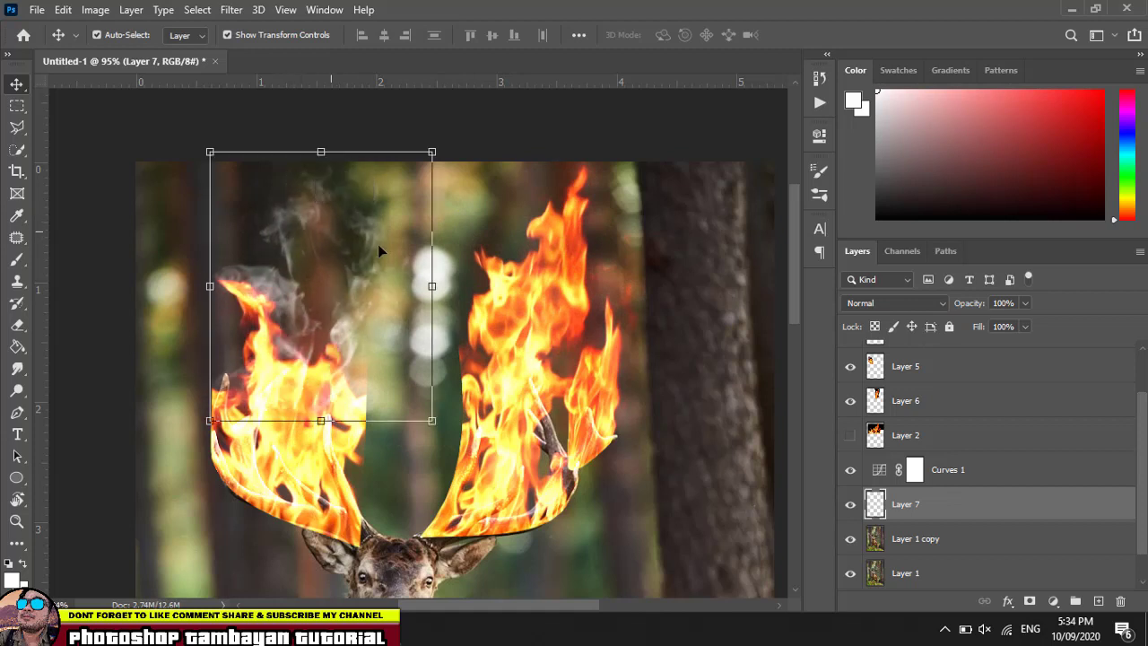
left_click(492, 211)
left_click(296, 133)
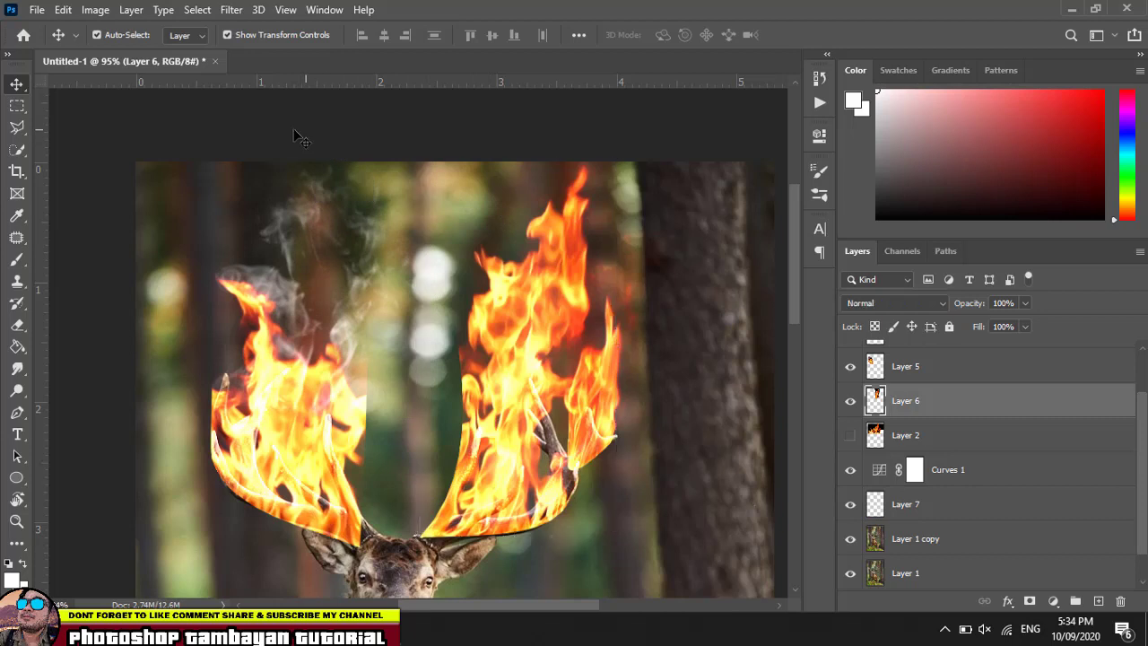
left_click(323, 216)
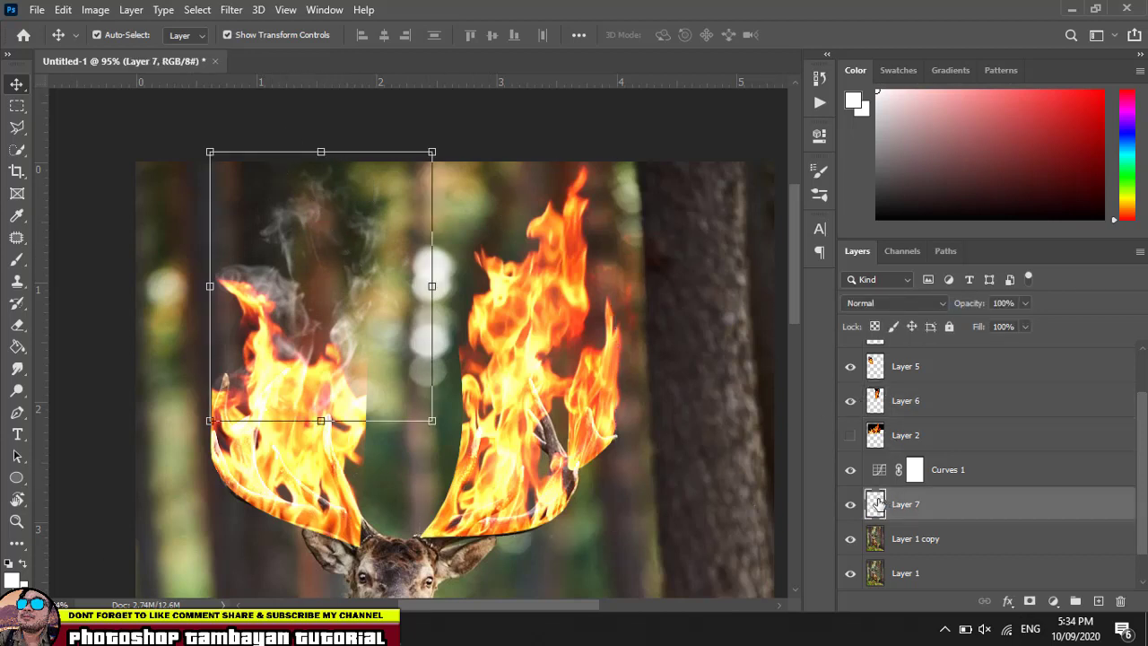
left_click(1007, 601)
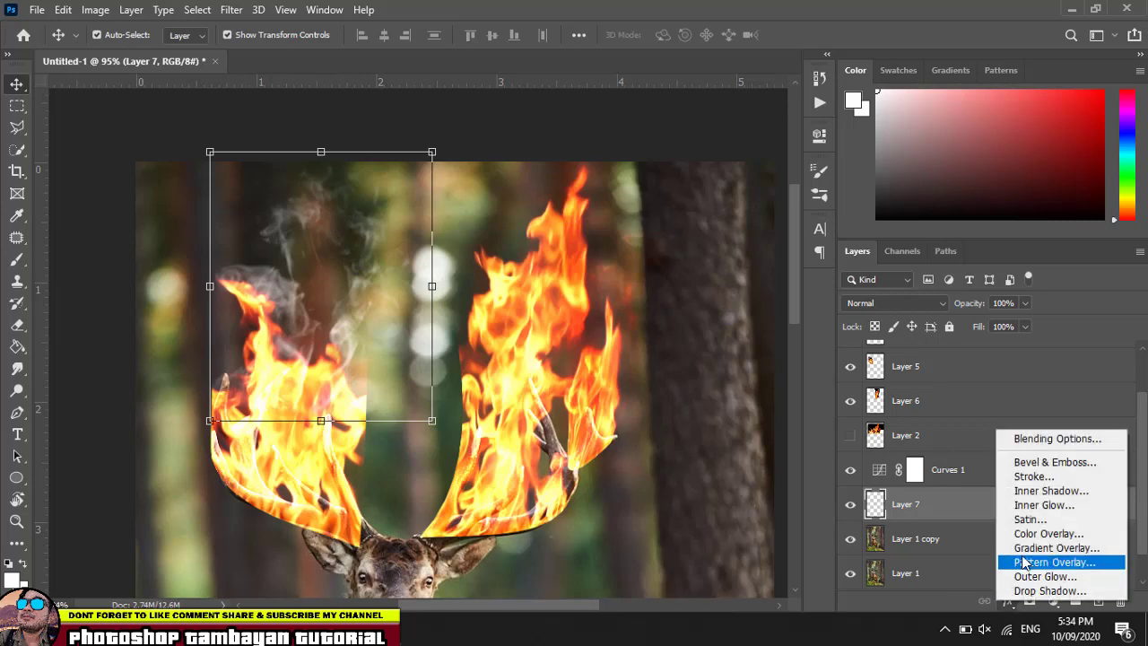
Cancel a Color Overlay, then set a black foreground and a 150 px brush.
left_click(1038, 535)
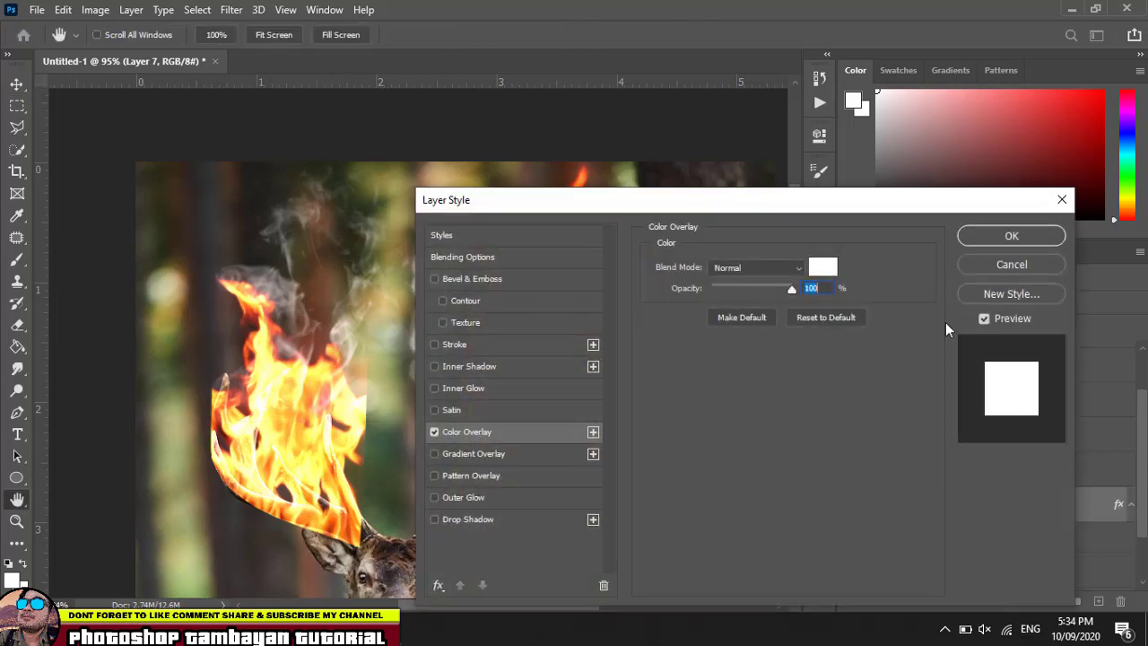
left_click(1008, 268)
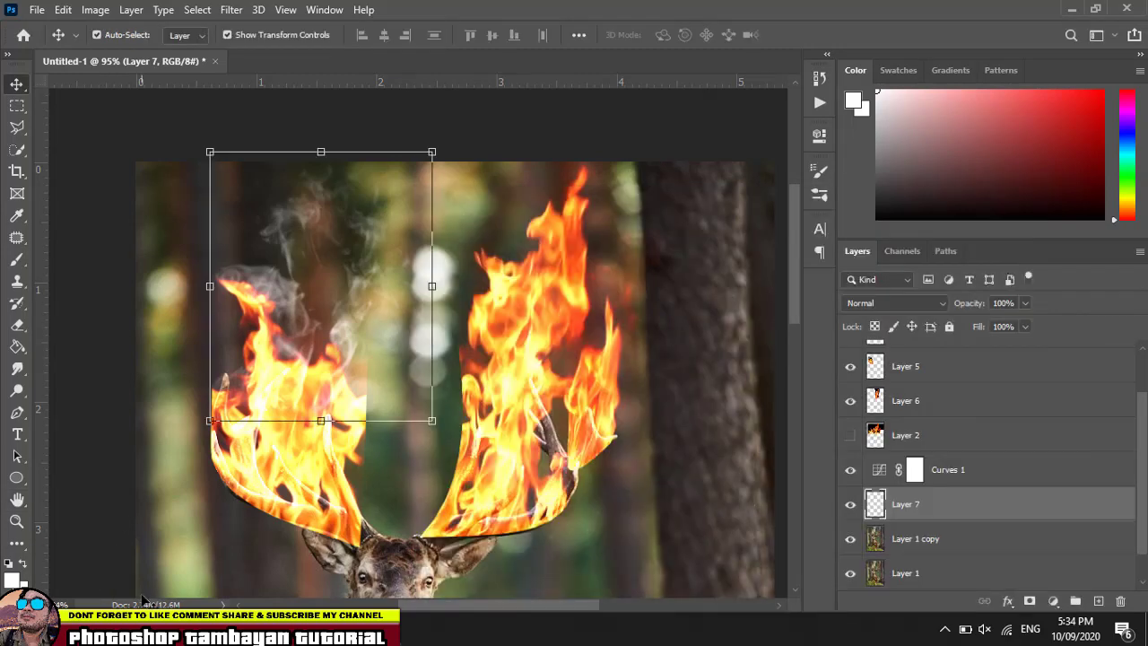
left_click(17, 259)
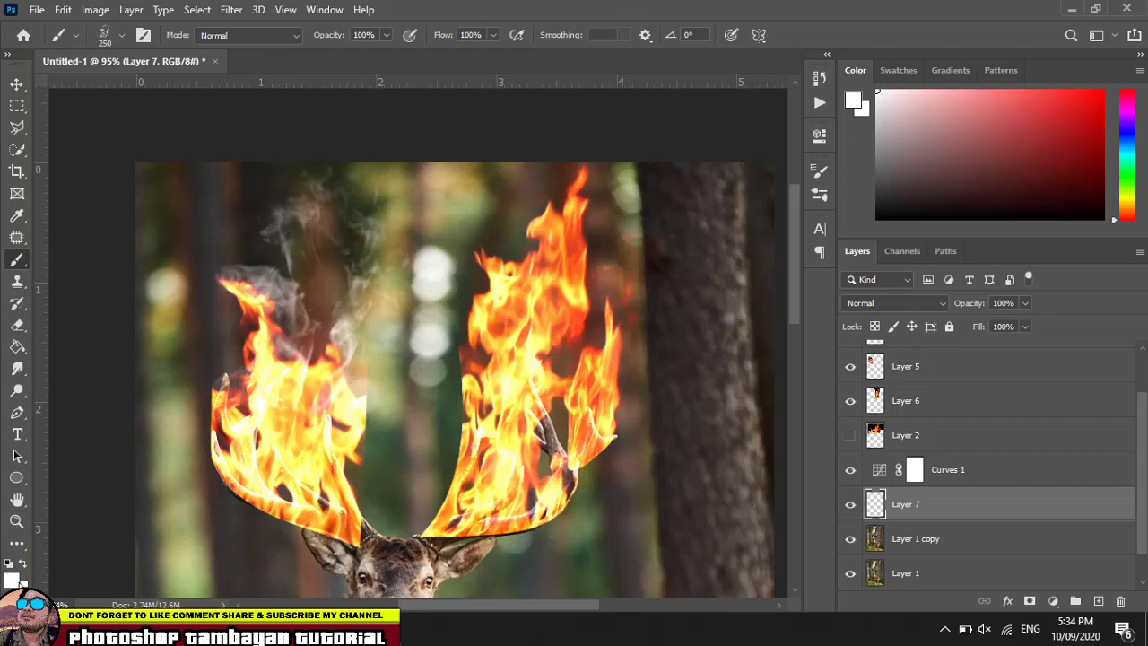
left_click(10, 578)
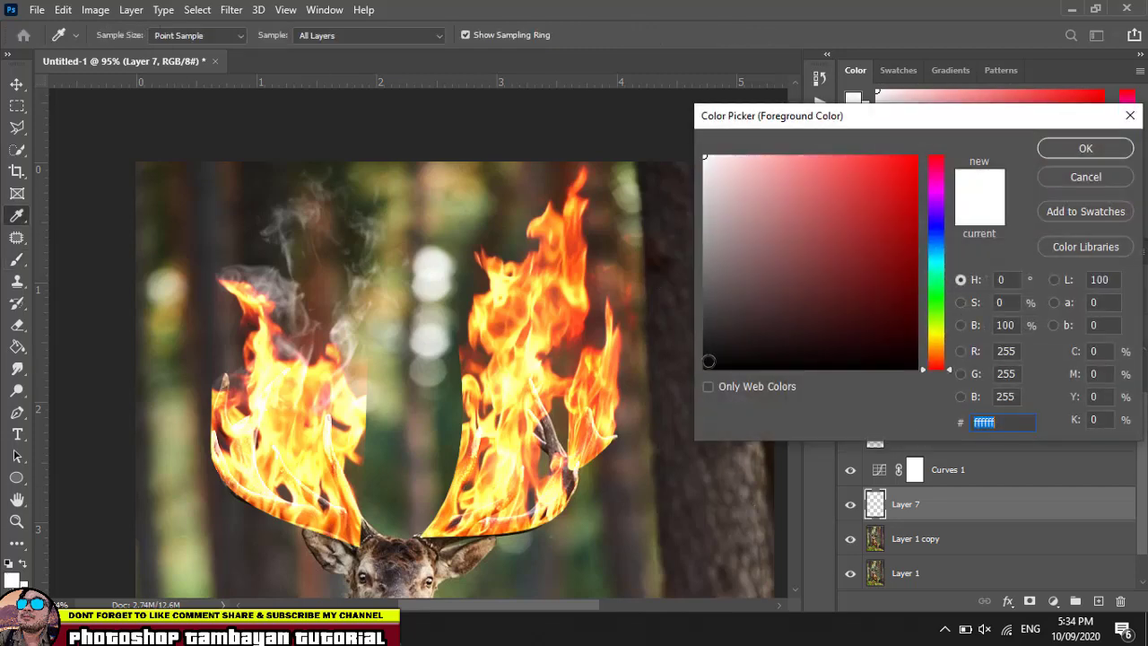
left_click(703, 369)
left_click(1084, 149)
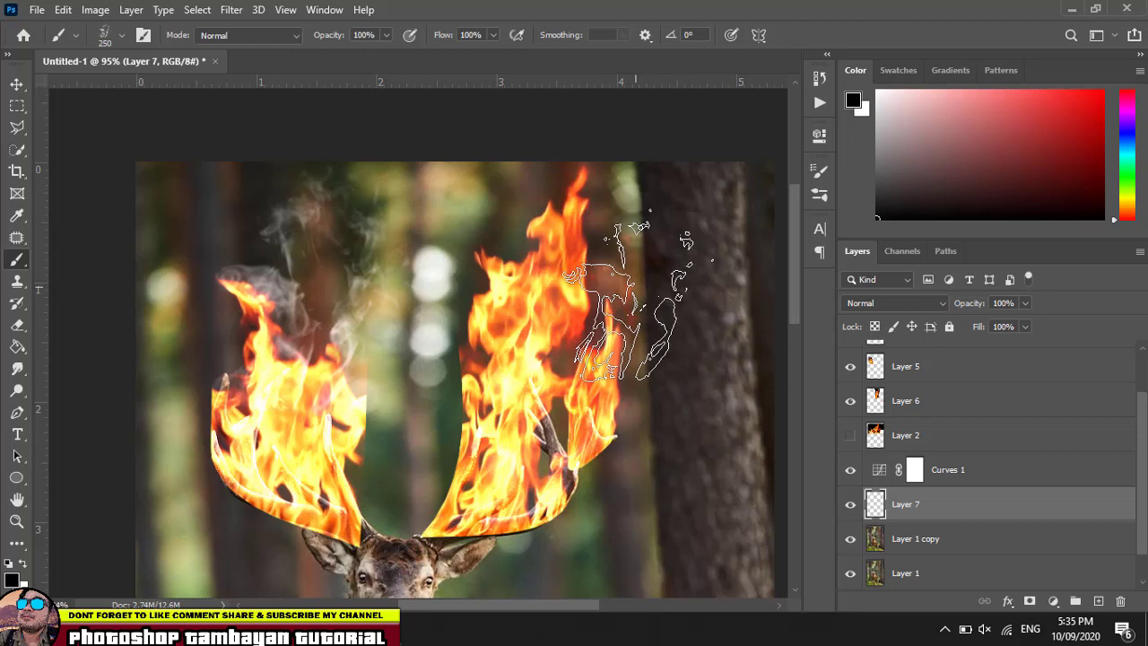
key("bracketleft")
key("bracketleft")
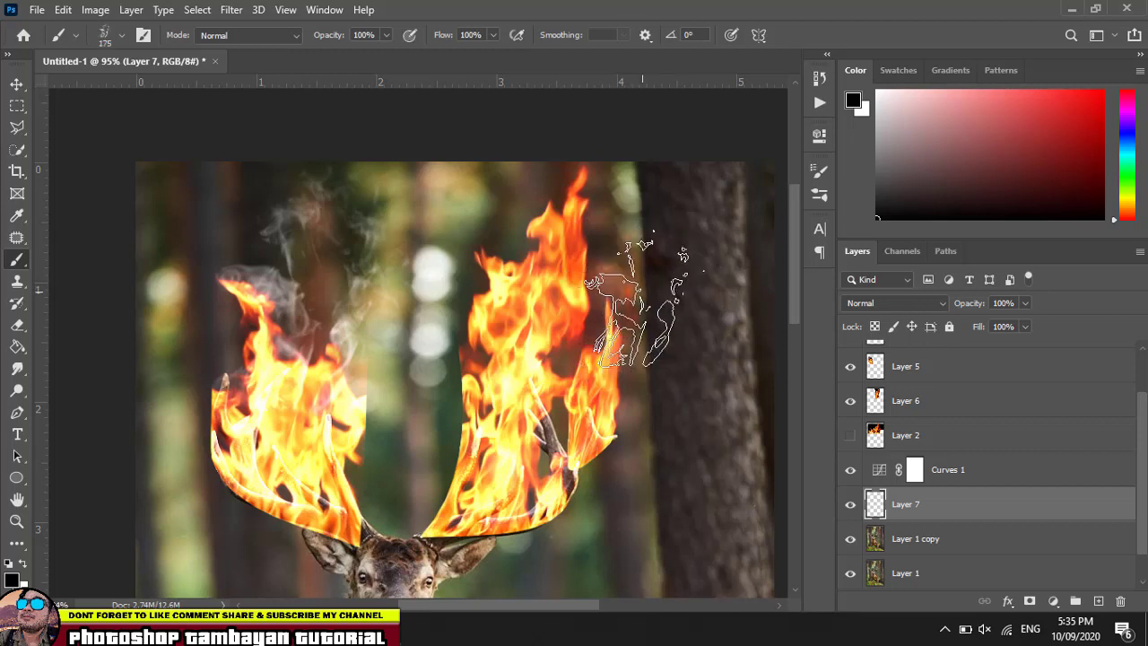
key("bracketleft")
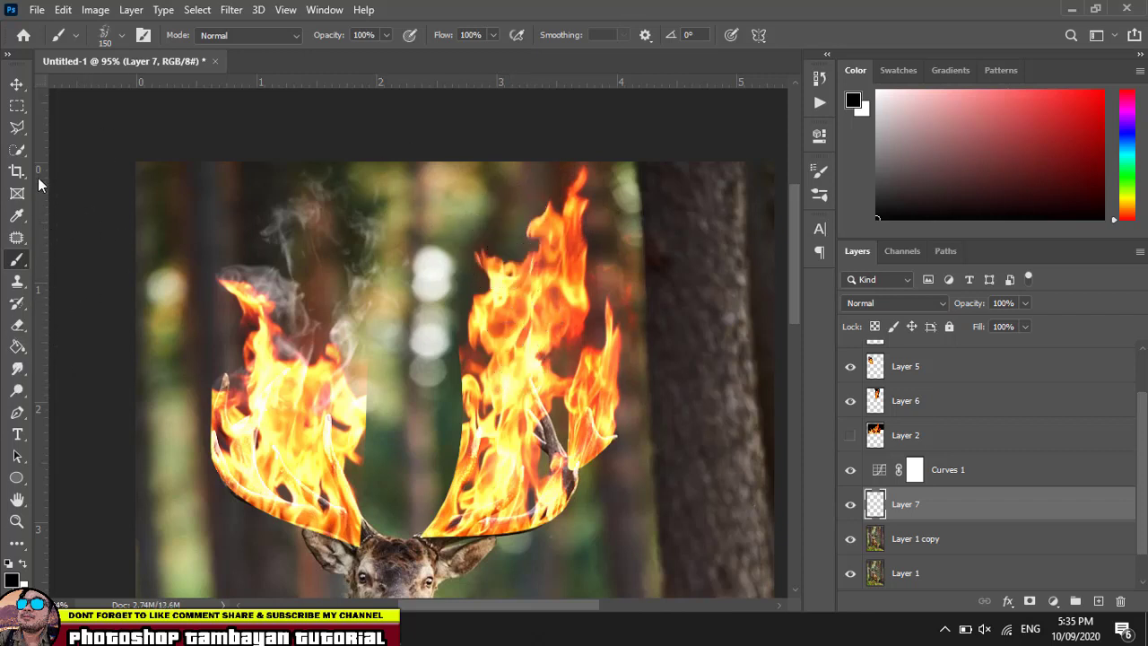
left_click(16, 84)
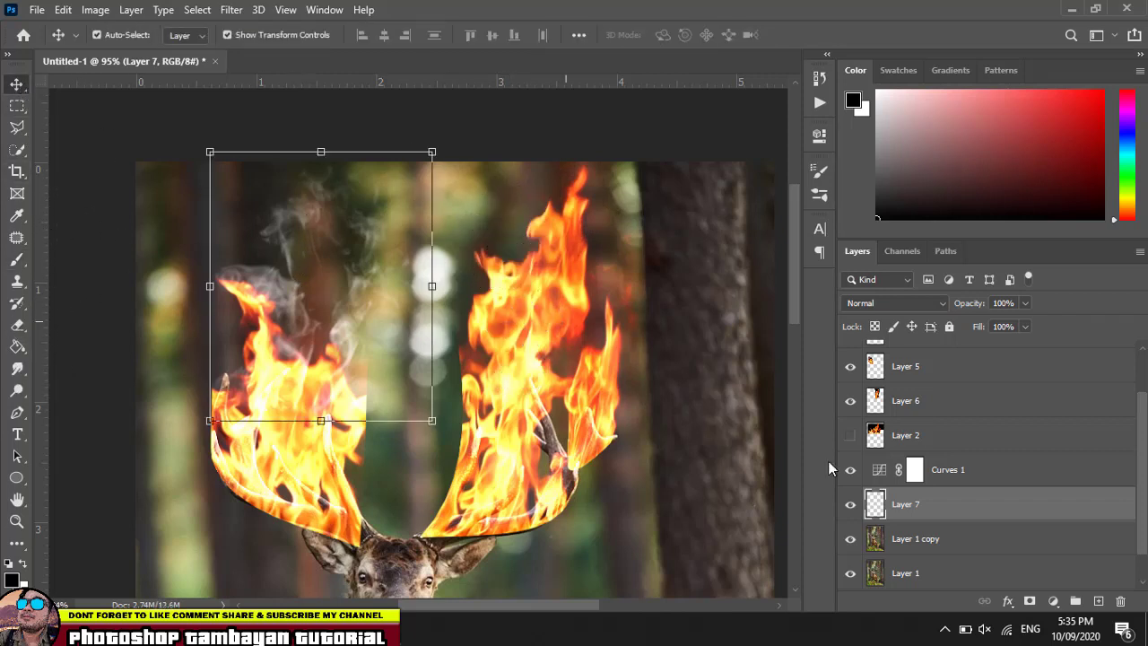
Duplicate Layer 7 as Layer 7 copy, undoing an accidental flame move.
right_click(961, 506)
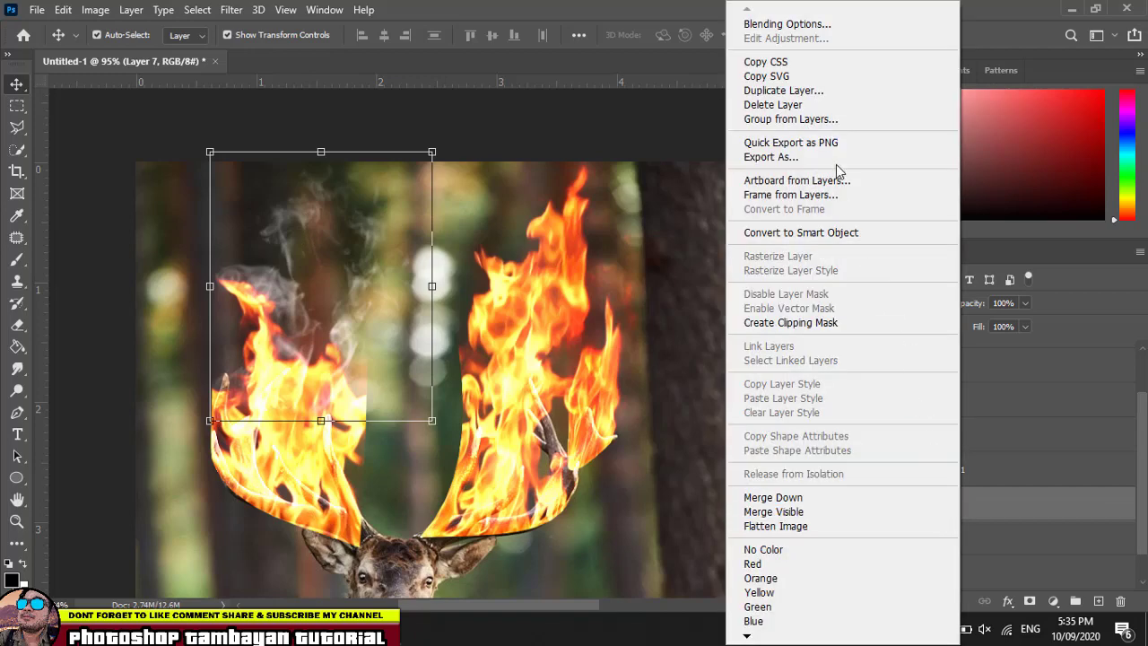
left_click(783, 90)
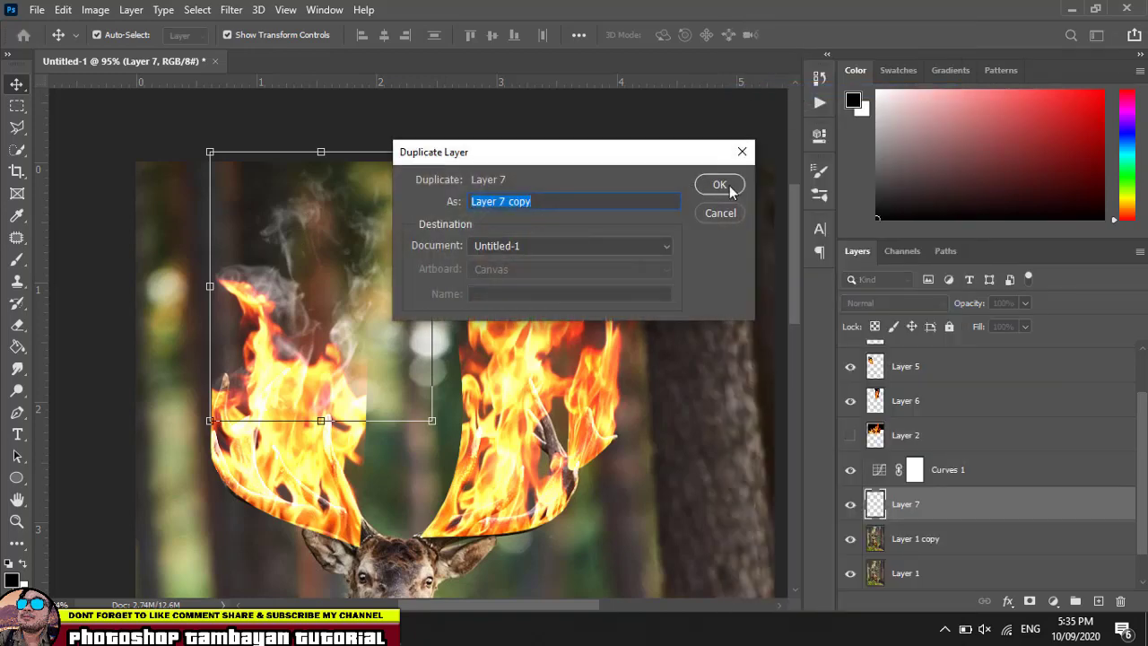
left_click(723, 184)
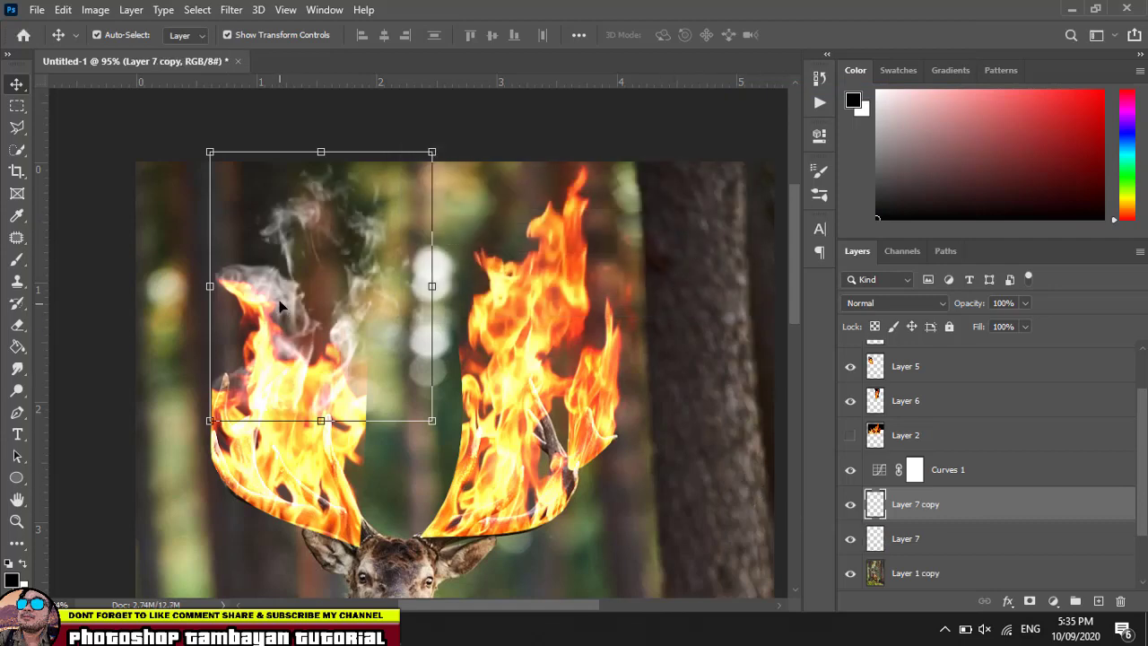
left_click_drag(278, 305, 406, 296)
key("ctrl+z")
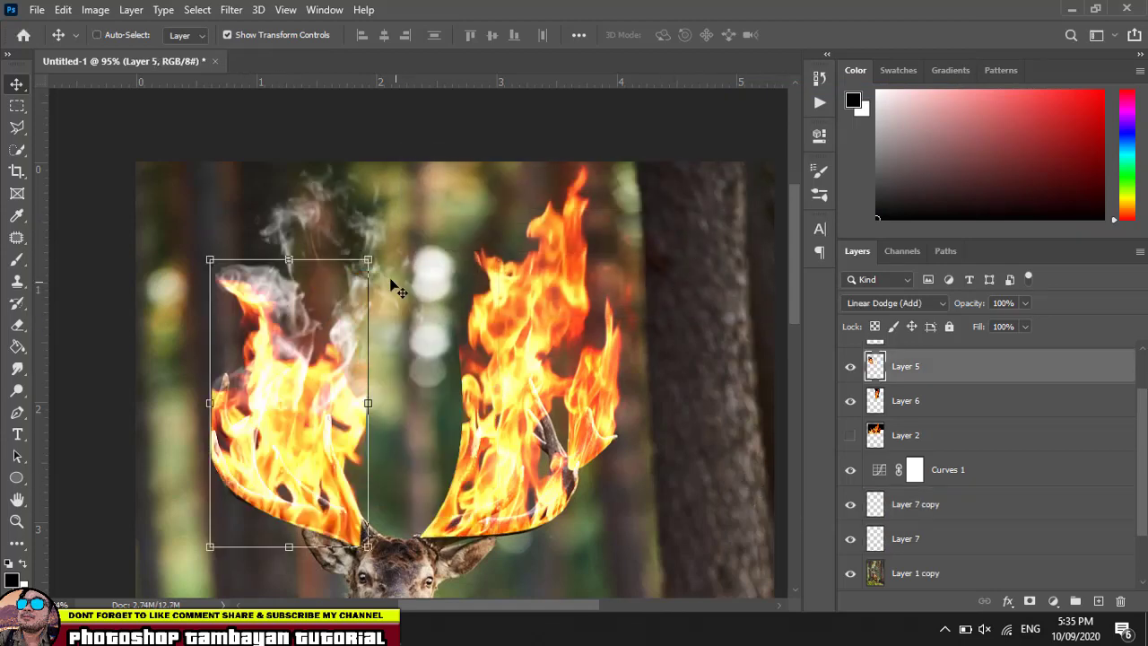
Move Layer 7 copy over the right antler flame and raise it higher.
left_click(311, 208)
left_click_drag(311, 208, 552, 223)
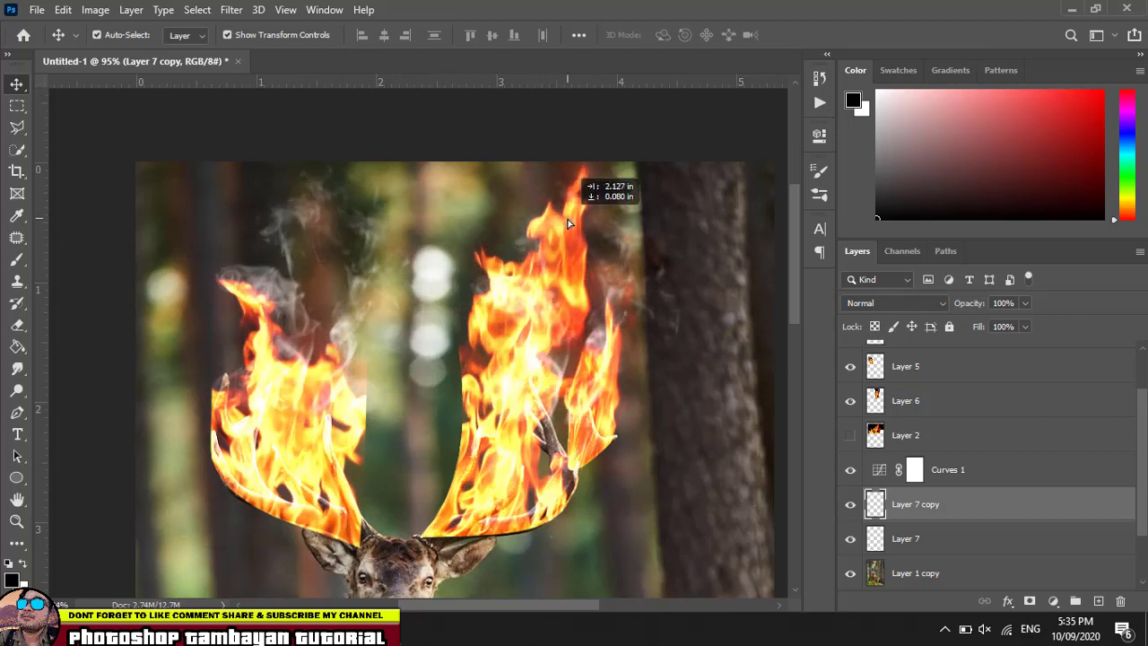
left_click_drag(552, 224, 549, 218)
scroll(597, 341, "up", 2)
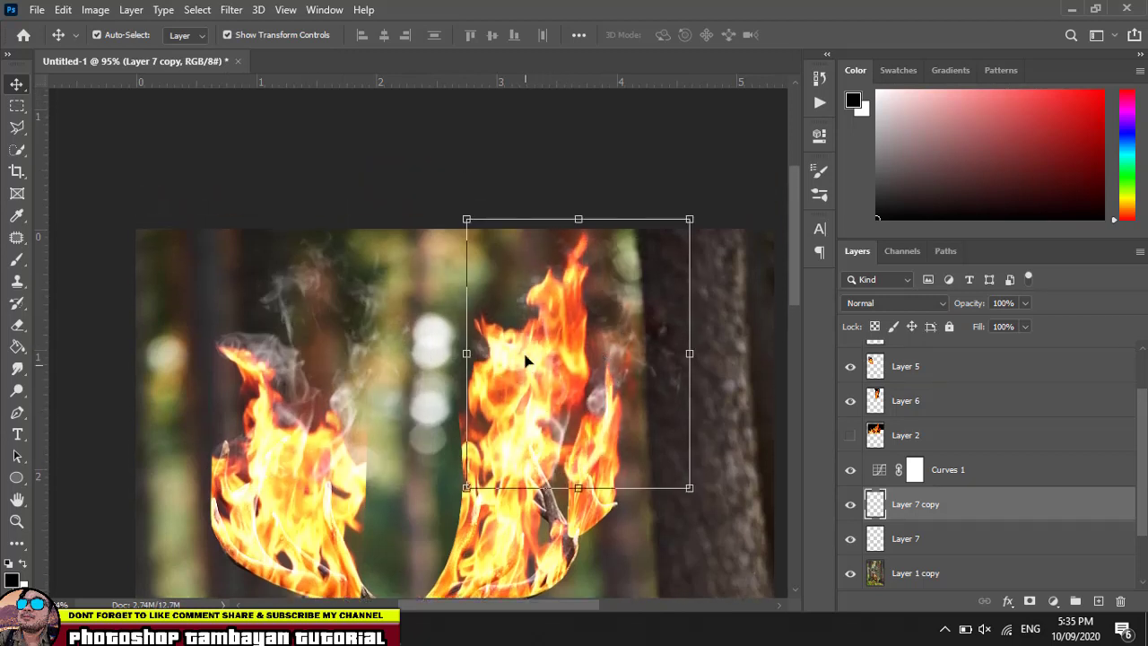
left_click_drag(527, 360, 527, 331)
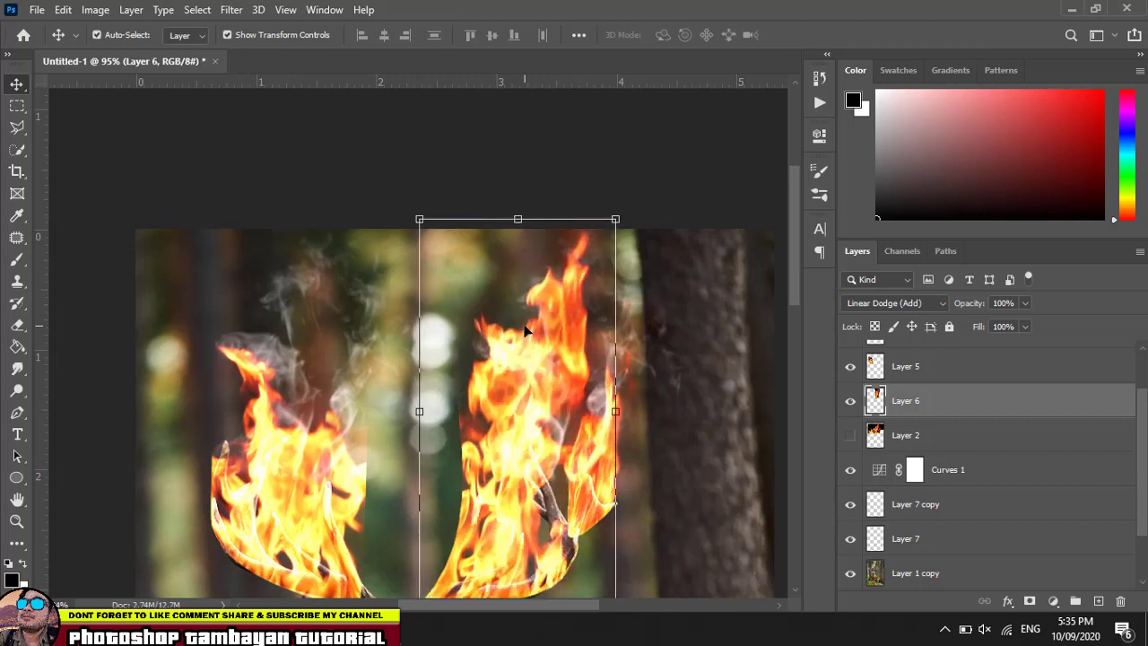
left_click(655, 335)
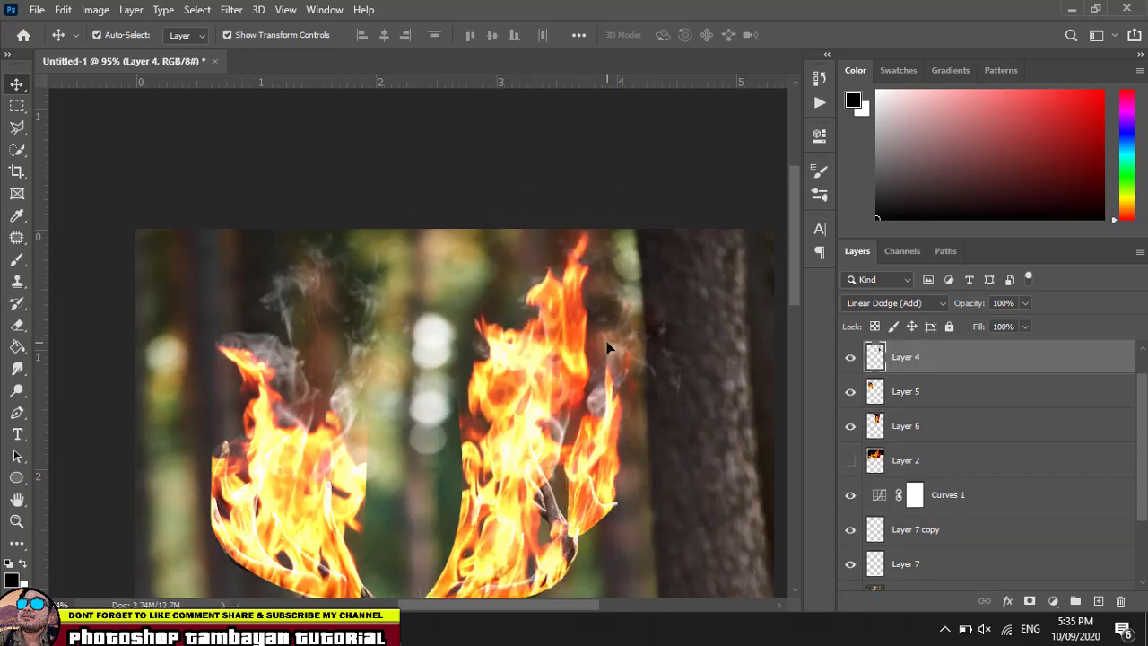
left_click(531, 339)
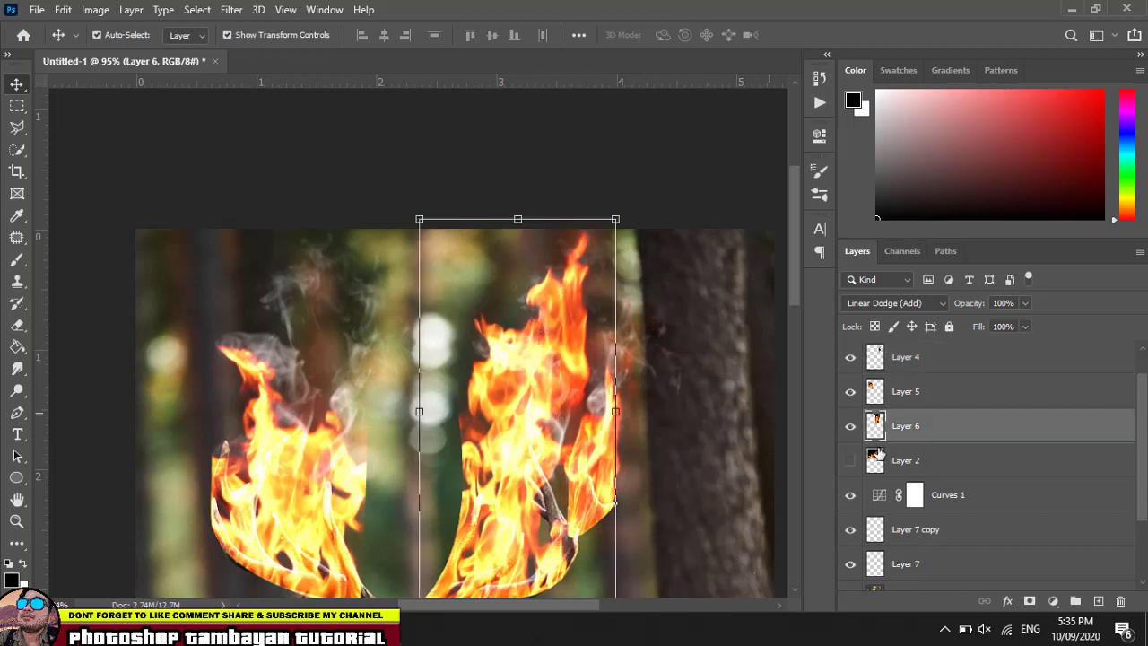
left_click(926, 533)
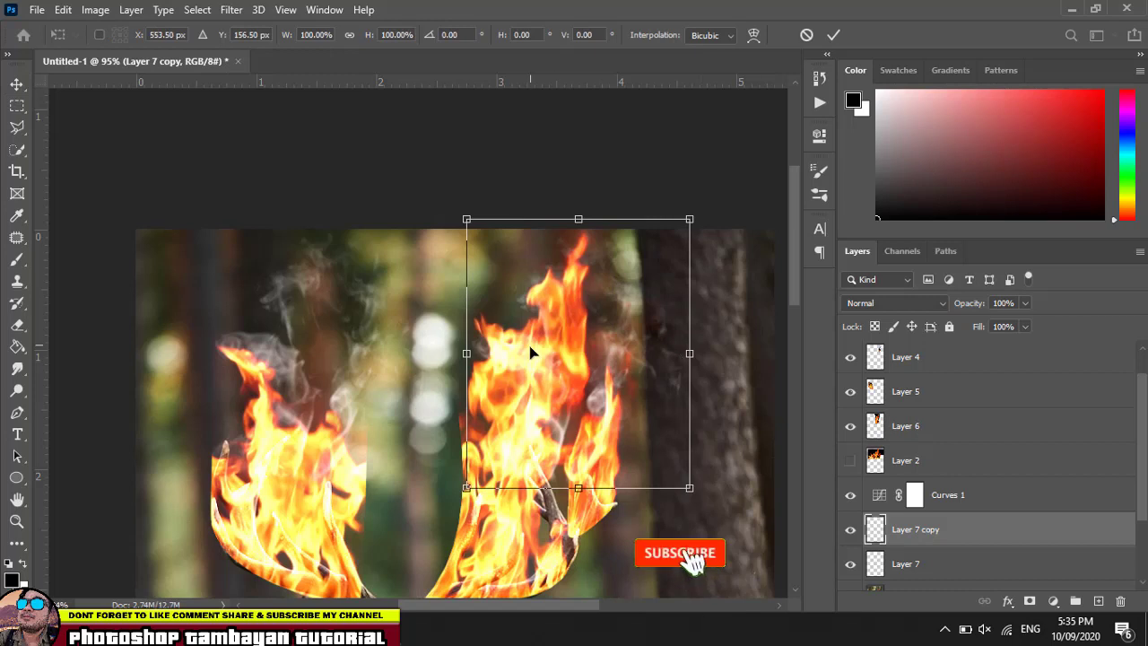
left_click_drag(531, 349, 531, 318)
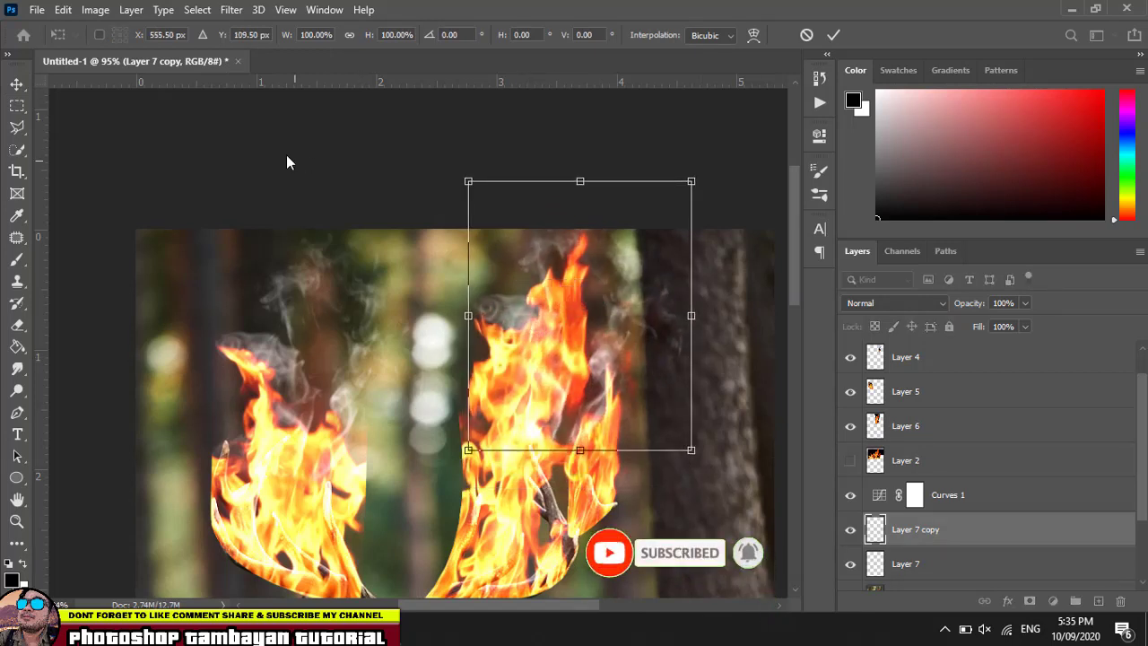
Fit the image on screen and commit the smoke copy's raised placement.
key("ctrl+0")
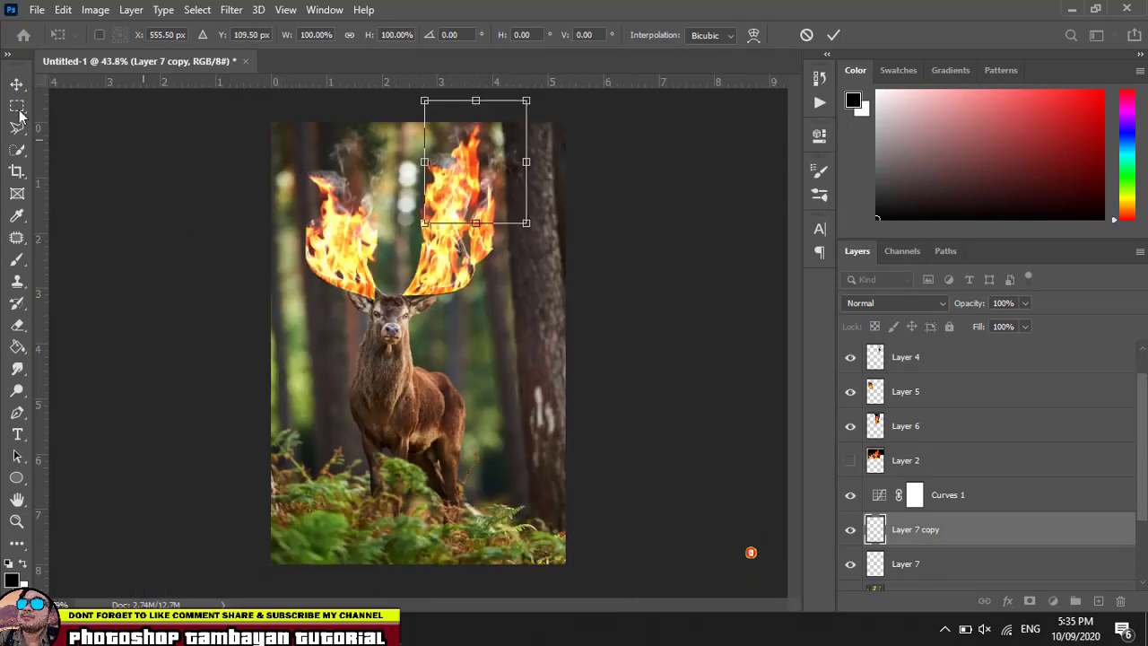
left_click(17, 85)
left_click(132, 212)
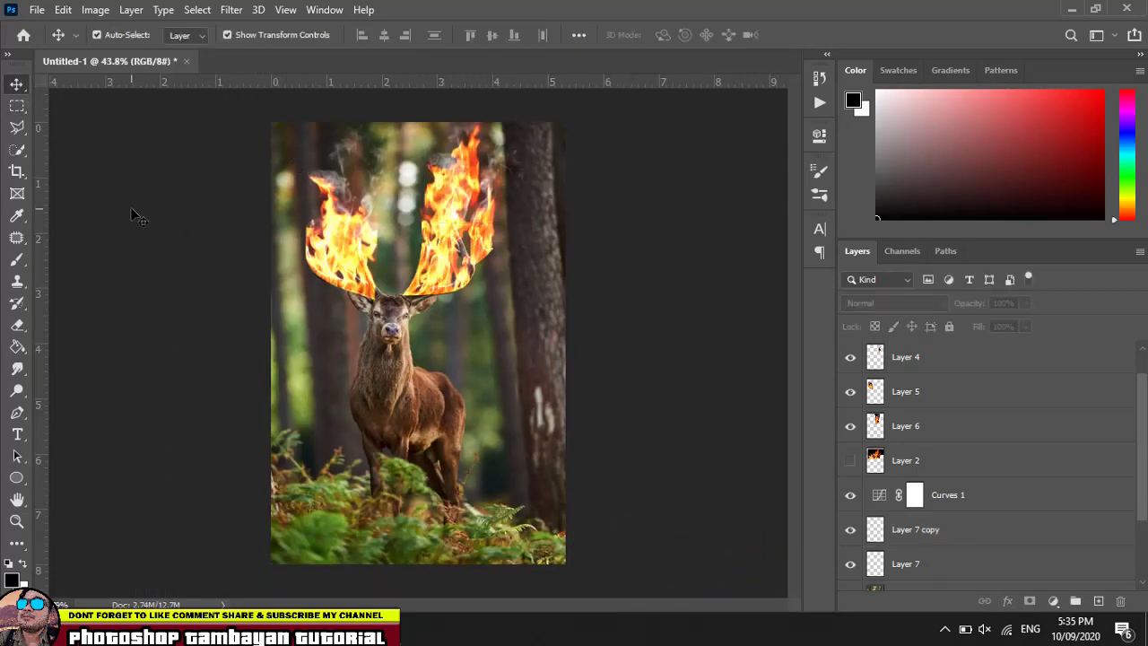